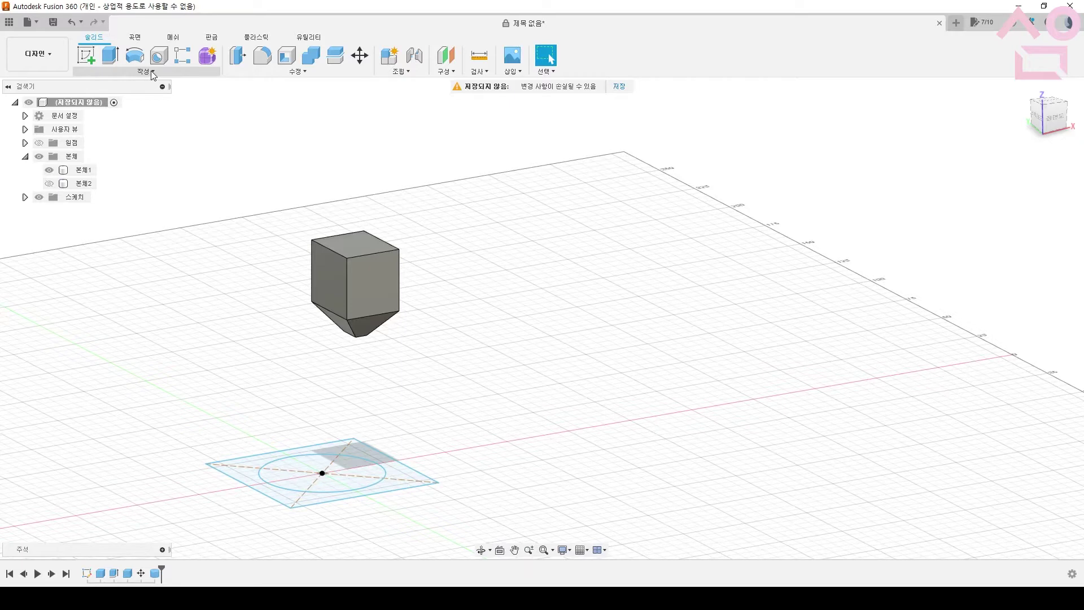
{"action": "middle_click_drag", "start_coordinate": [266, 217], "coordinate": [307, 211]}
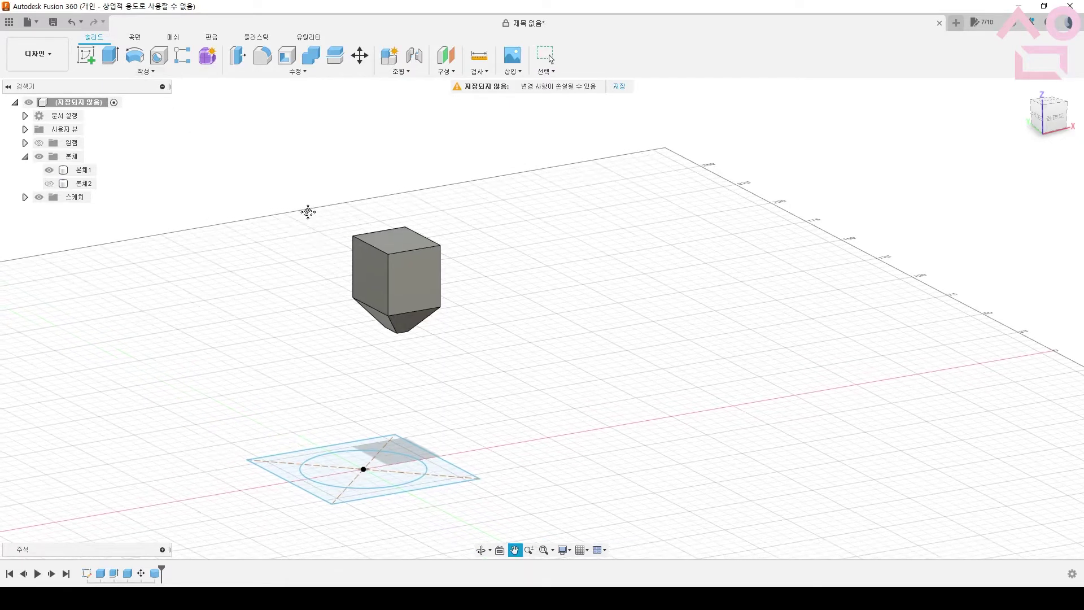
{"action": "left_click", "coordinate": [166, 74]}
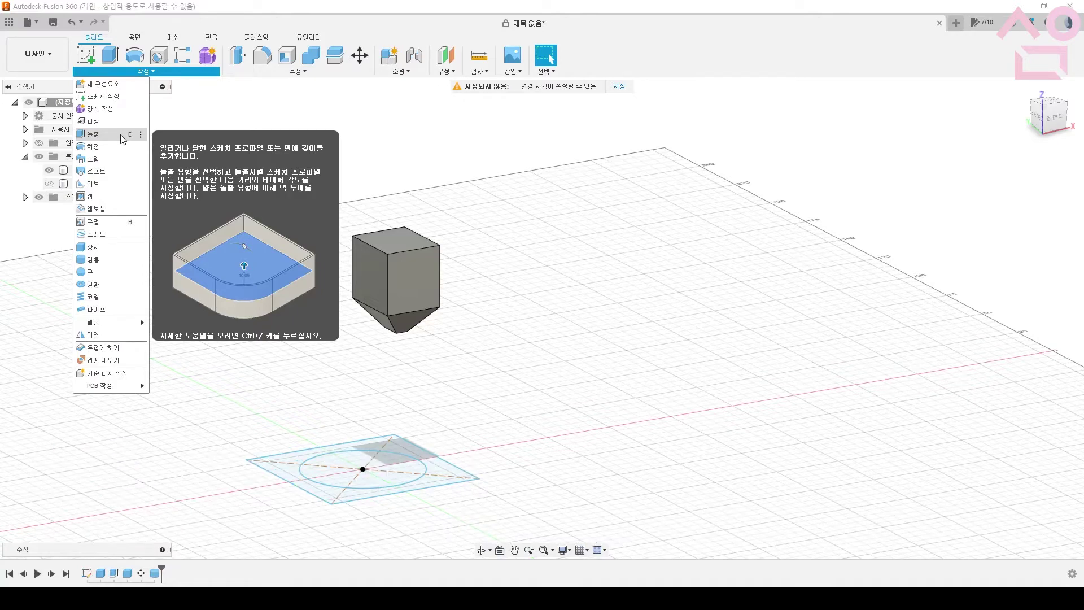
{"action": "left_click", "coordinate": [352, 404]}
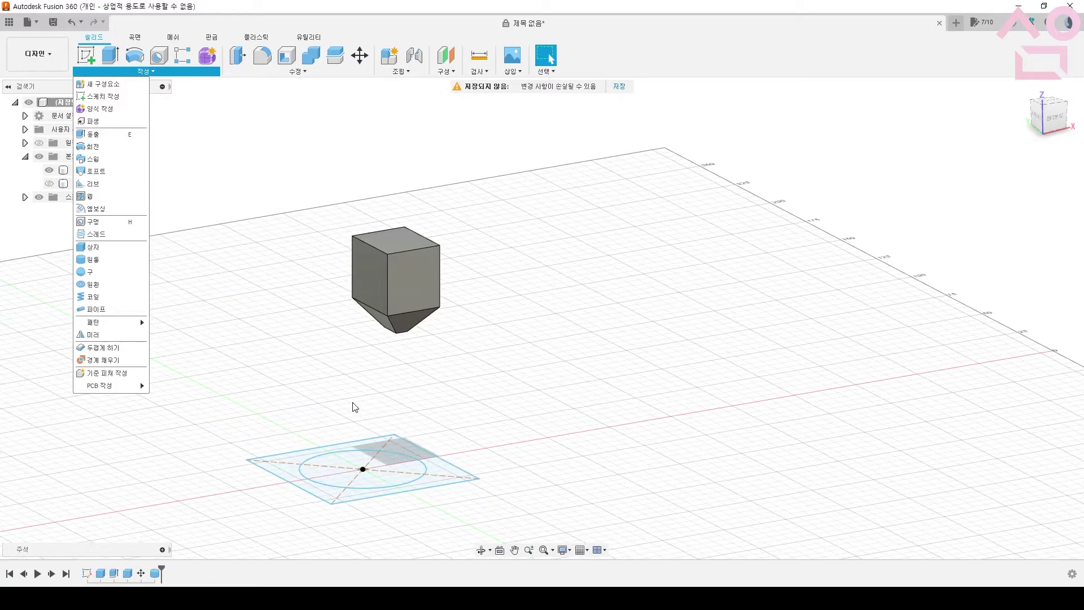
{"action": "mouse_move", "coordinate": [520, 377]}
{"action": "middle_mouse_down"}
{"action": "mouse_move", "coordinate": [557, 327]}
{"action": "mouse_move", "coordinate": [536, 368]}
{"action": "middle_mouse_up"}
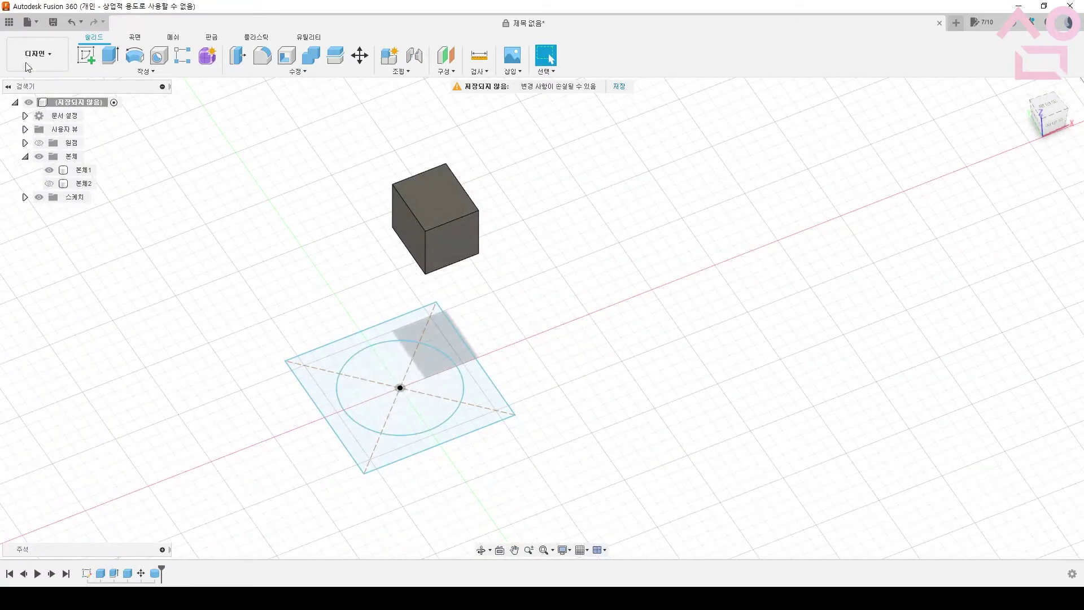
{"action": "left_click", "coordinate": [113, 56]}
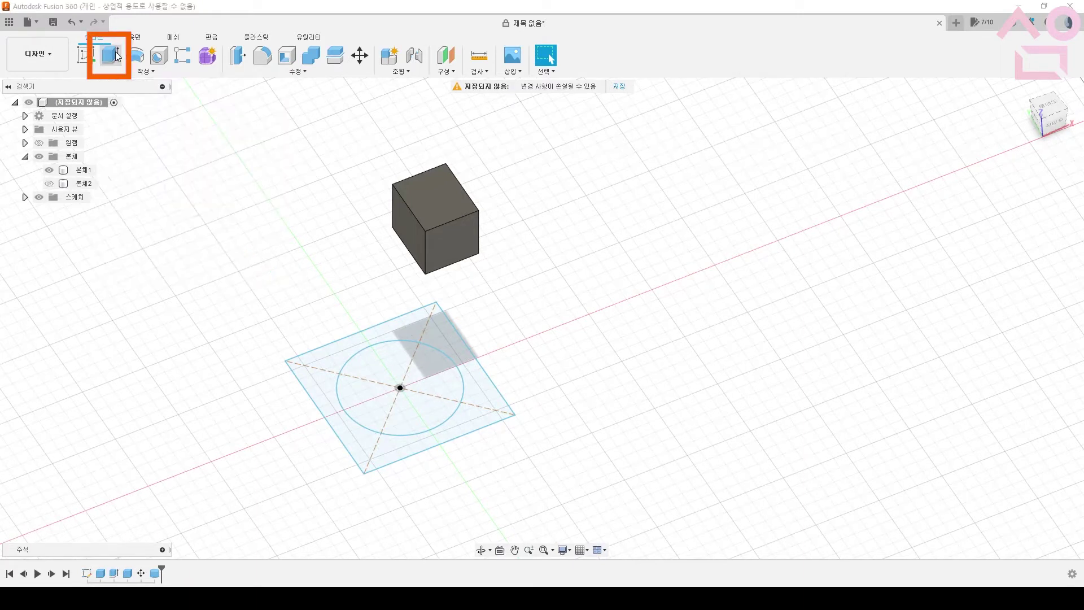
{"action": "left_click", "coordinate": [591, 240]}
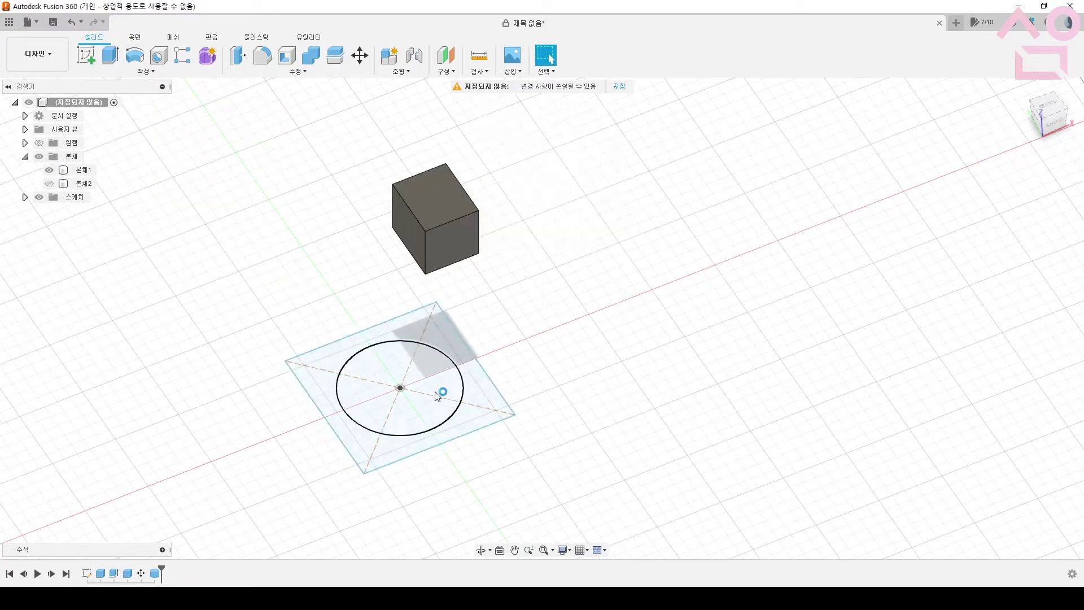
{"action": "left_click", "coordinate": [438, 395]}
{"action": "key", "text": "e"}
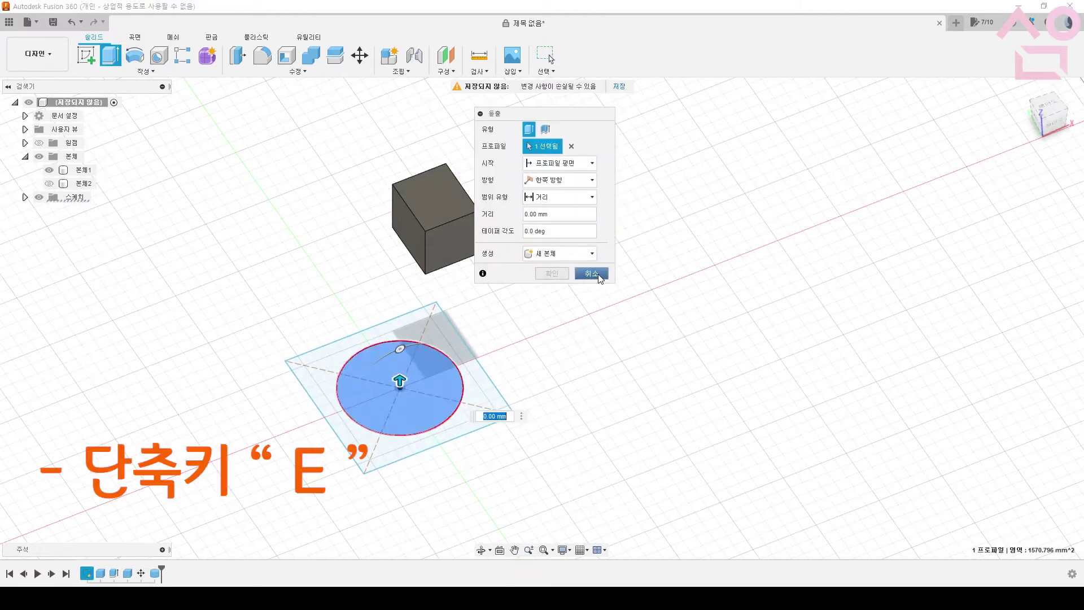
{"action": "left_click_drag", "start_coordinate": [400, 380], "coordinate": [400, 343]}
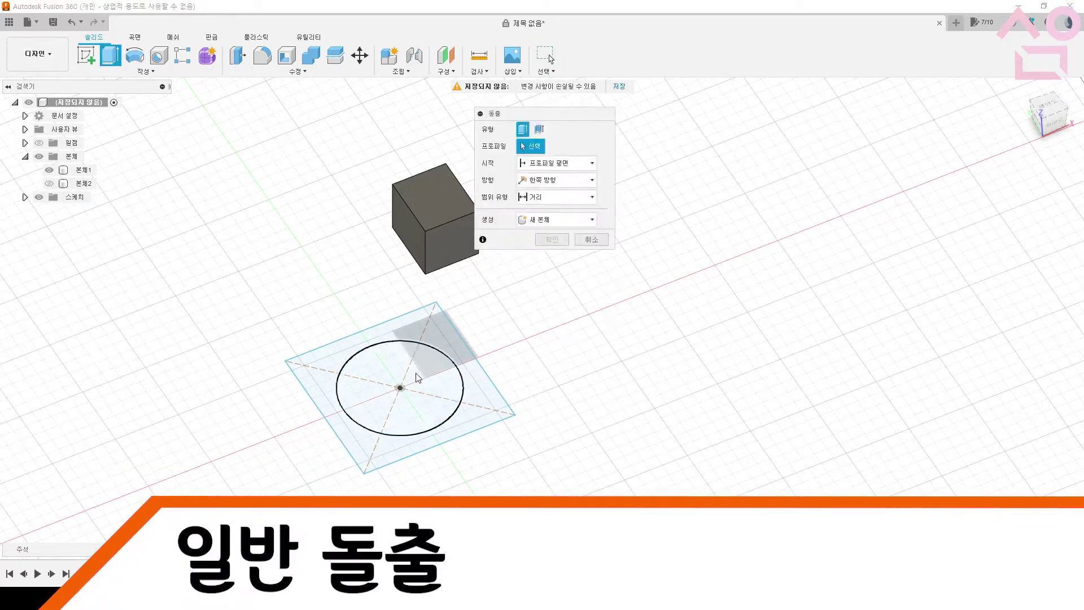
Select the circle and the surrounding square region as extrusion profiles and extrude them 20 mm
{"action": "left_click", "coordinate": [417, 378]}
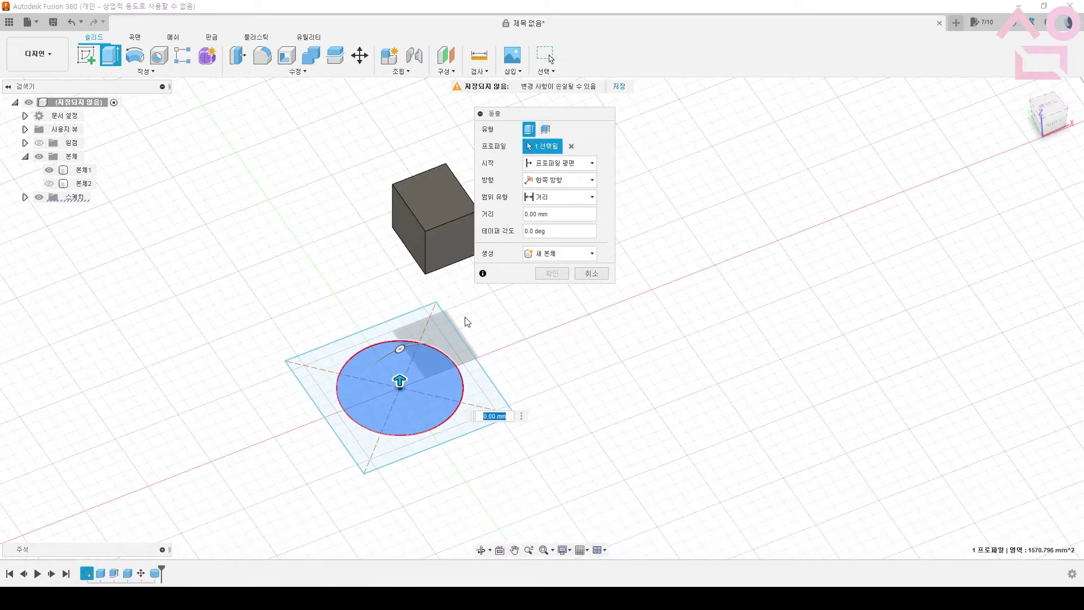
{"action": "left_click", "coordinate": [431, 361]}
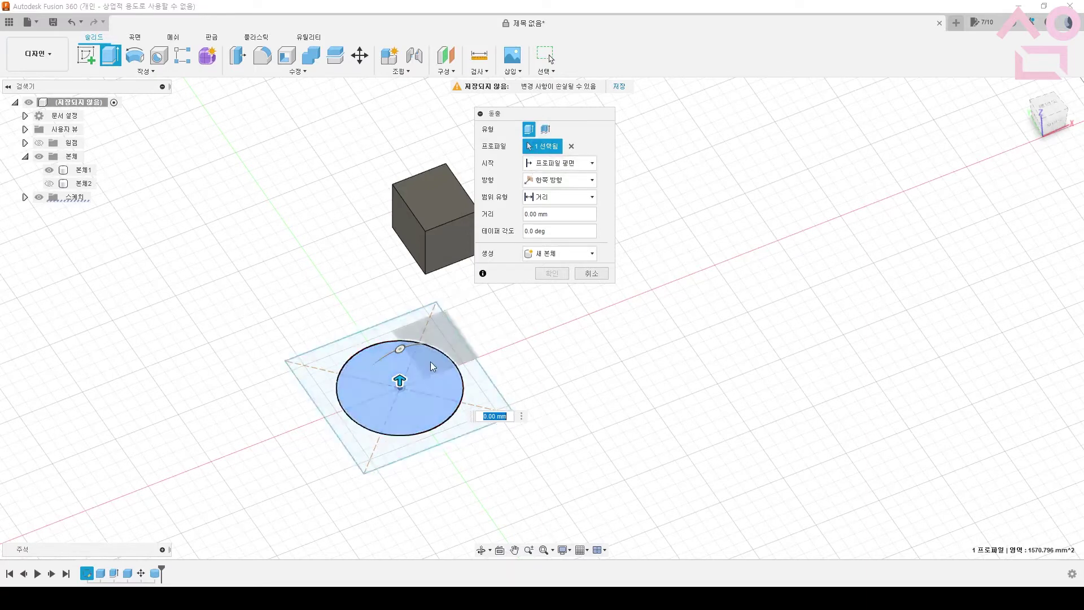
{"action": "left_click", "coordinate": [439, 321]}
{"action": "left_click", "coordinate": [435, 323]}
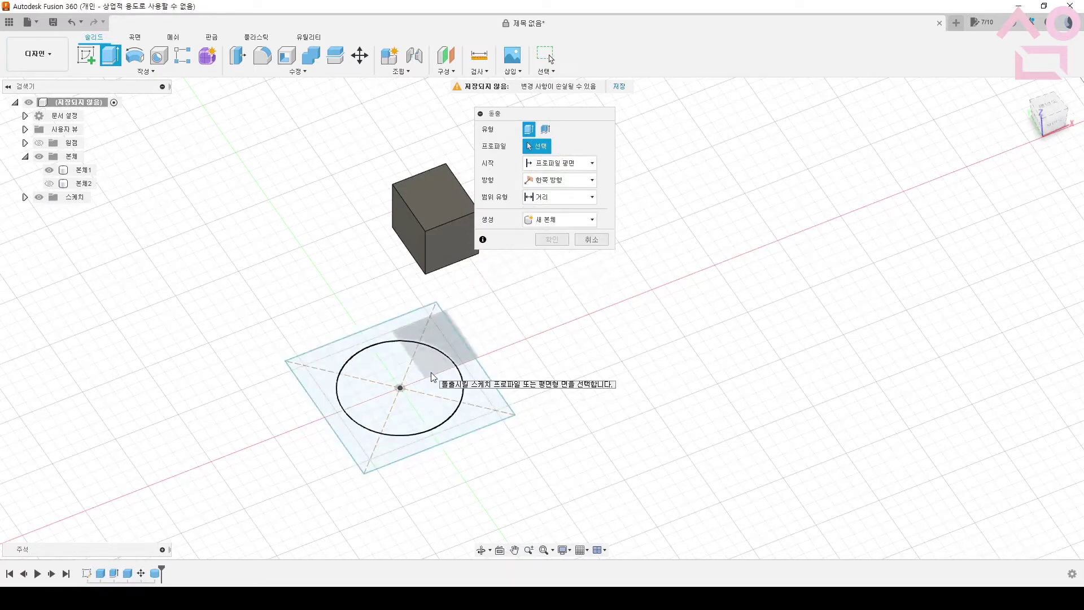
{"action": "left_click", "coordinate": [432, 371]}
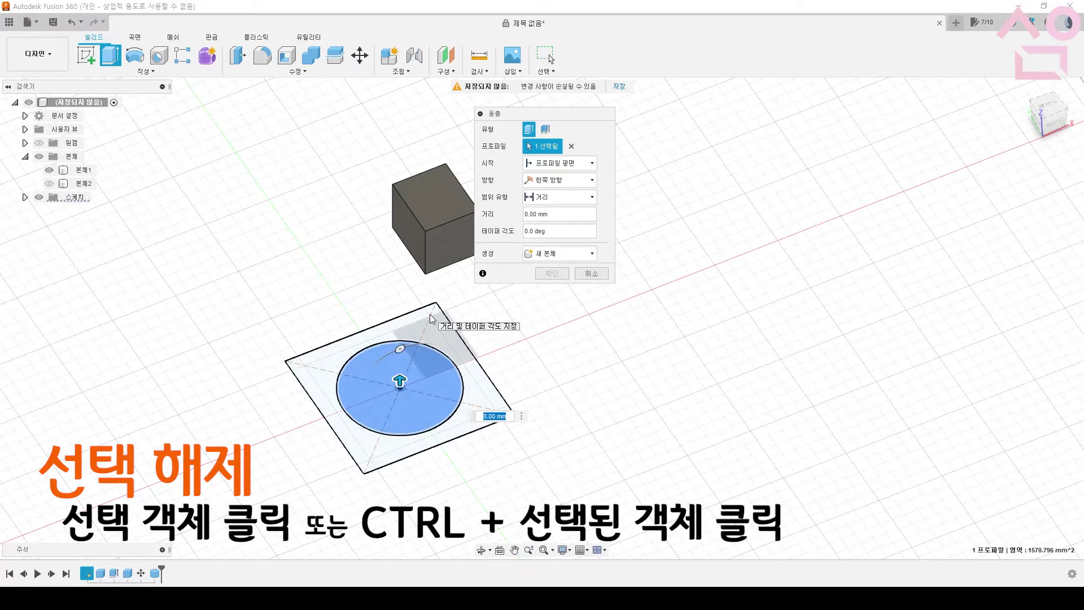
{"action": "left_click", "coordinate": [429, 314]}
{"action": "left_click_drag", "start_coordinate": [455, 354], "coordinate": [456, 318]}
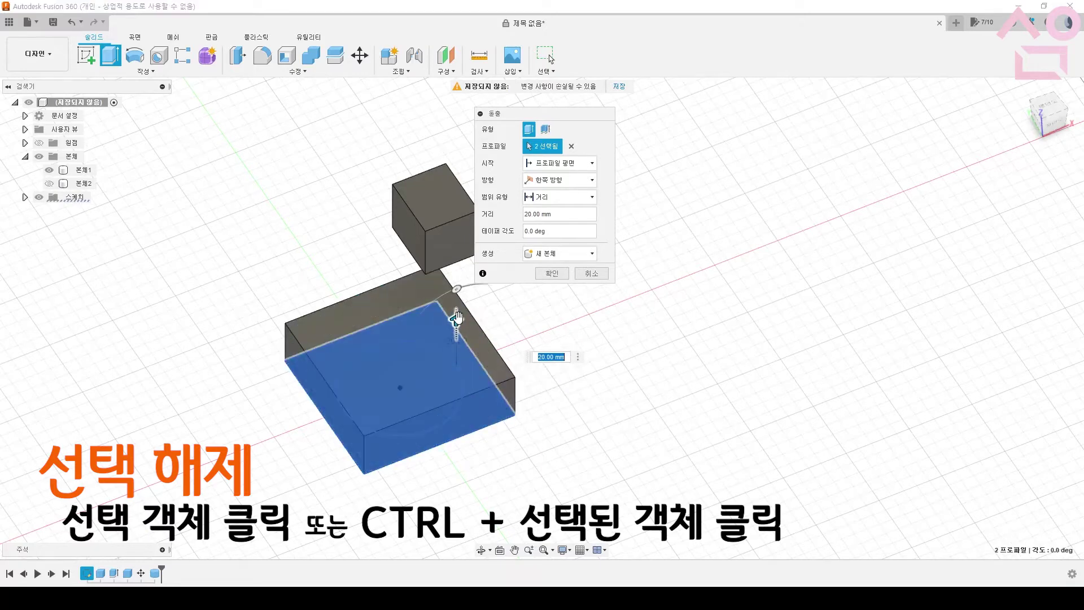
Deselect both the square region and the circle, and add both back to the extrusion profiles
{"action": "left_click", "coordinate": [432, 318]}
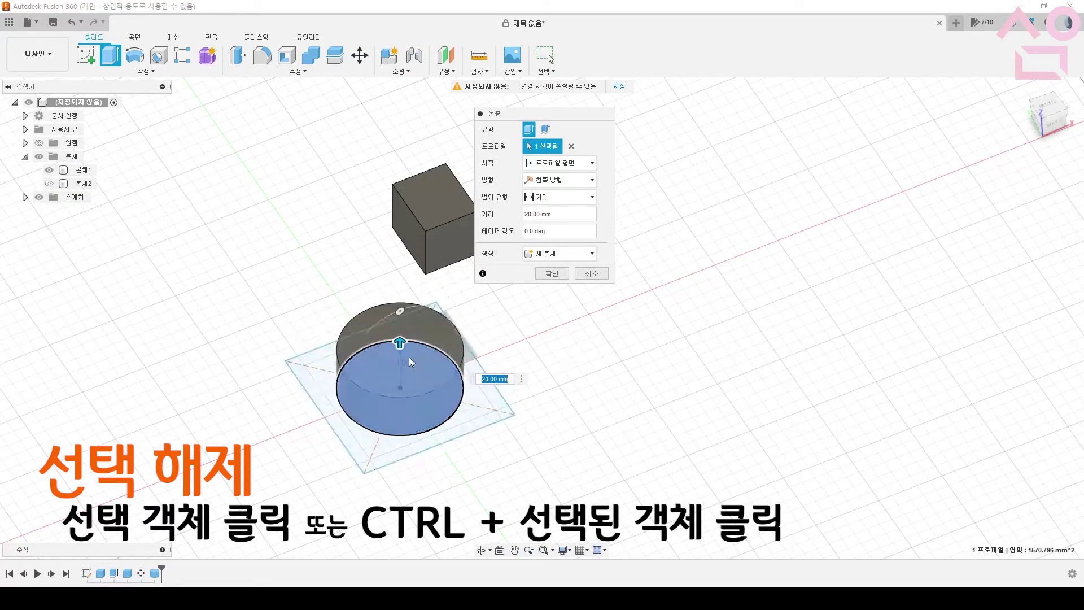
{"action": "left_click", "coordinate": [374, 375]}
{"action": "left_click", "coordinate": [315, 376]}
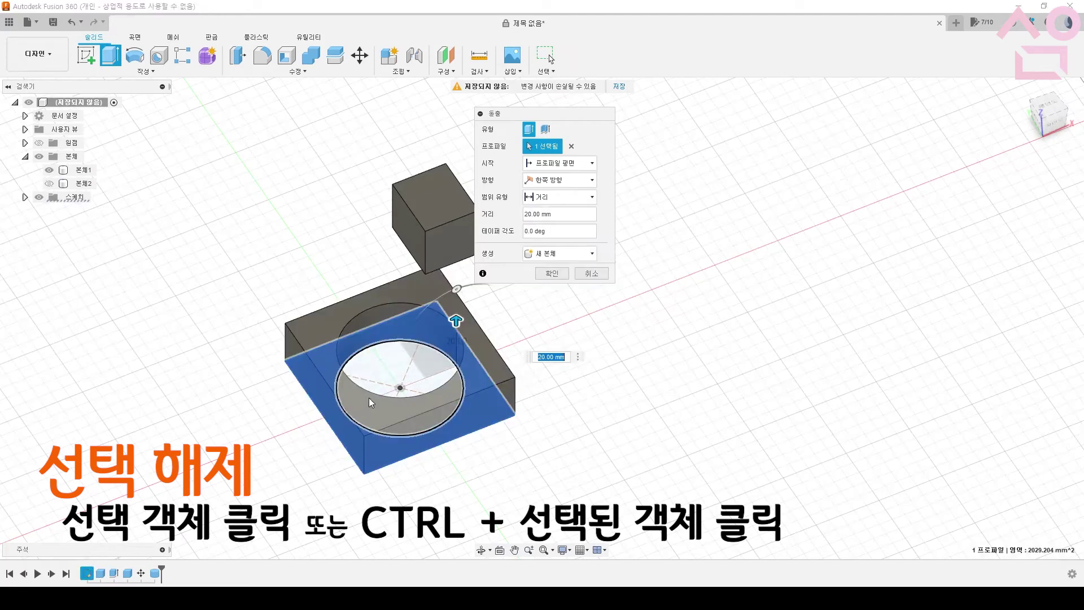
{"action": "left_click", "coordinate": [379, 367]}
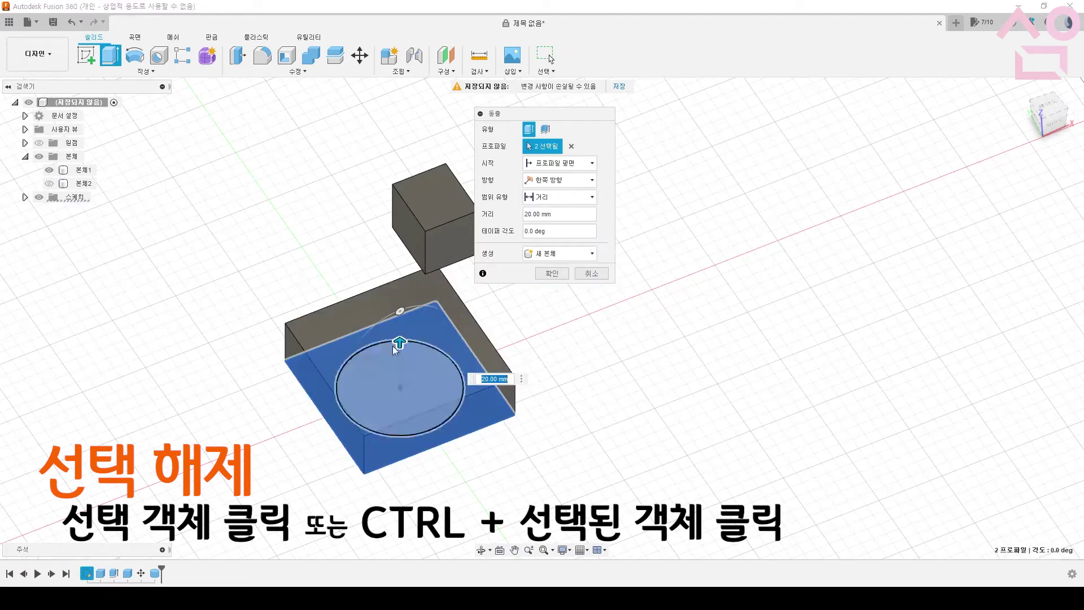
Practise toggling individual profiles in the extrusion selection, leaving only the circle selected
{"action": "left_click", "coordinate": [429, 321], "text": "ctrl"}
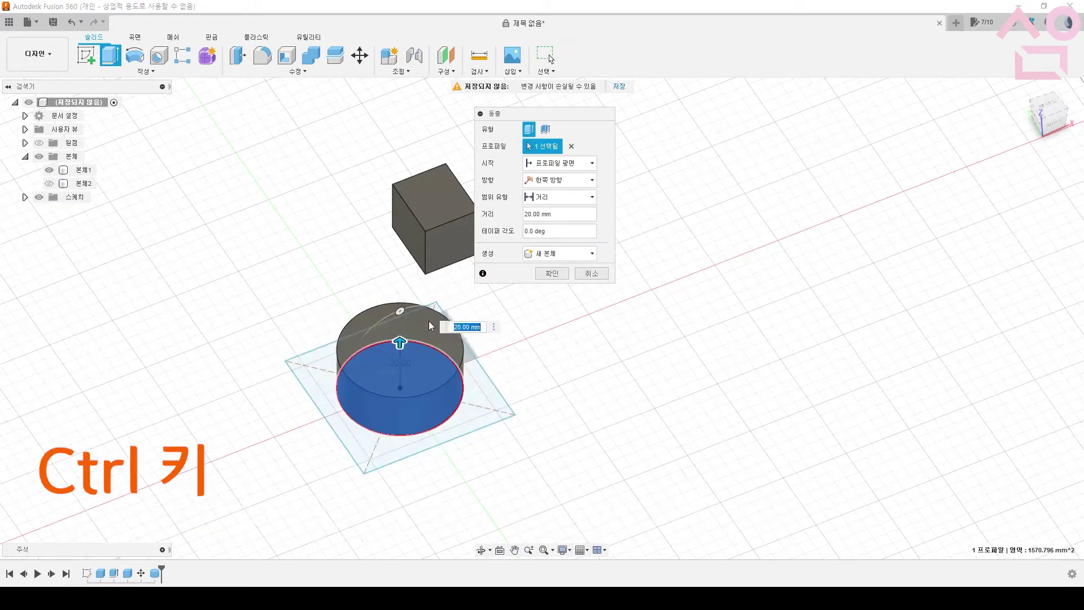
{"action": "left_click", "coordinate": [429, 317], "text": "ctrl"}
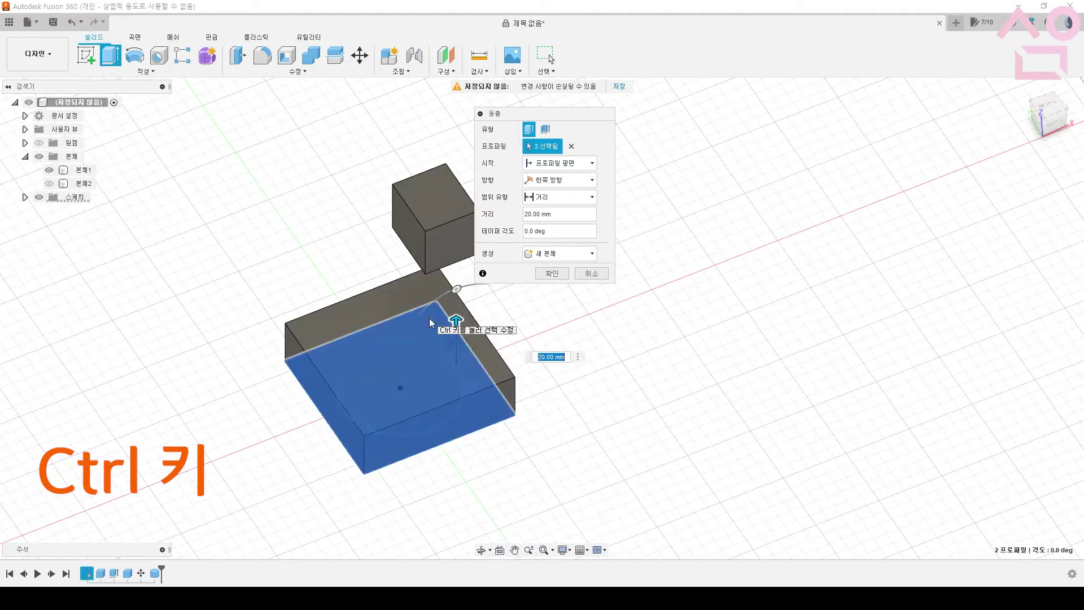
{"action": "left_click", "coordinate": [425, 397], "text": "ctrl"}
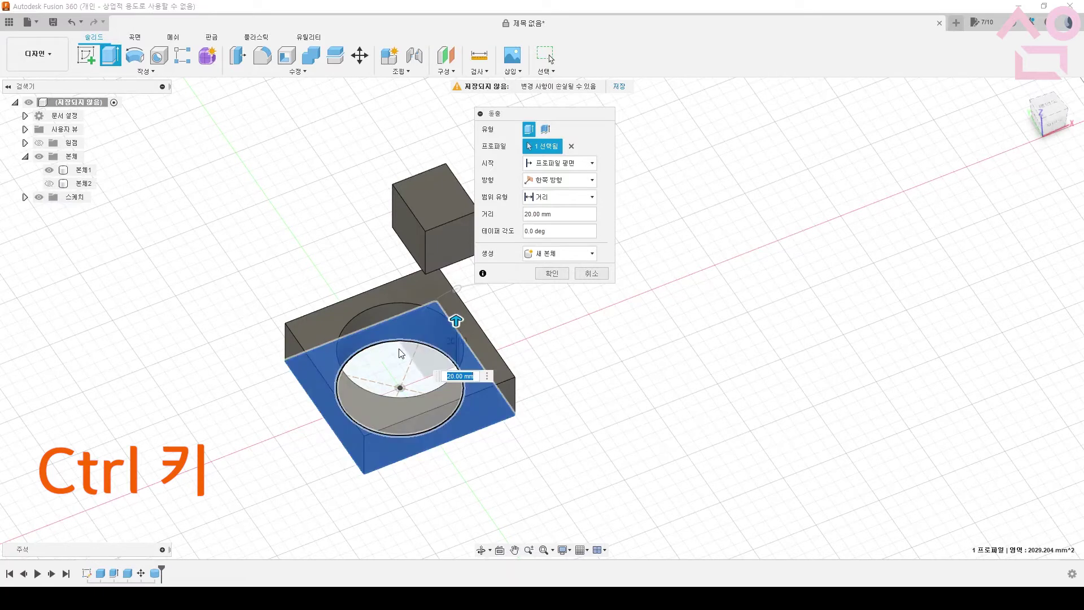
{"action": "left_click", "coordinate": [400, 354], "text": "ctrl"}
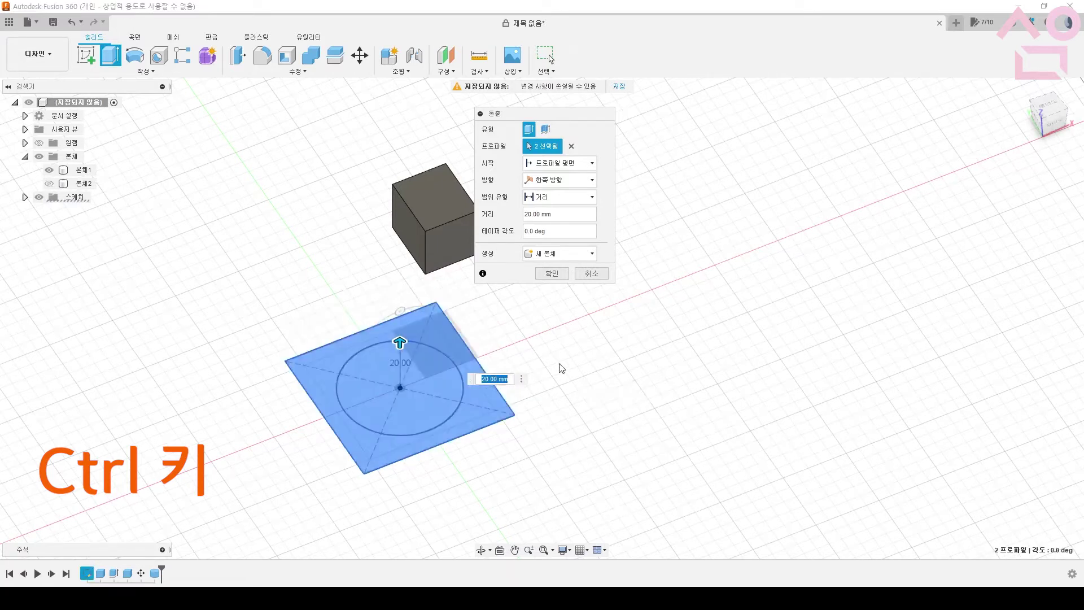
{"action": "left_click", "coordinate": [443, 323], "text": "ctrl"}
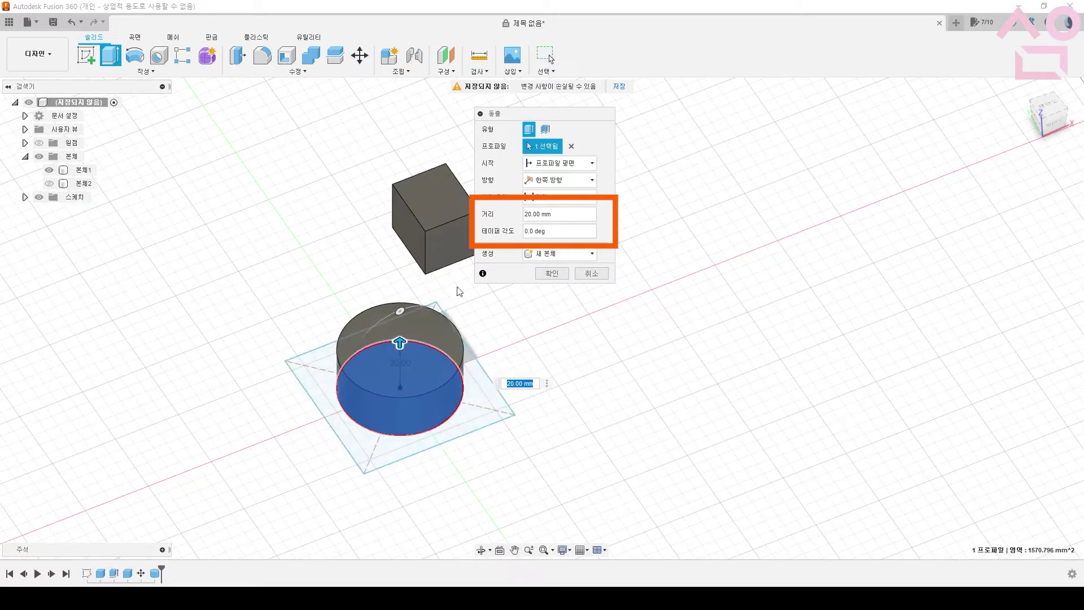
Use the profile plane as the extrusion start and set the circle's extrusion distance to 15 mm
{"action": "left_click", "coordinate": [548, 164]}
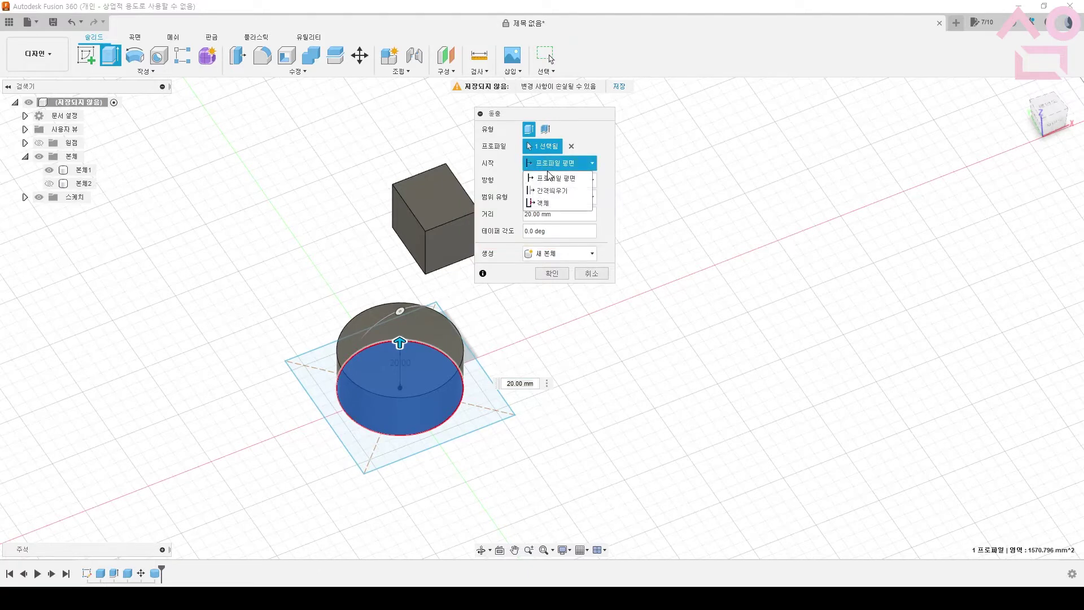
{"action": "left_click", "coordinate": [554, 179]}
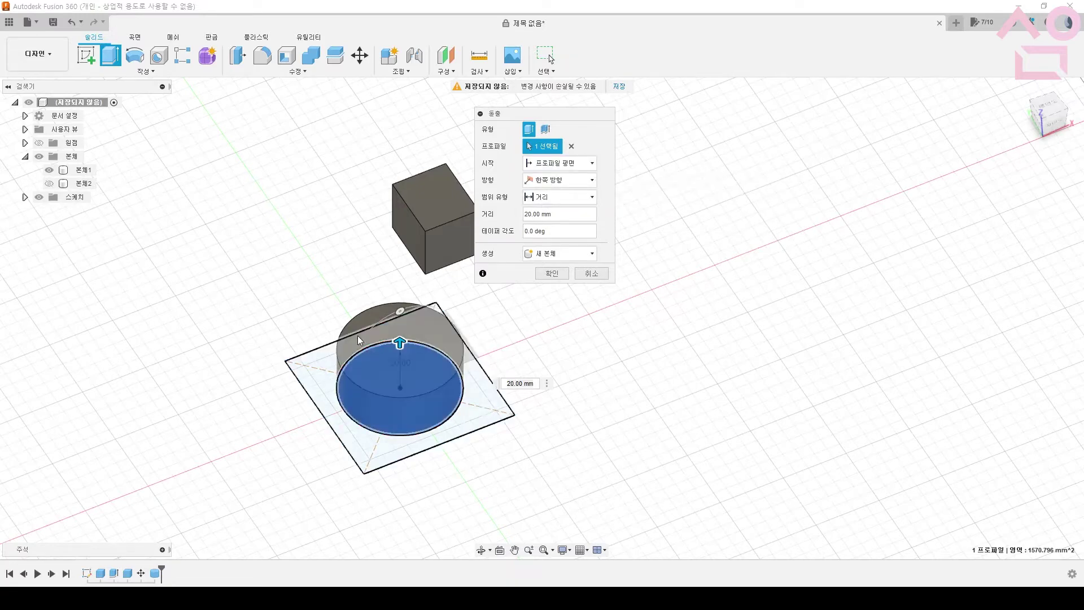
{"action": "left_click_drag", "start_coordinate": [398, 341], "coordinate": [398, 353]}
{"action": "middle_click_drag", "start_coordinate": [474, 310], "coordinate": [486, 310], "text": "shift"}
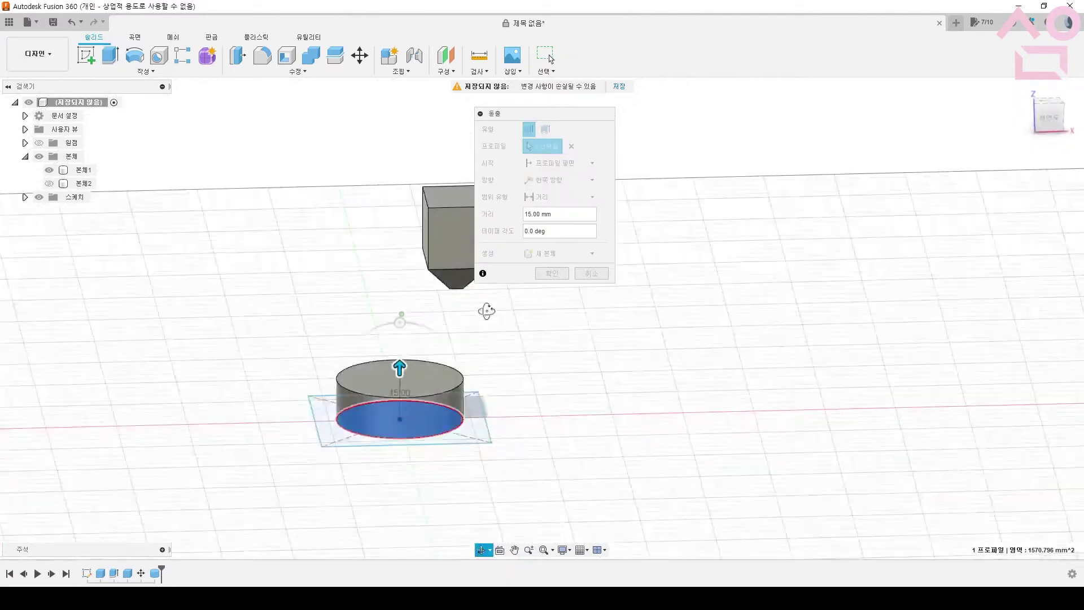
Start the circle's extrusion at a 5 mm offset from the profile plane
{"action": "left_click", "coordinate": [559, 164]}
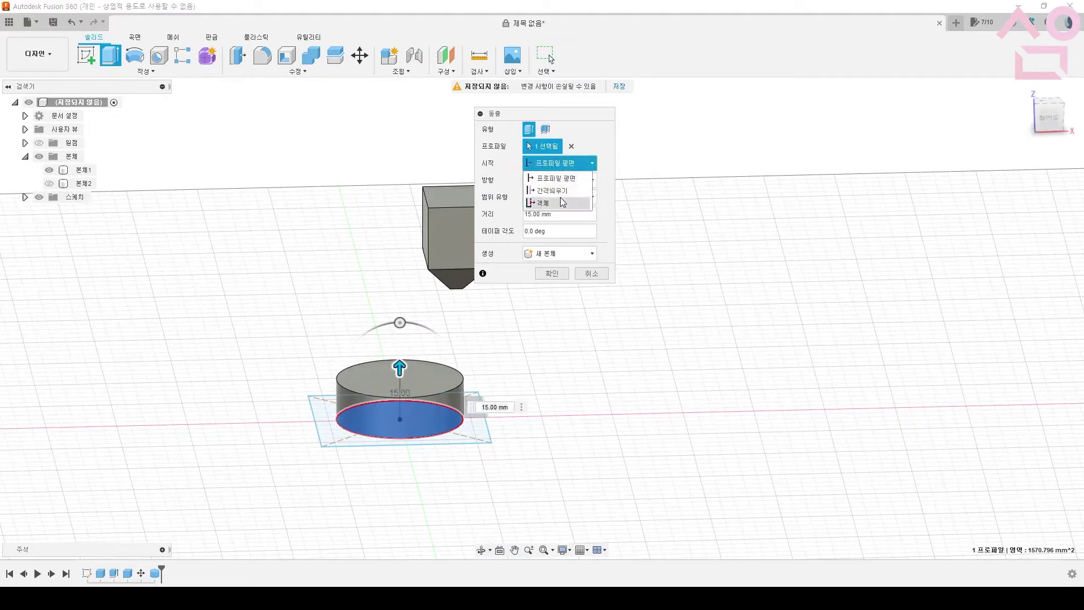
{"action": "left_click", "coordinate": [557, 192]}
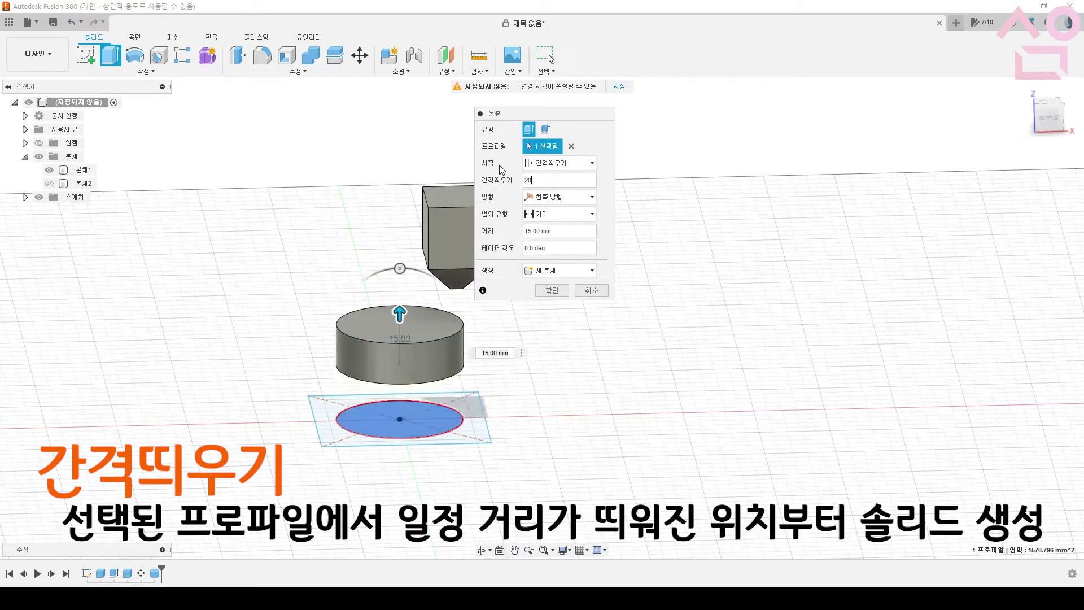
{"action": "left_click_drag", "start_coordinate": [537, 181], "coordinate": [469, 181]}
{"action": "key", "text": "BackSpace"}
{"action": "key", "text": "BackSpace"}
{"action": "type", "text": "5"}
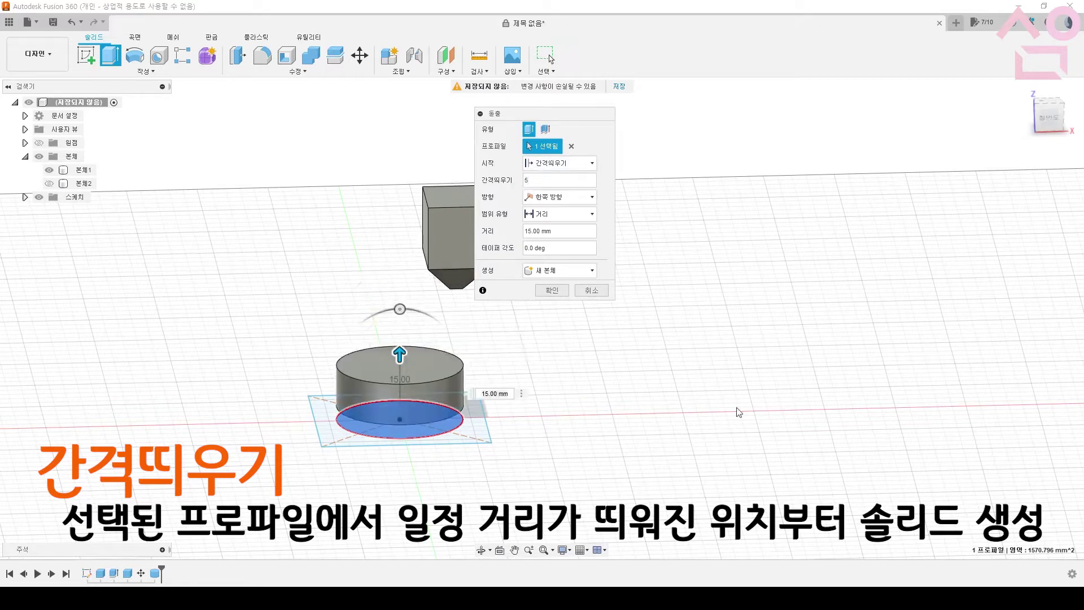
Set the extrusion to start from an object and pick the top face of the pointed block
{"action": "left_click", "coordinate": [570, 163]}
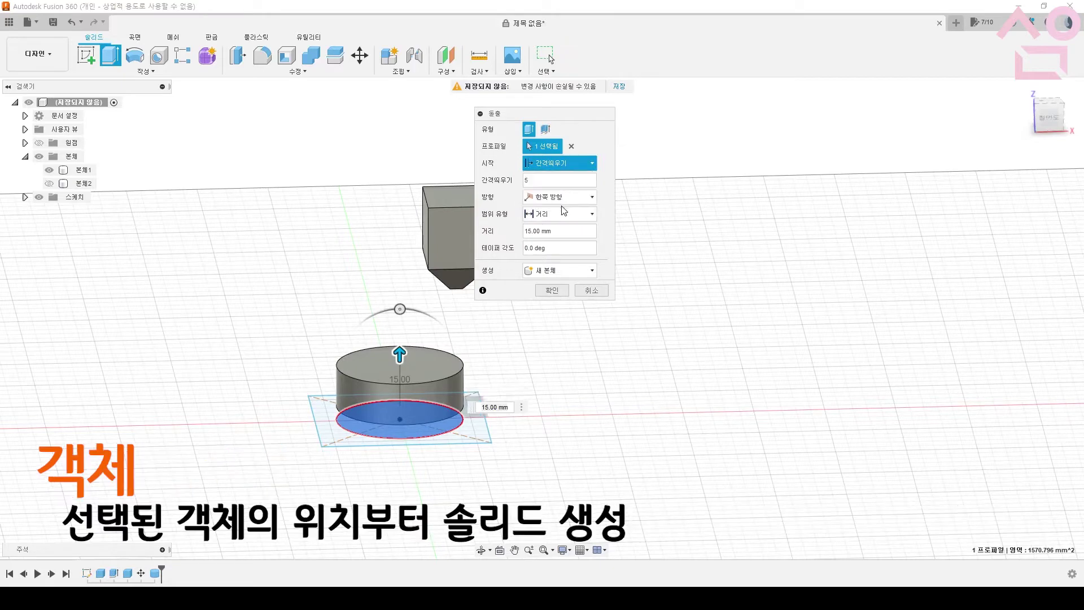
{"action": "left_click", "coordinate": [543, 203]}
{"action": "left_click", "coordinate": [456, 197]}
{"action": "mouse_move", "coordinate": [457, 200]}
{"action": "middle_mouse_down", "text": "shift"}
{"action": "mouse_move", "coordinate": [367, 369]}
{"action": "mouse_move", "coordinate": [359, 352]}
{"action": "mouse_move", "coordinate": [361, 372]}
{"action": "middle_mouse_up", "text": "shift"}
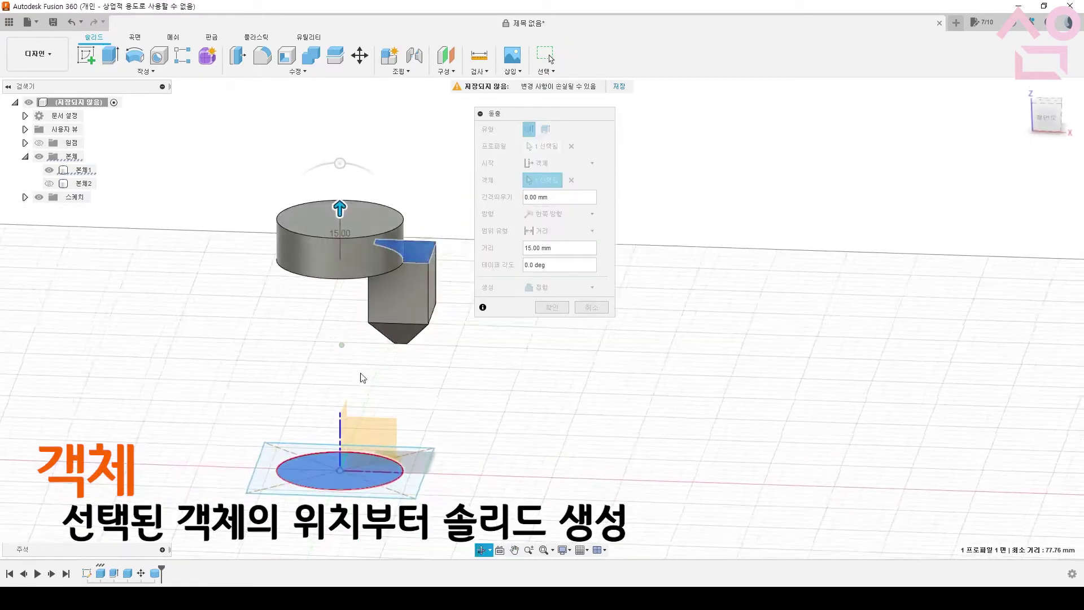
Replace the start object with the small bottom face at the block's tip, and clear that selection
{"action": "left_click", "coordinate": [411, 256]}
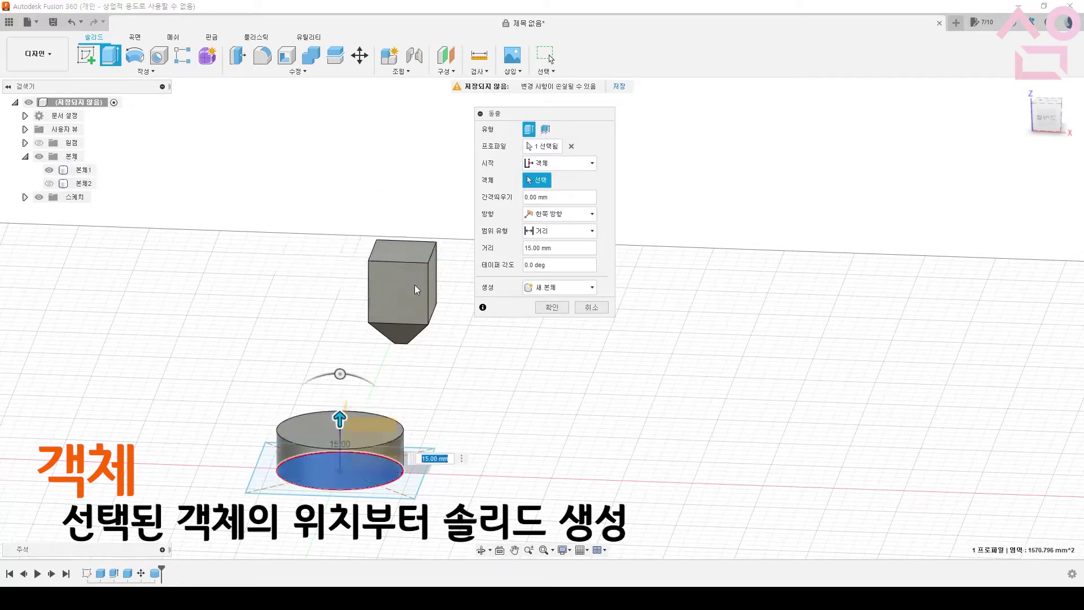
{"action": "mouse_move", "coordinate": [400, 348]}
{"action": "middle_mouse_down", "text": "shift"}
{"action": "mouse_move", "coordinate": [396, 336]}
{"action": "mouse_move", "coordinate": [402, 356]}
{"action": "middle_mouse_up", "text": "shift"}
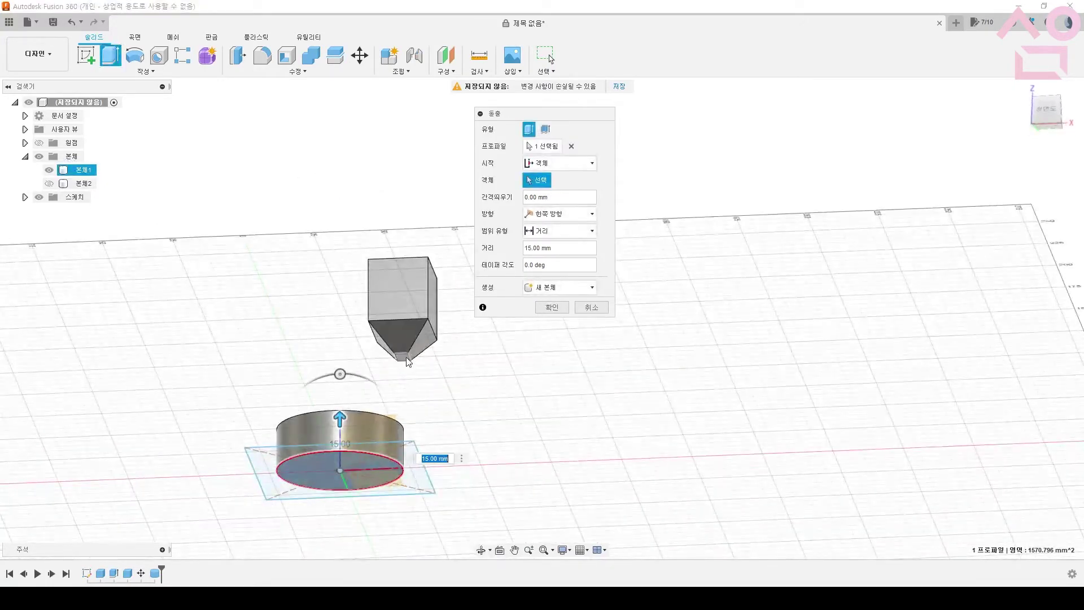
{"action": "left_click", "coordinate": [404, 362]}
{"action": "middle_click_drag", "start_coordinate": [477, 356], "coordinate": [480, 380], "text": "shift"}
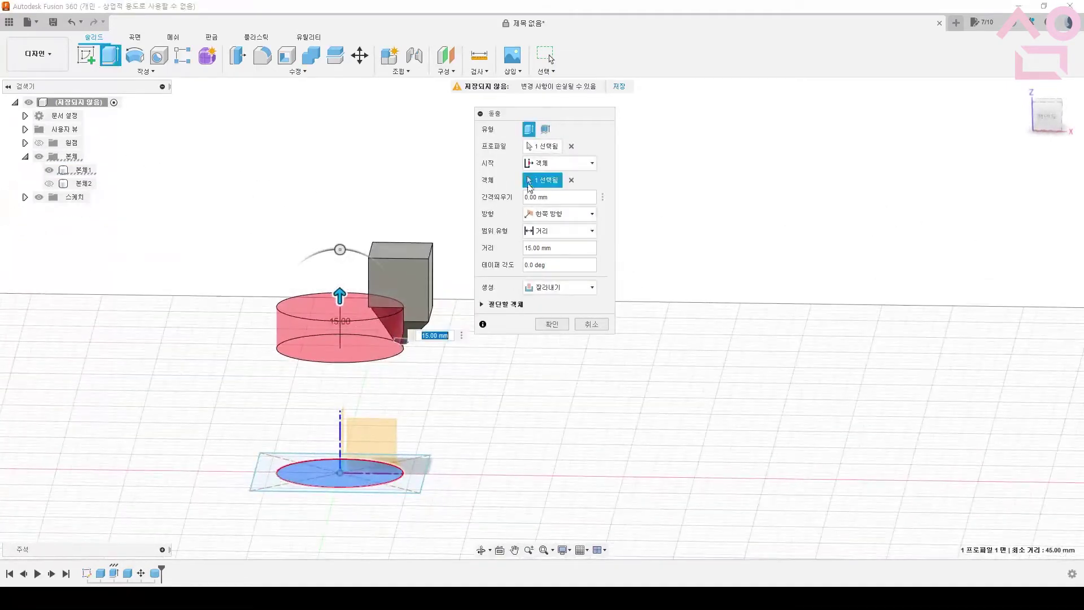
{"action": "left_click", "coordinate": [571, 179]}
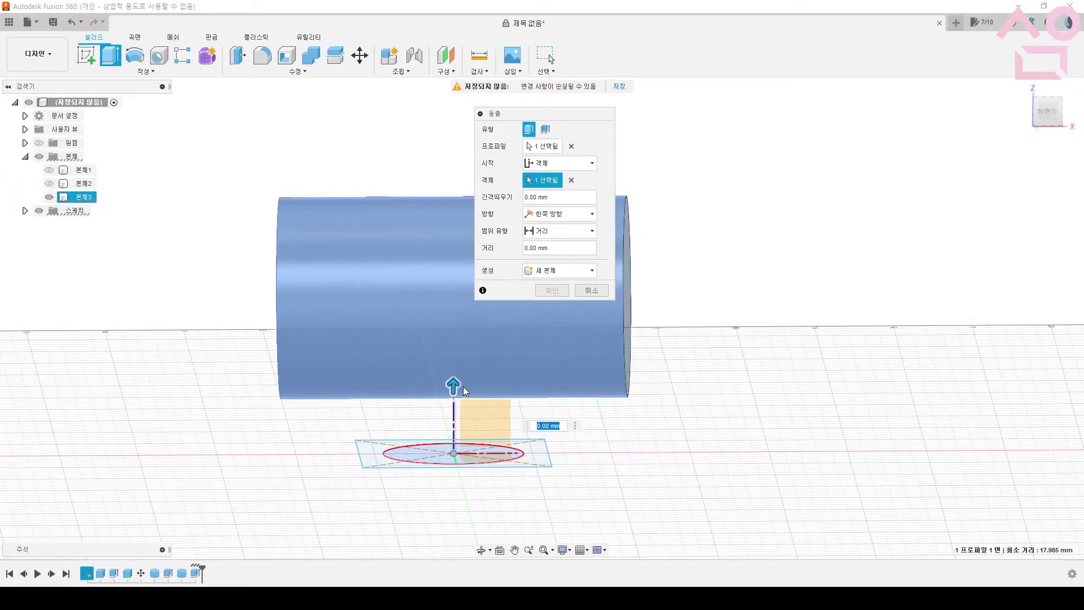
Cut-extrude the circle 75 mm, starting from the horizontal cylinder's curved face
{"action": "left_click", "coordinate": [463, 386]}
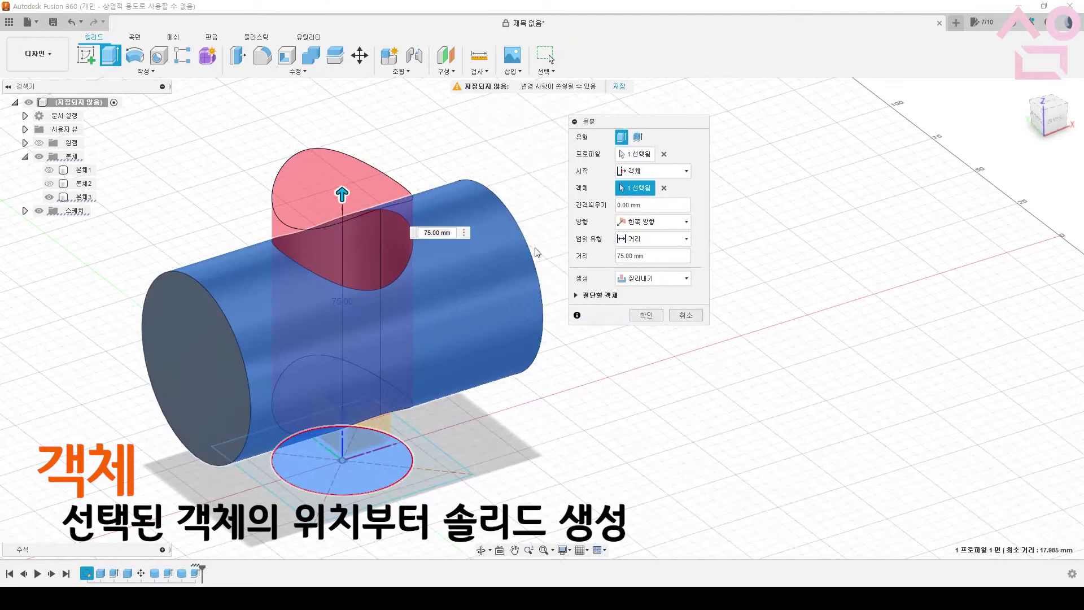
{"action": "middle_click_drag", "start_coordinate": [536, 166], "coordinate": [472, 143], "text": "shift"}
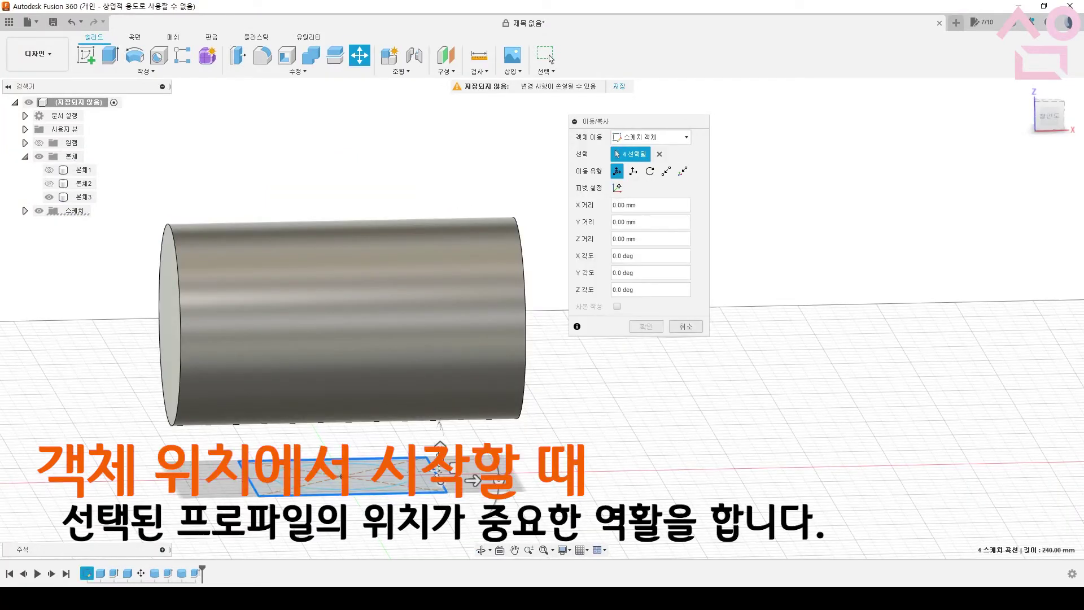
Move the rectangle sketch up into the horizontal cylinder and extrude it upward, starting from the cylinder's curved face
{"action": "left_click_drag", "start_coordinate": [441, 445], "coordinate": [440, 310]}
{"action": "left_click", "coordinate": [646, 327]}
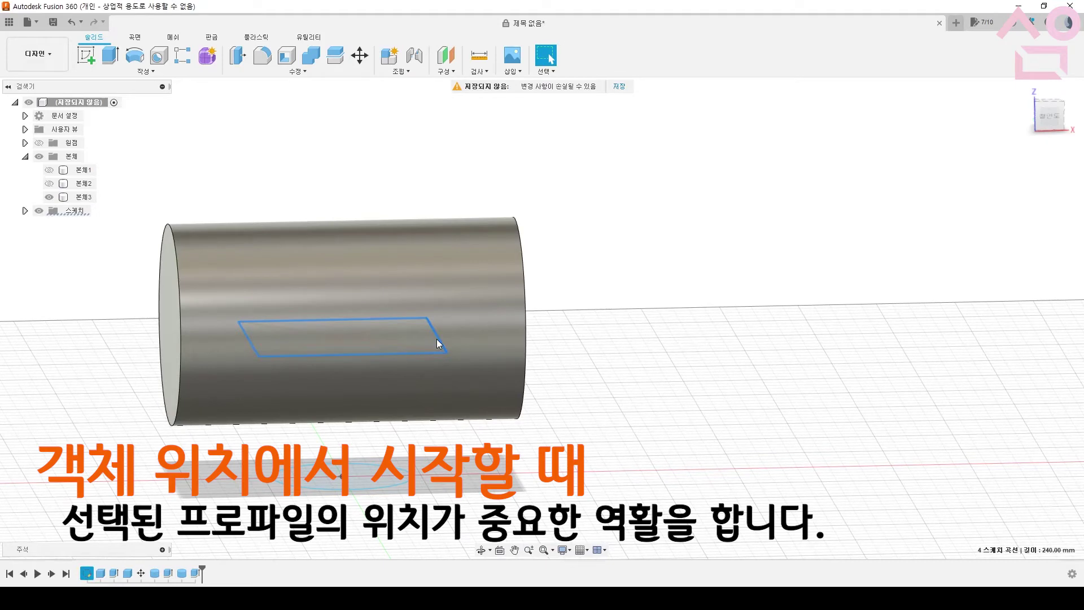
{"action": "key", "text": "e"}
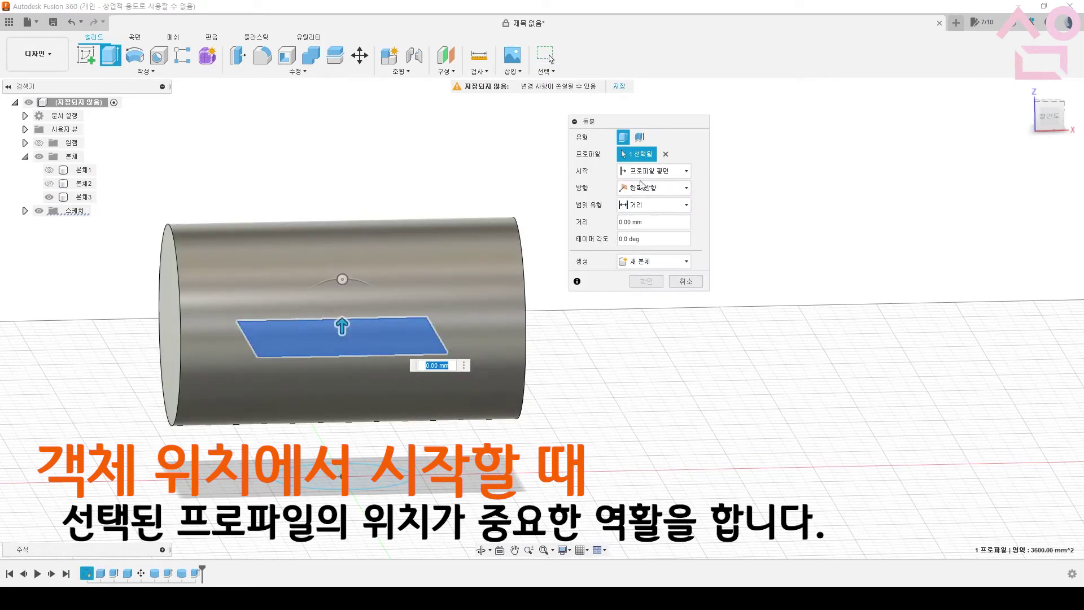
{"action": "left_click", "coordinate": [652, 170]}
{"action": "left_click", "coordinate": [641, 214]}
{"action": "left_click", "coordinate": [401, 256]}
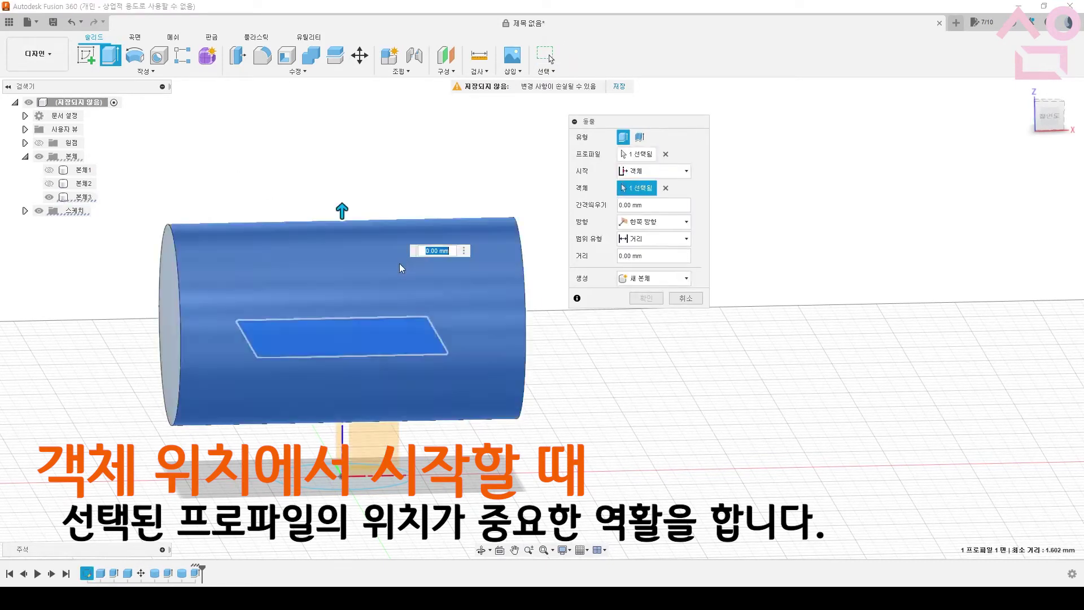
{"action": "left_click_drag", "start_coordinate": [342, 212], "coordinate": [343, 151]}
{"action": "middle_click_drag", "start_coordinate": [186, 229], "coordinate": [414, 190], "text": "shift"}
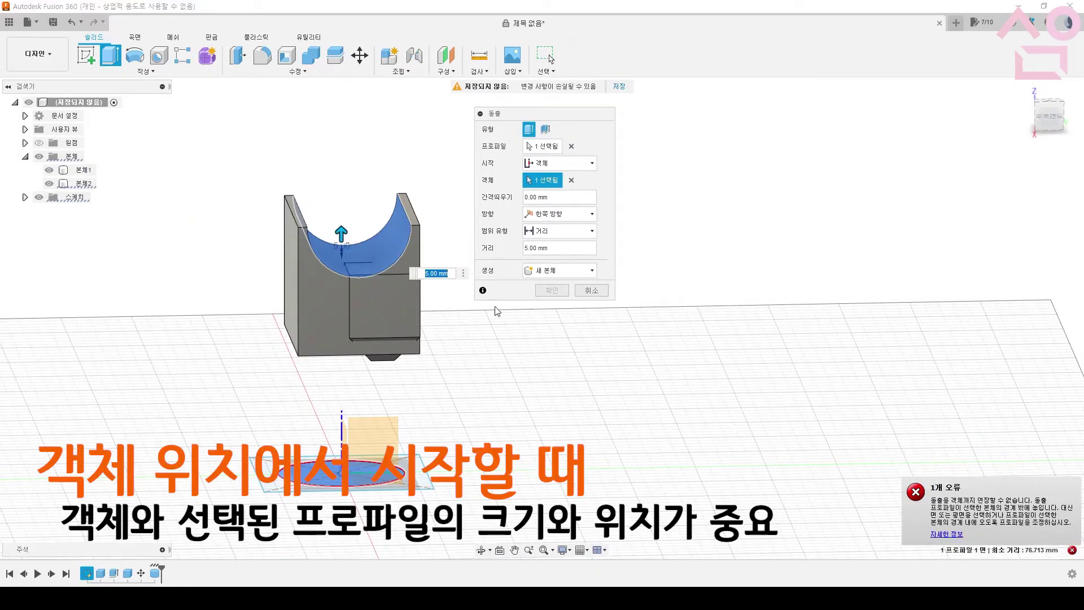
Extrude the circle upward 95 mm in one direction from the profile plane
{"action": "middle_click_drag", "start_coordinate": [391, 260], "coordinate": [555, 314], "text": "shift"}
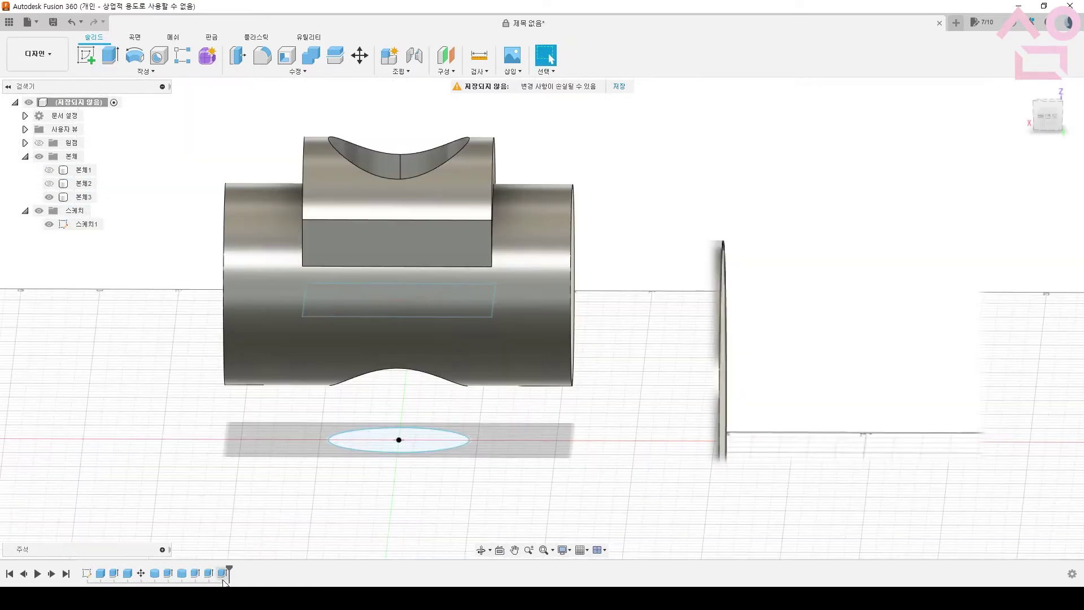
{"action": "left_click", "coordinate": [110, 60]}
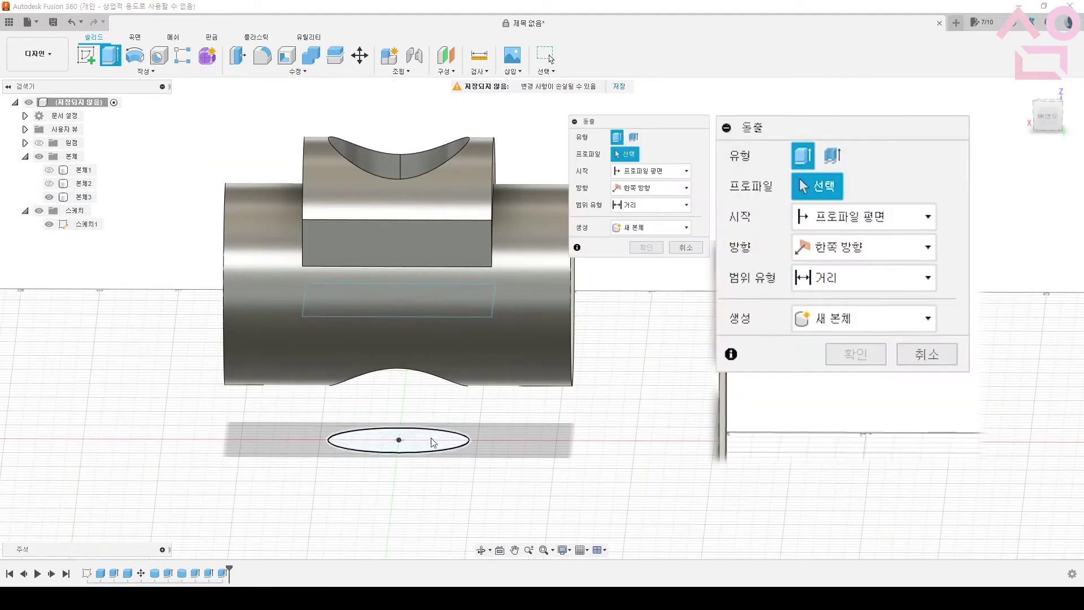
{"action": "left_click", "coordinate": [398, 440]}
{"action": "left_click", "coordinate": [655, 188]}
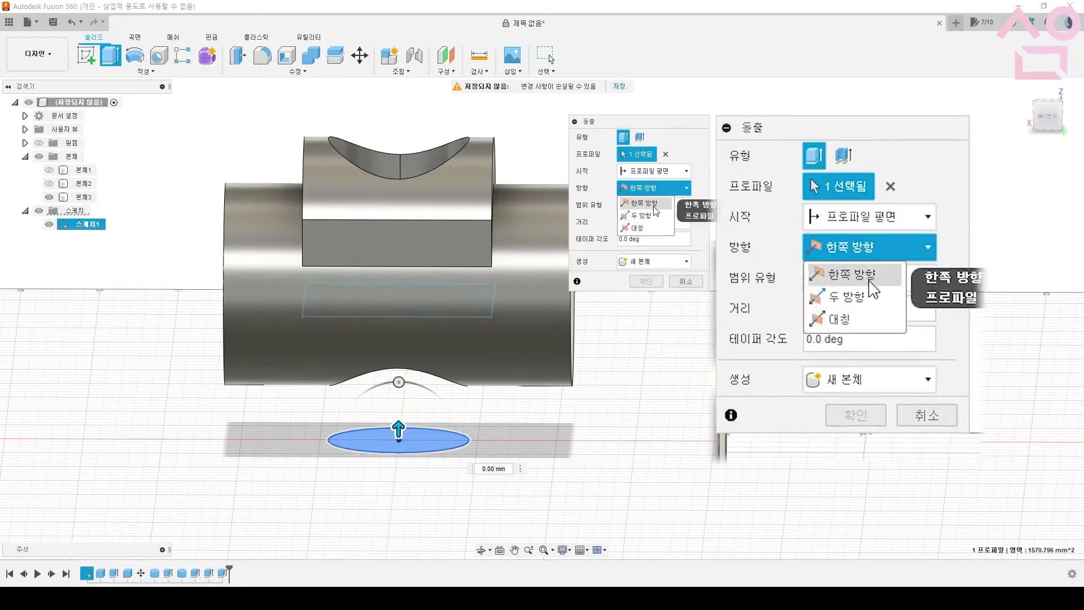
{"action": "left_click", "coordinate": [635, 201]}
{"action": "left_click_drag", "start_coordinate": [400, 424], "coordinate": [399, 133]}
Switch the circle's extrusion to two sides and extend the second side 20 mm downward
{"action": "left_click", "coordinate": [653, 192]}
{"action": "left_click", "coordinate": [638, 213]}
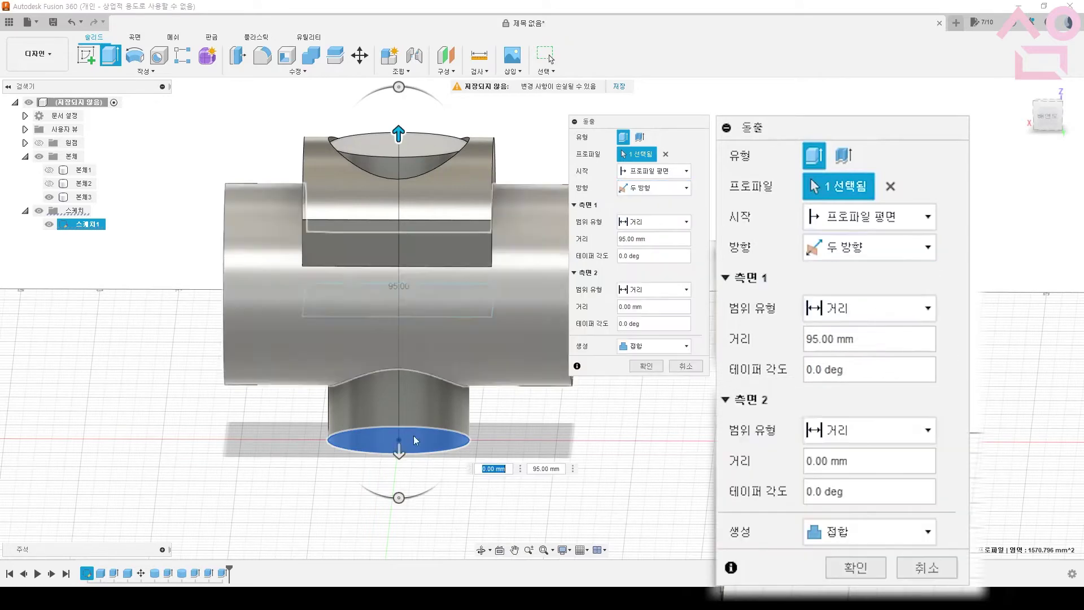
{"action": "left_click_drag", "start_coordinate": [400, 449], "coordinate": [400, 508]}
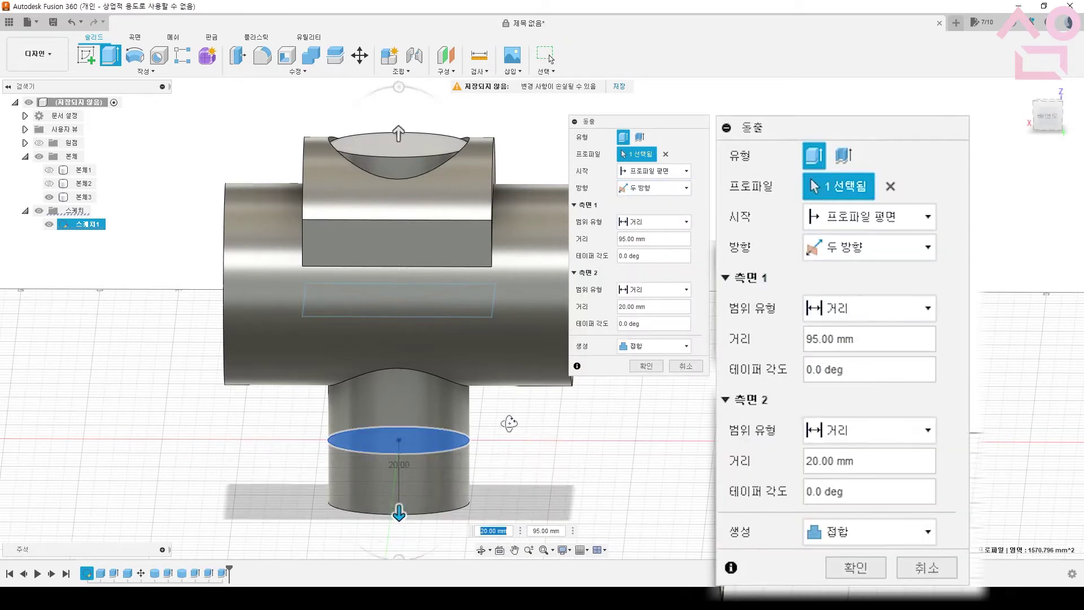
{"action": "middle_click_drag", "start_coordinate": [504, 431], "coordinate": [621, 423], "text": "shift"}
Switch the circle's extrusion to symmetric and lengthen it past the top of the body
{"action": "left_click", "coordinate": [655, 188]}
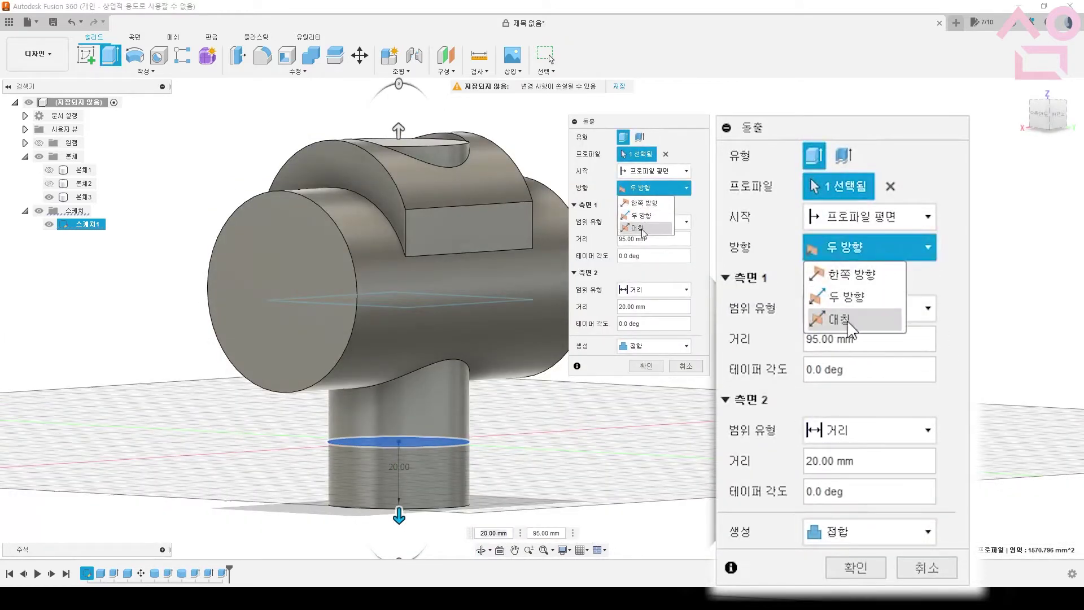
{"action": "left_click", "coordinate": [638, 225]}
{"action": "scroll", "coordinate": [621, 373], "scroll_direction": "down", "scroll_amount": 5}
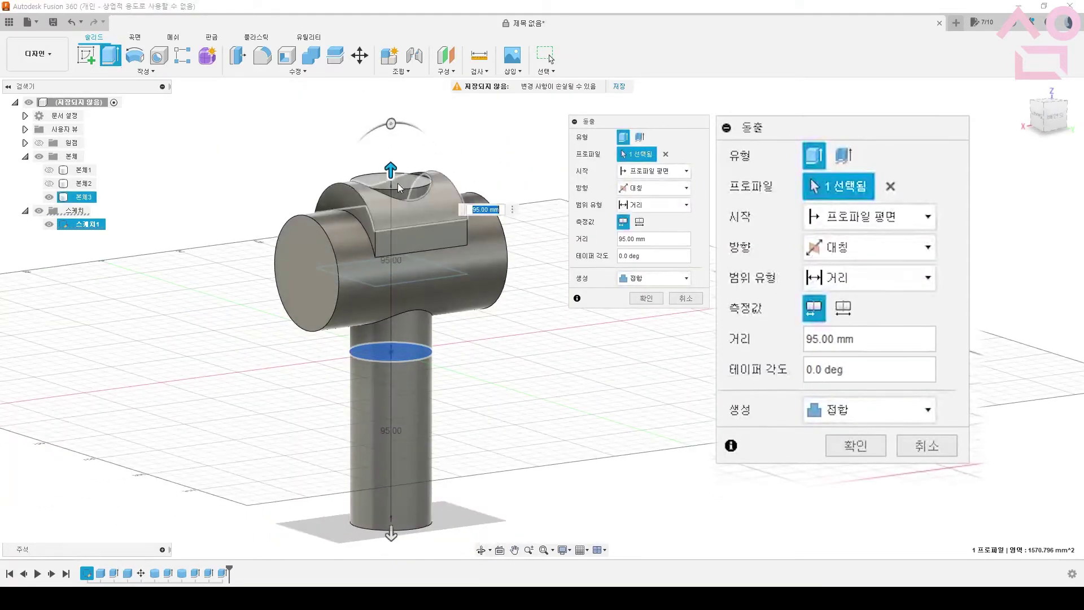
{"action": "left_click_drag", "start_coordinate": [390, 170], "coordinate": [391, 142]}
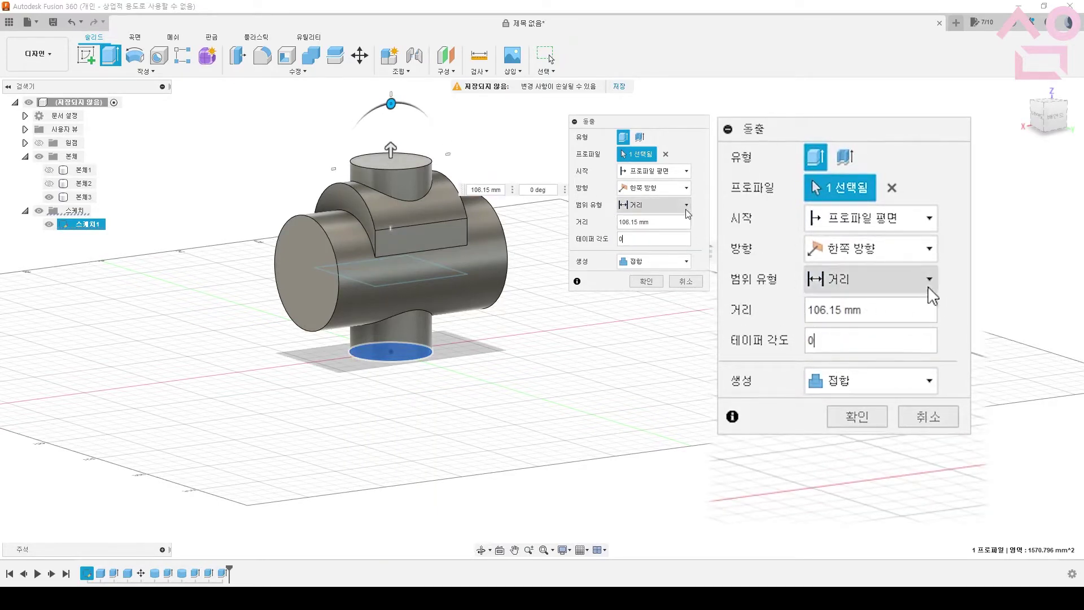
Give the one-sided extrusion a distance extent of 110 mm and a taper angle of -5 deg
{"action": "left_click", "coordinate": [652, 205]}
{"action": "left_click", "coordinate": [642, 220]}
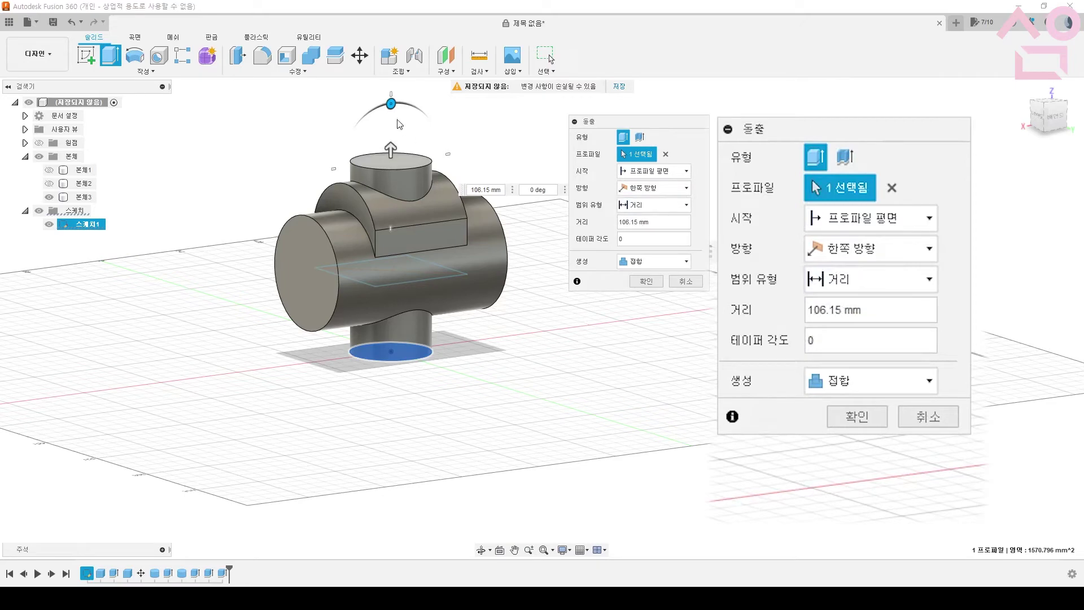
{"action": "left_click_drag", "start_coordinate": [388, 153], "coordinate": [402, 249]}
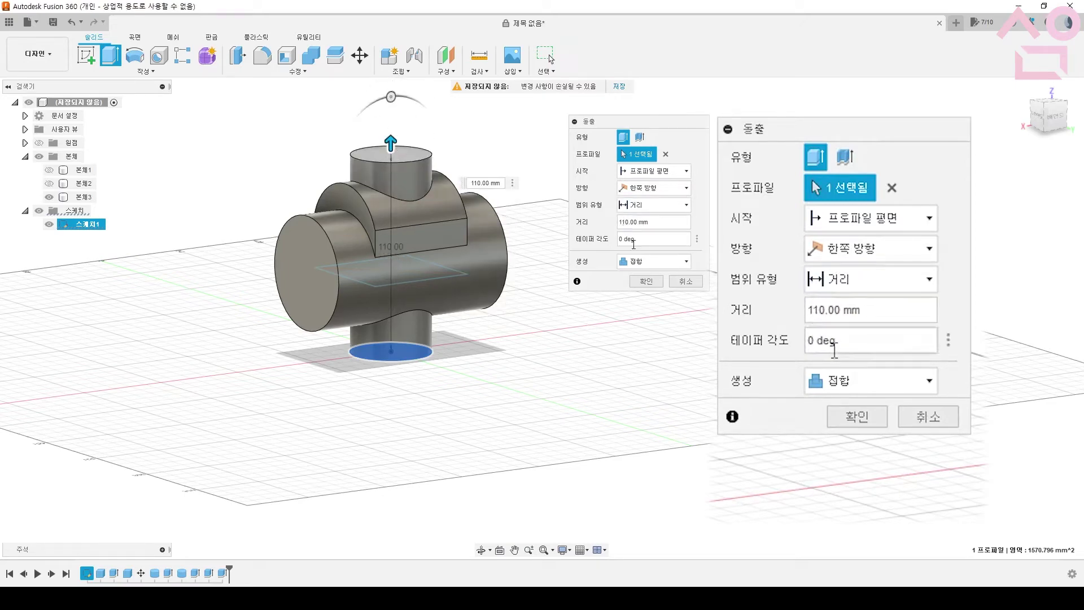
{"action": "left_click_drag", "start_coordinate": [390, 97], "coordinate": [383, 99]}
{"action": "mouse_move", "coordinate": [382, 98]}
{"action": "left_mouse_down"}
{"action": "mouse_move", "coordinate": [413, 101]}
{"action": "mouse_move", "coordinate": [387, 98]}
{"action": "left_mouse_up"}
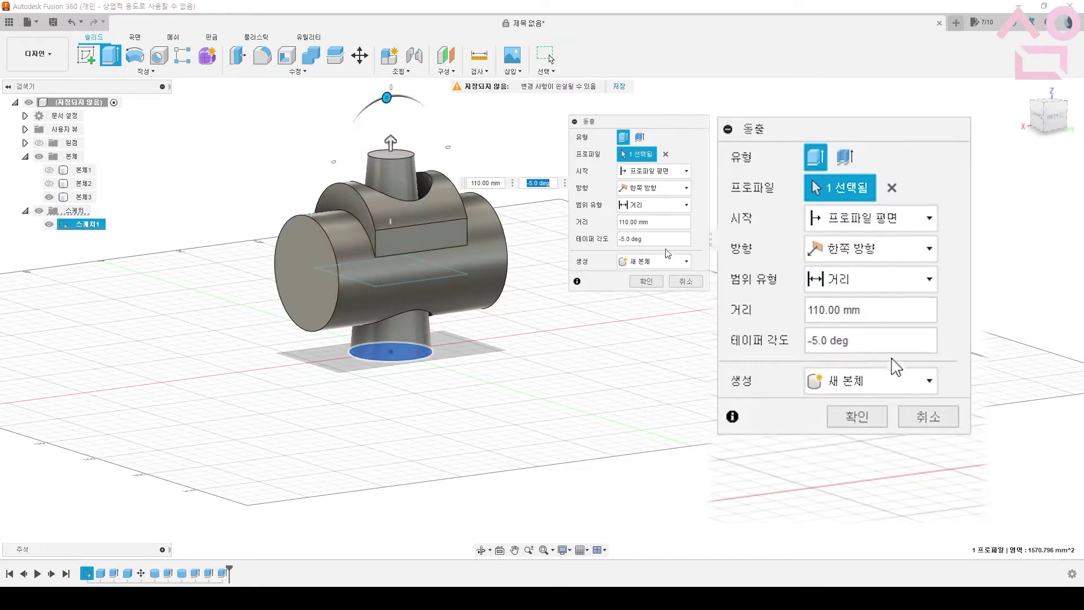
Set the circle's extent type to To Object and pick the upper block's curved top face as the target
{"action": "left_click", "coordinate": [659, 207]}
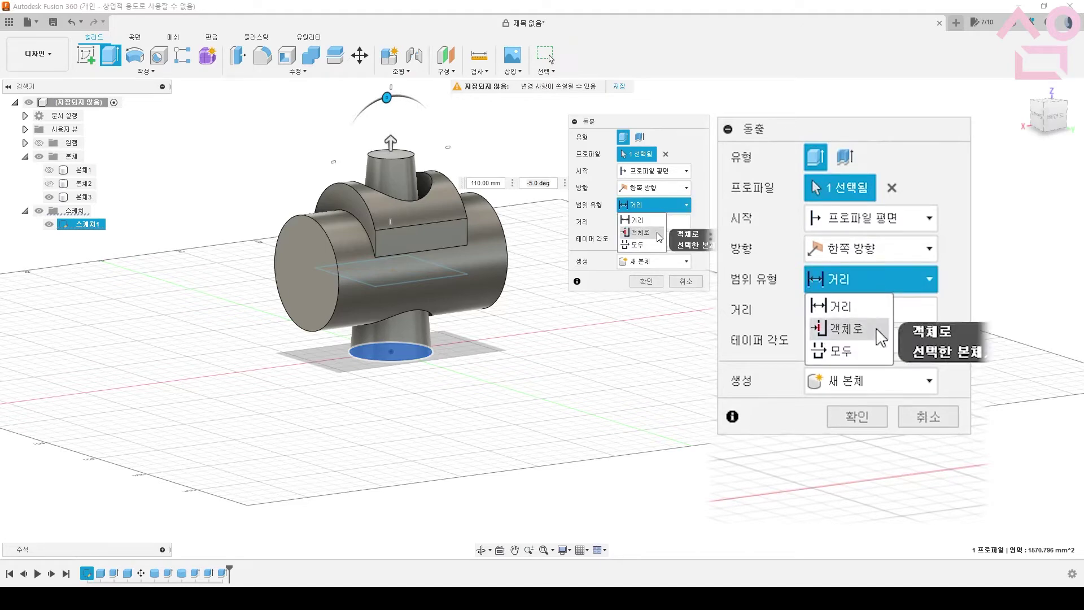
{"action": "left_click", "coordinate": [659, 237]}
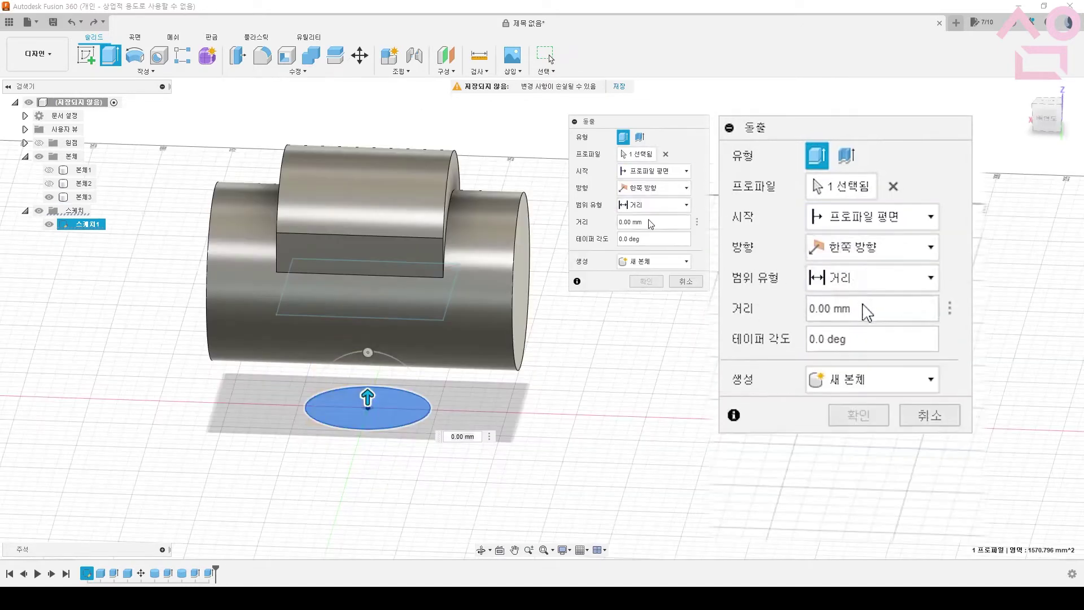
{"action": "left_click", "coordinate": [645, 207]}
{"action": "left_click", "coordinate": [644, 232]}
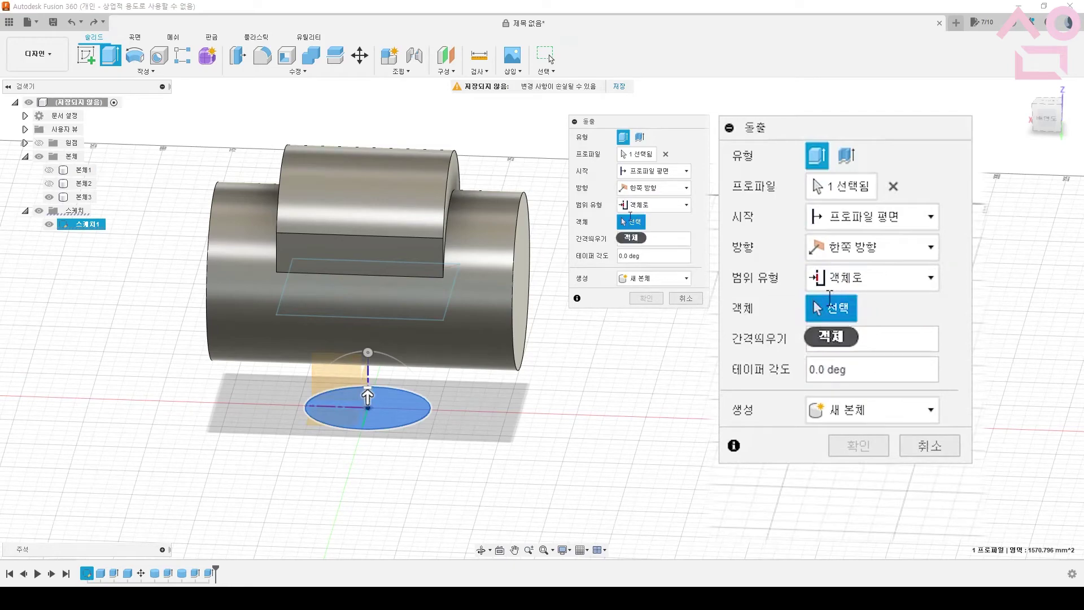
{"action": "left_click", "coordinate": [372, 171]}
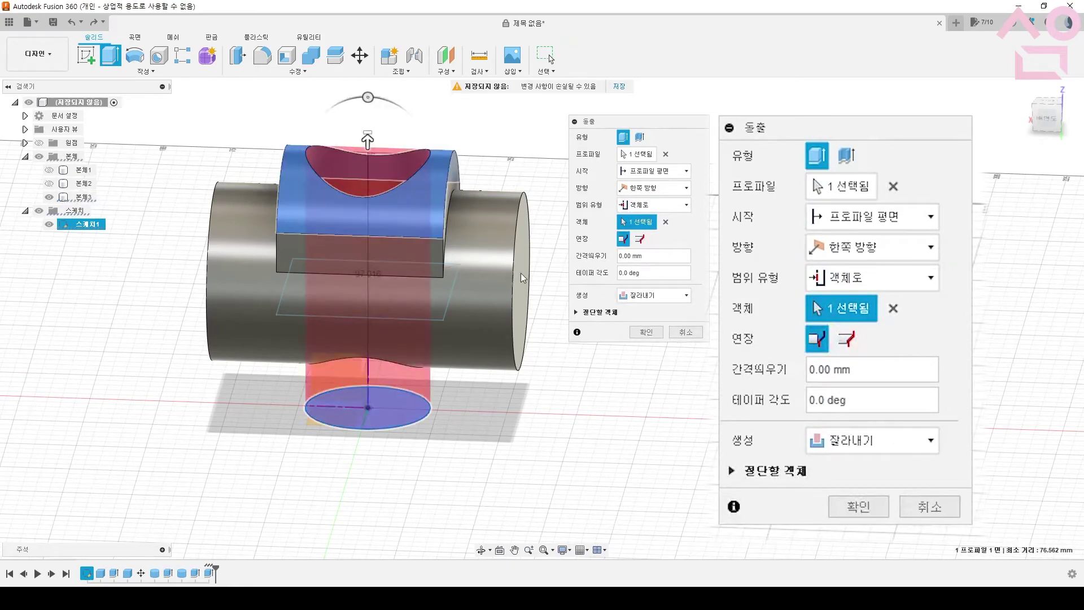
Replace the target object with the corner vertex at the upper block's side, and apply the cut
{"action": "middle_click_drag", "start_coordinate": [579, 275], "coordinate": [426, 164], "text": "shift"}
{"action": "left_click", "coordinate": [438, 203]}
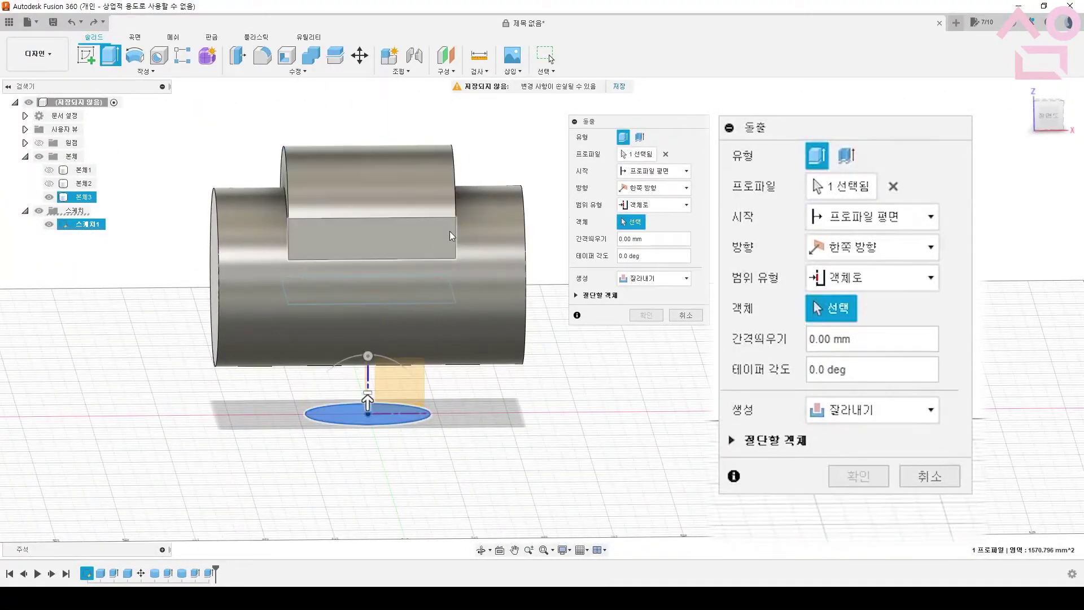
{"action": "left_click", "coordinate": [454, 216]}
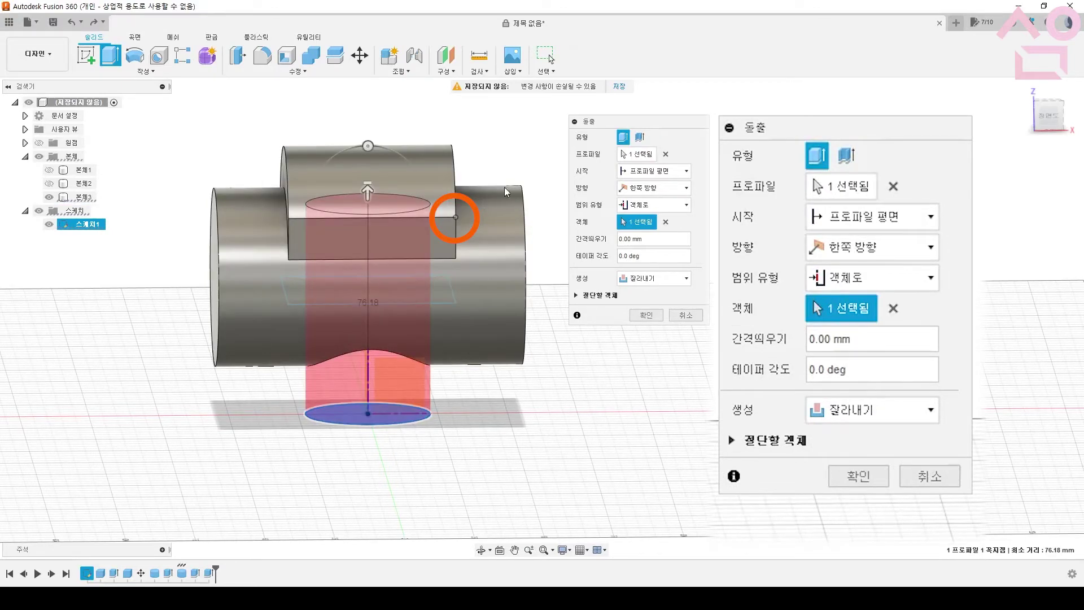
{"action": "middle_click_drag", "start_coordinate": [463, 210], "coordinate": [431, 195], "text": "shift"}
{"action": "left_click", "coordinate": [432, 195]}
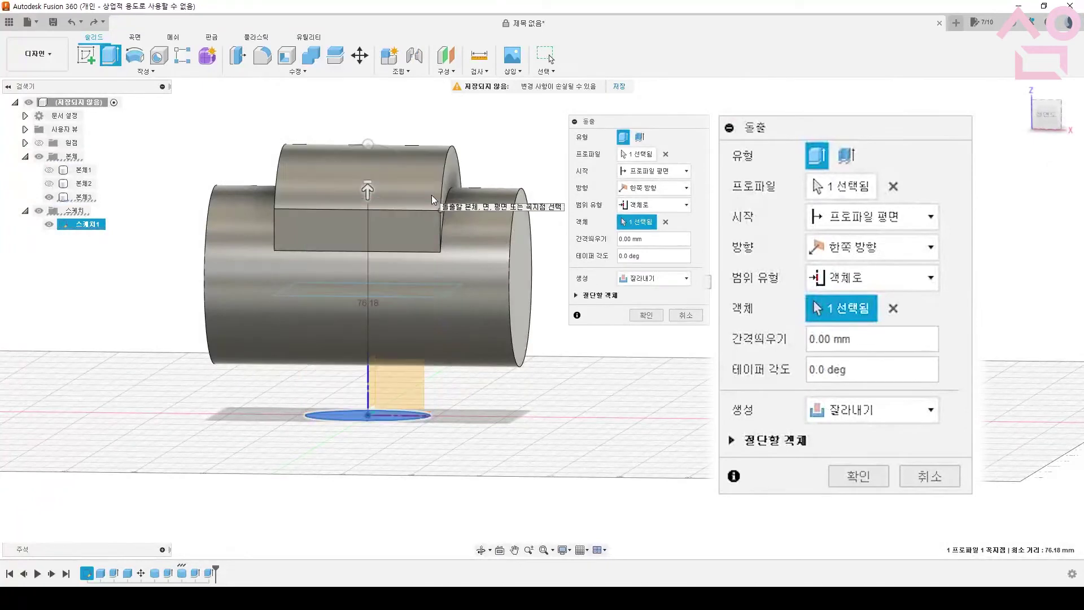
{"action": "key", "text": "Return"}
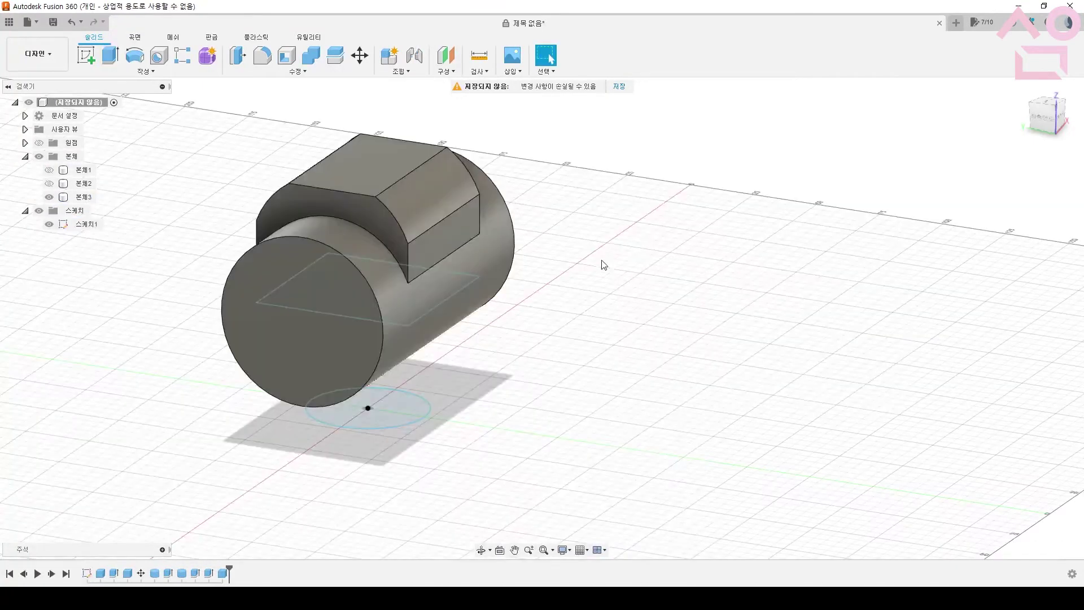
Extrude the circle as a cut up to the flat top face of the upper block
{"action": "left_click", "coordinate": [384, 411]}
{"action": "key", "text": "e"}
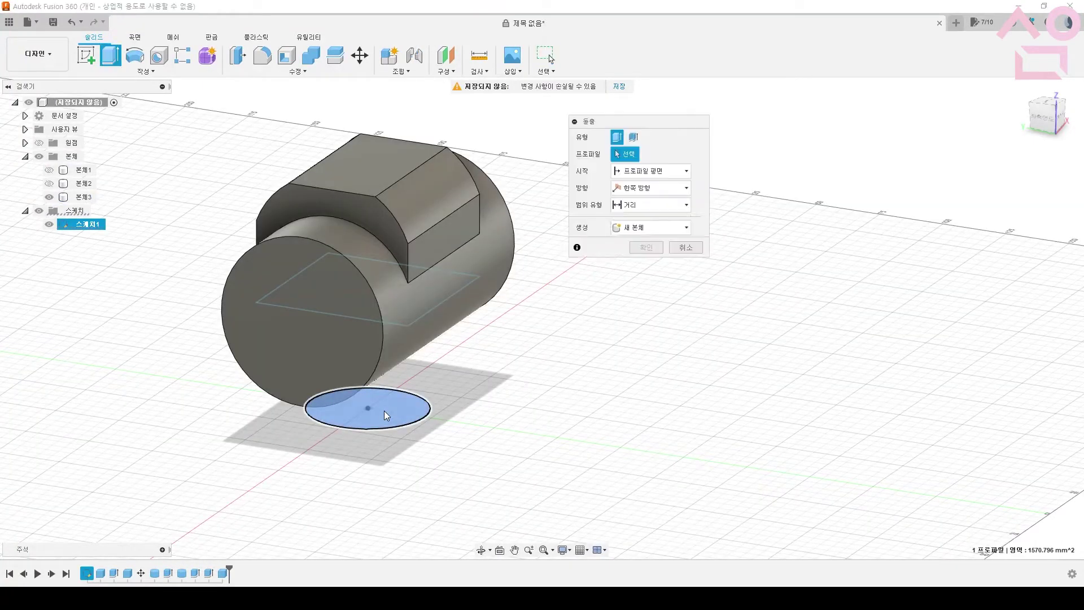
{"action": "left_click", "coordinate": [655, 205]}
{"action": "left_click", "coordinate": [652, 234]}
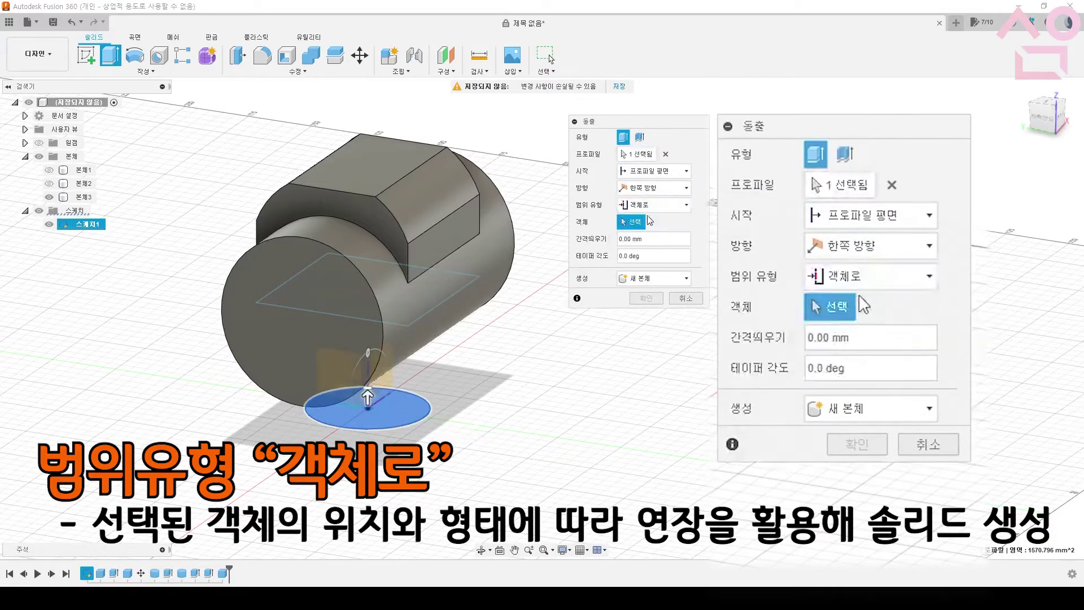
{"action": "left_click", "coordinate": [374, 176]}
{"action": "middle_click_drag", "start_coordinate": [564, 320], "coordinate": [471, 311], "text": "shift"}
{"action": "middle_click_drag", "start_coordinate": [513, 157], "coordinate": [384, 186], "text": "shift"}
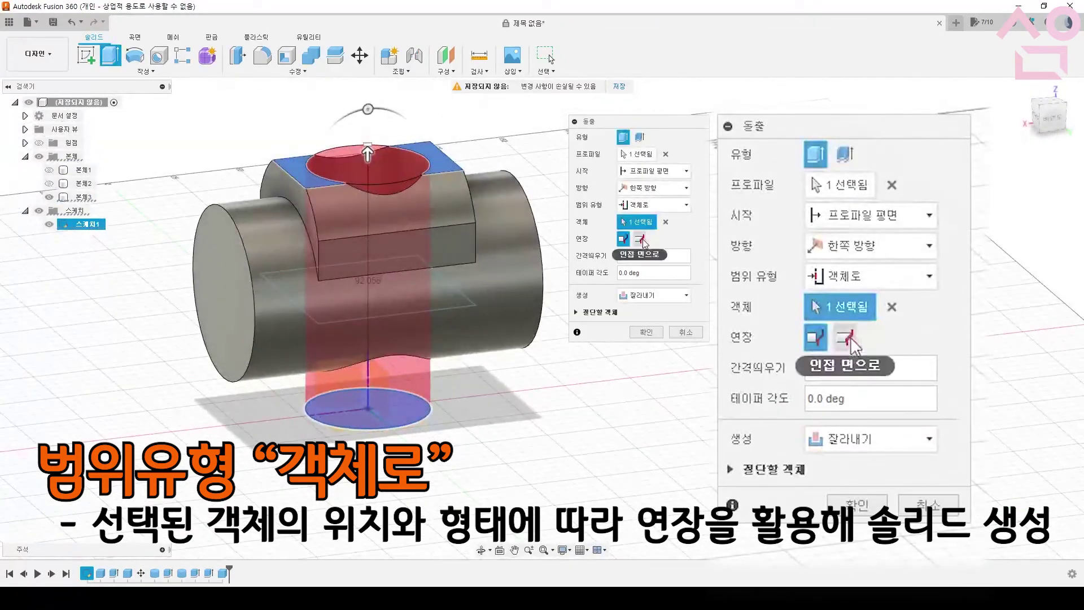
Try extending the cut to the adjacent faces, and switch the extension back to the selected face
{"action": "left_click", "coordinate": [642, 239]}
{"action": "middle_click_drag", "start_coordinate": [564, 226], "coordinate": [351, 201], "text": "shift"}
{"action": "left_click", "coordinate": [623, 243]}
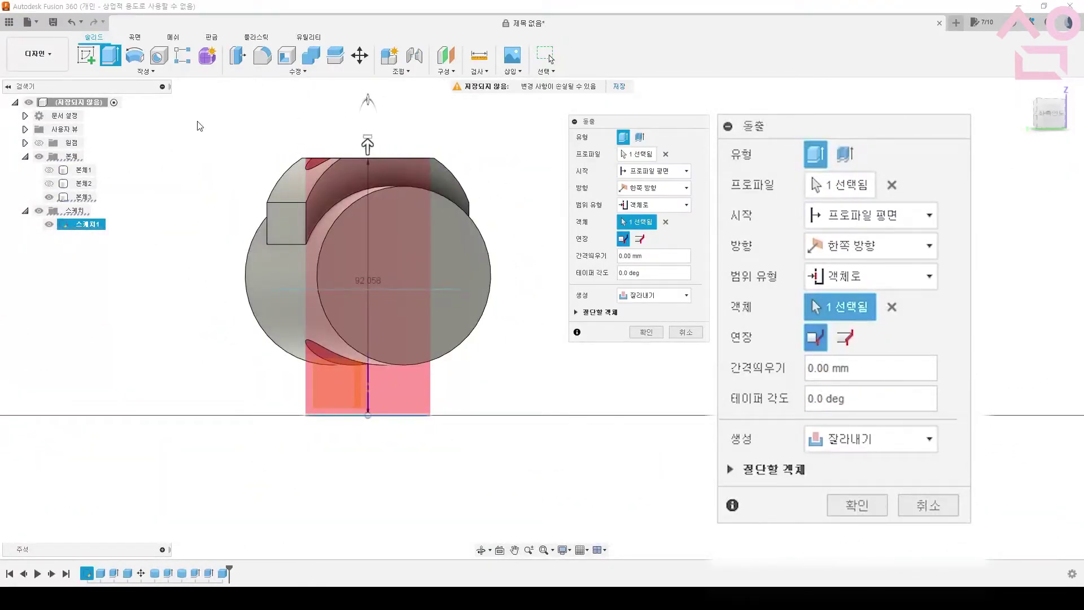
{"action": "mouse_move", "coordinate": [505, 171]}
{"action": "middle_mouse_down", "text": "shift"}
{"action": "mouse_move", "coordinate": [477, 162]}
{"action": "mouse_move", "coordinate": [496, 164]}
{"action": "middle_mouse_up", "text": "shift"}
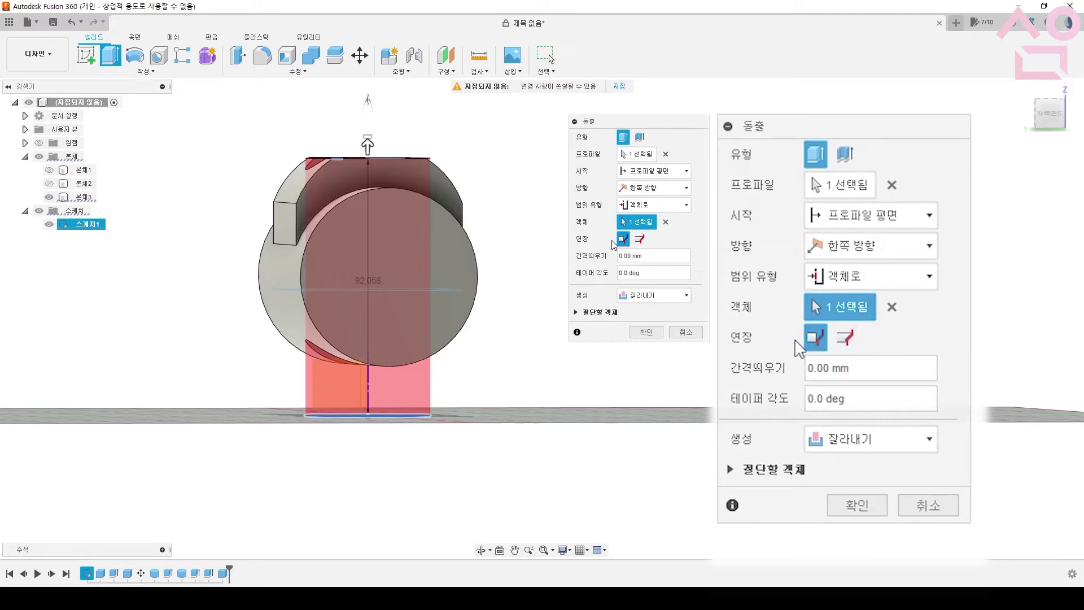
{"action": "middle_click_drag", "start_coordinate": [462, 190], "coordinate": [469, 219], "text": "shift"}
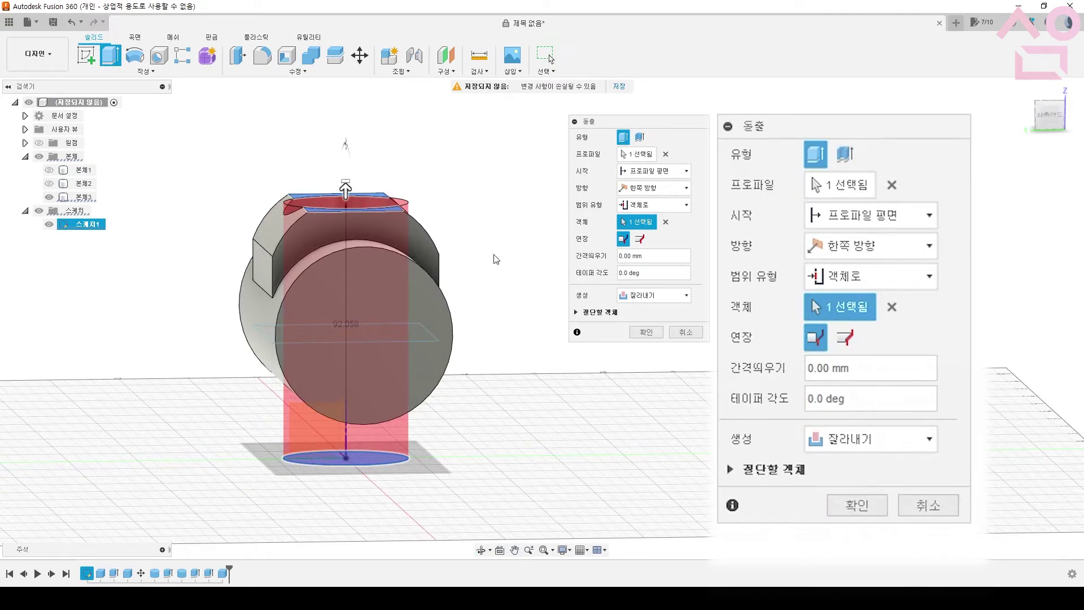
Try the whole body as the cut's target, clear it, and pick the block's flat top face again
{"action": "left_click", "coordinate": [640, 238]}
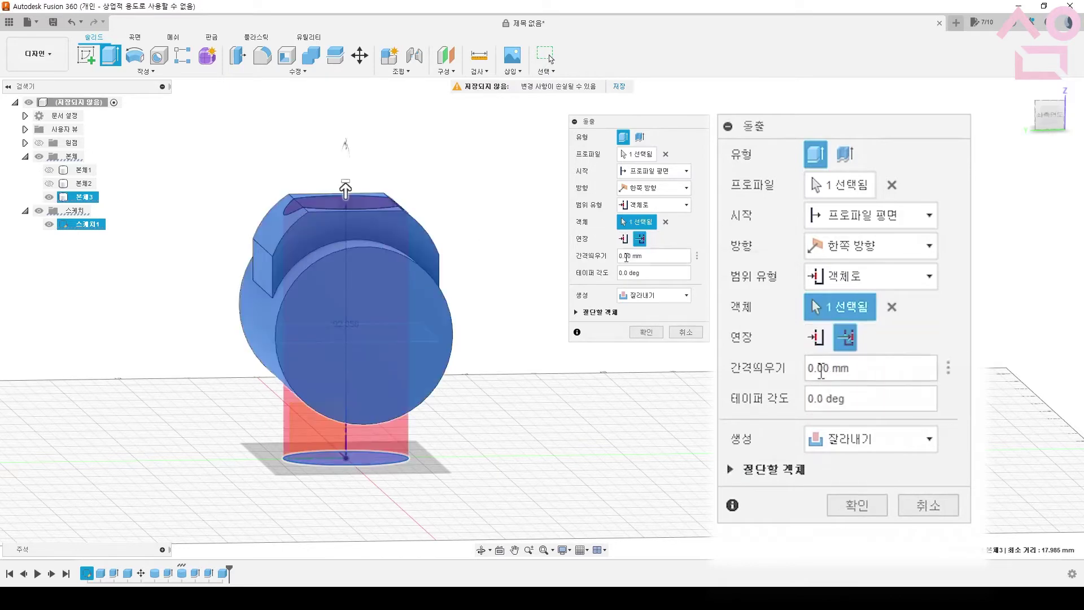
{"action": "left_click", "coordinate": [665, 222]}
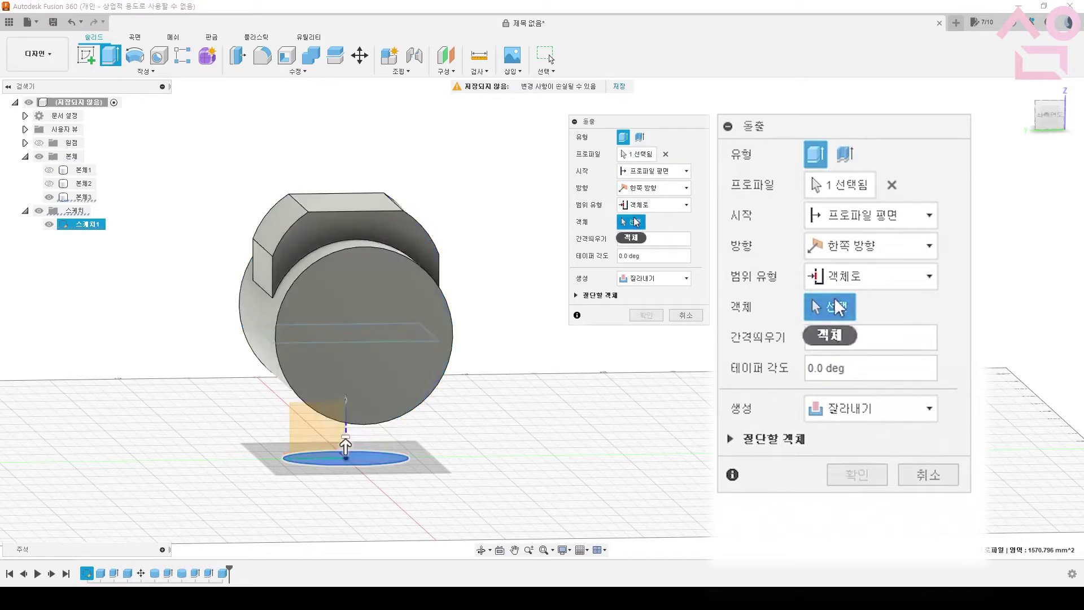
{"action": "left_click", "coordinate": [355, 204]}
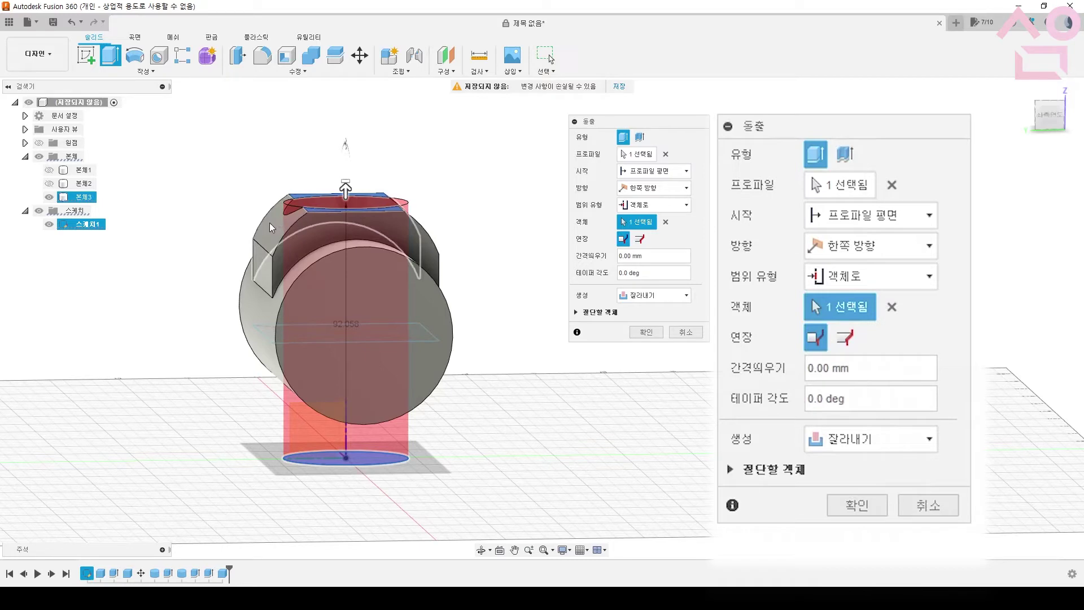
Change the cut's target to the block's curved side face and extend it to the adjacent faces
{"action": "left_click", "coordinate": [297, 199]}
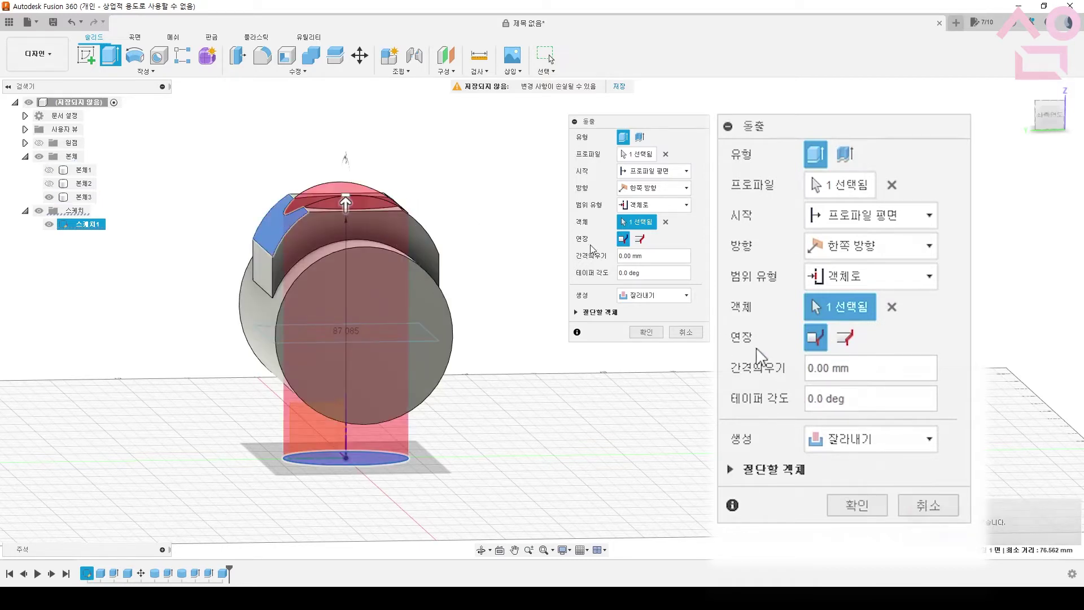
{"action": "middle_click_drag", "start_coordinate": [307, 174], "coordinate": [452, 177], "text": "shift"}
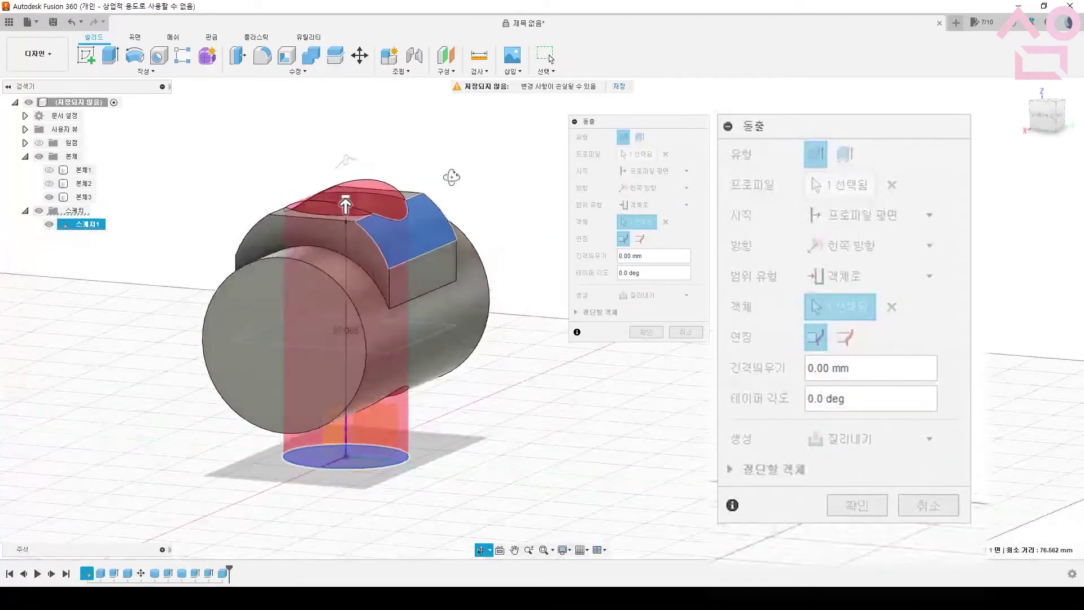
{"action": "left_click", "coordinate": [640, 239]}
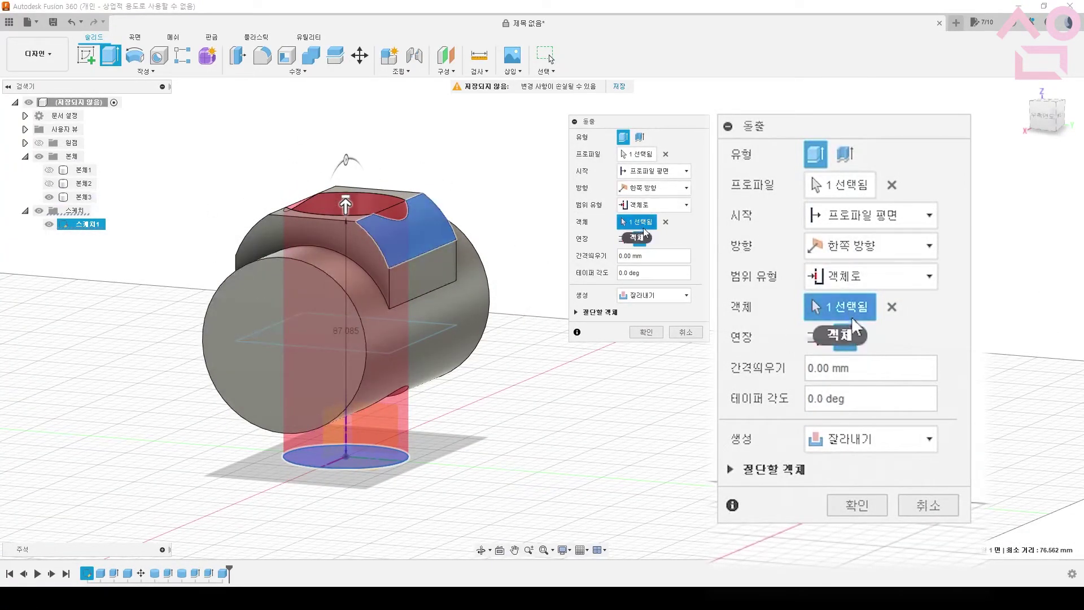
Switch the cut's extension from the adjacent faces back to the selected curved side face
{"action": "left_click", "coordinate": [624, 239]}
{"action": "middle_click_drag", "start_coordinate": [429, 217], "coordinate": [525, 222], "text": "shift"}
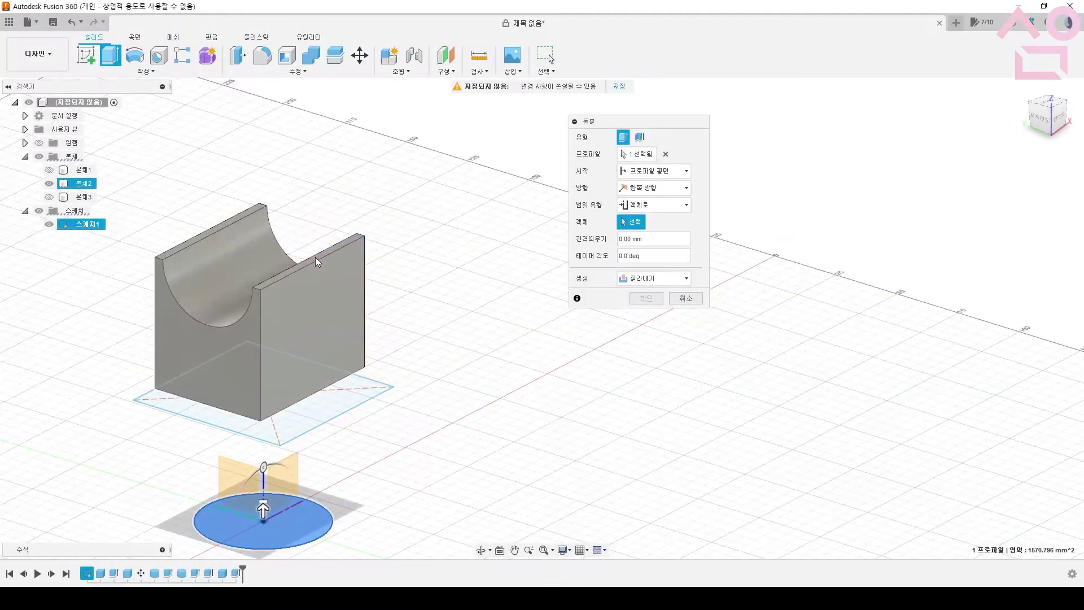
Try to cut from the circle up to the whole of 본체2, and switch the target to its concave groove face
{"action": "left_click", "coordinate": [315, 256]}
{"action": "middle_click_drag", "start_coordinate": [559, 249], "coordinate": [354, 220], "text": "shift"}
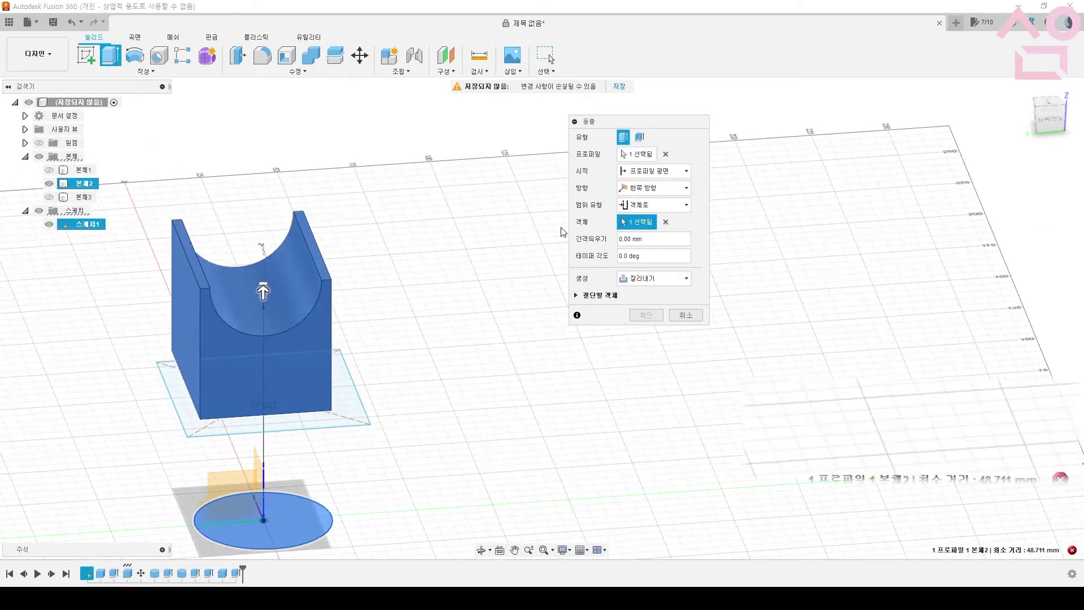
{"action": "left_click", "coordinate": [666, 222]}
{"action": "left_click", "coordinate": [283, 285]}
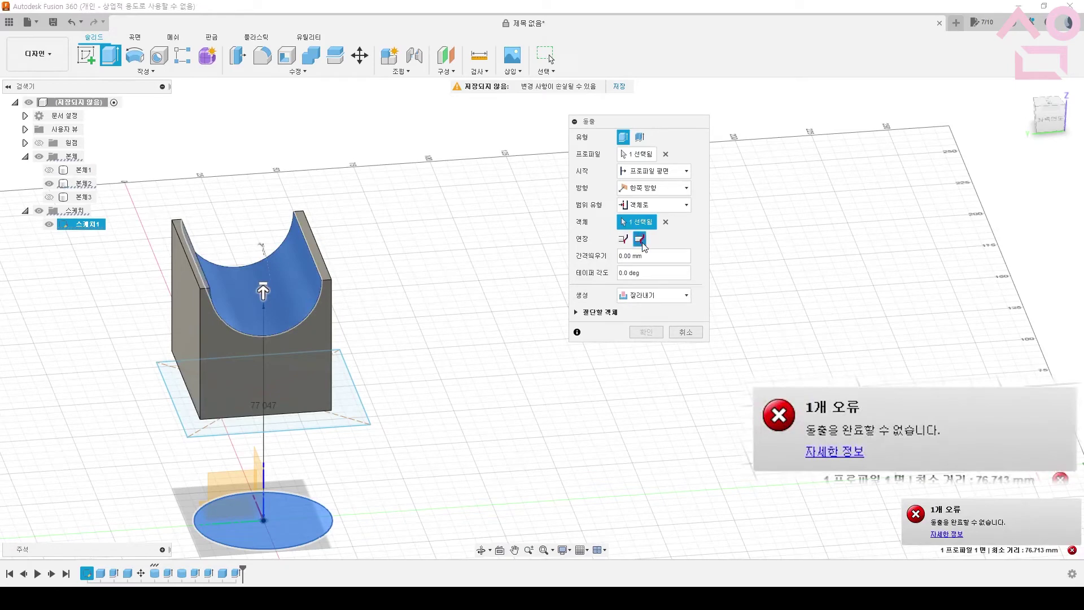
{"action": "left_click", "coordinate": [700, 334]}
Show 본체3 instead of 본체2 and extrude the circle up to that whole body
{"action": "left_click", "coordinate": [49, 183]}
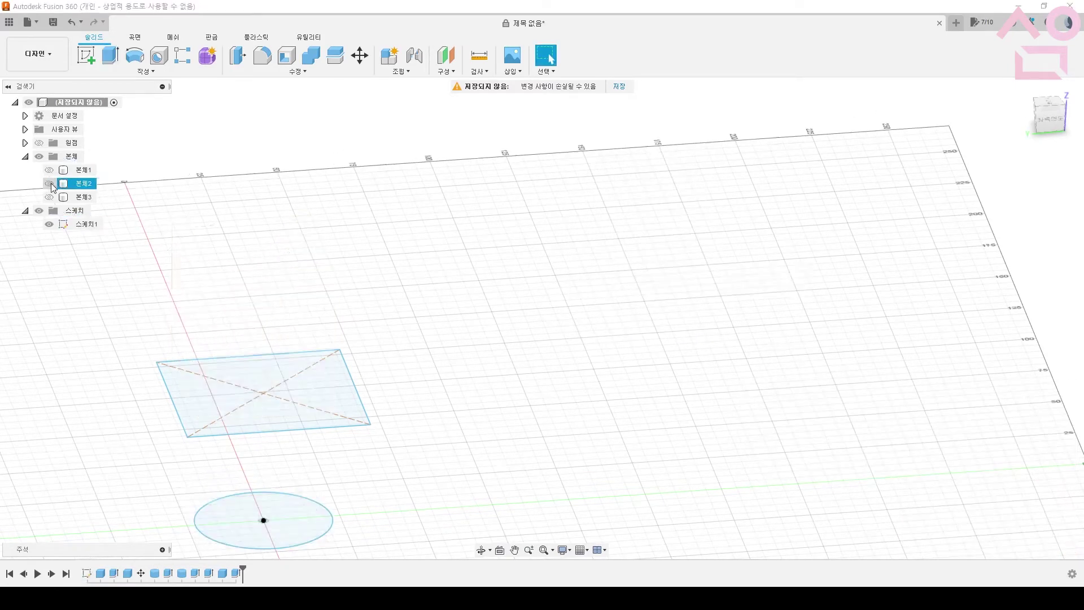
{"action": "left_click", "coordinate": [49, 196]}
{"action": "key", "text": "e"}
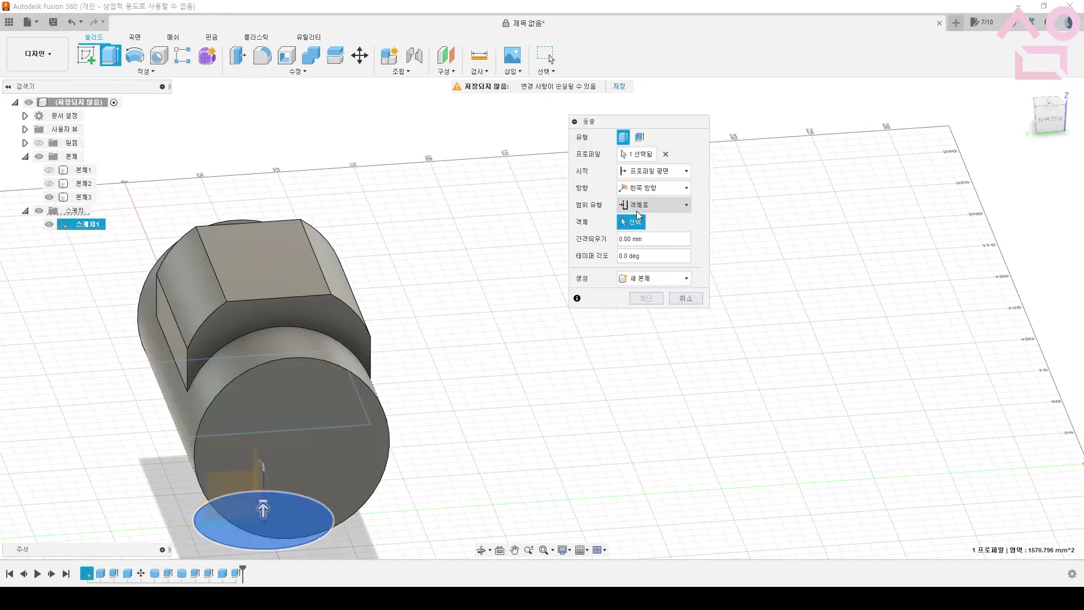
{"action": "left_click", "coordinate": [365, 383]}
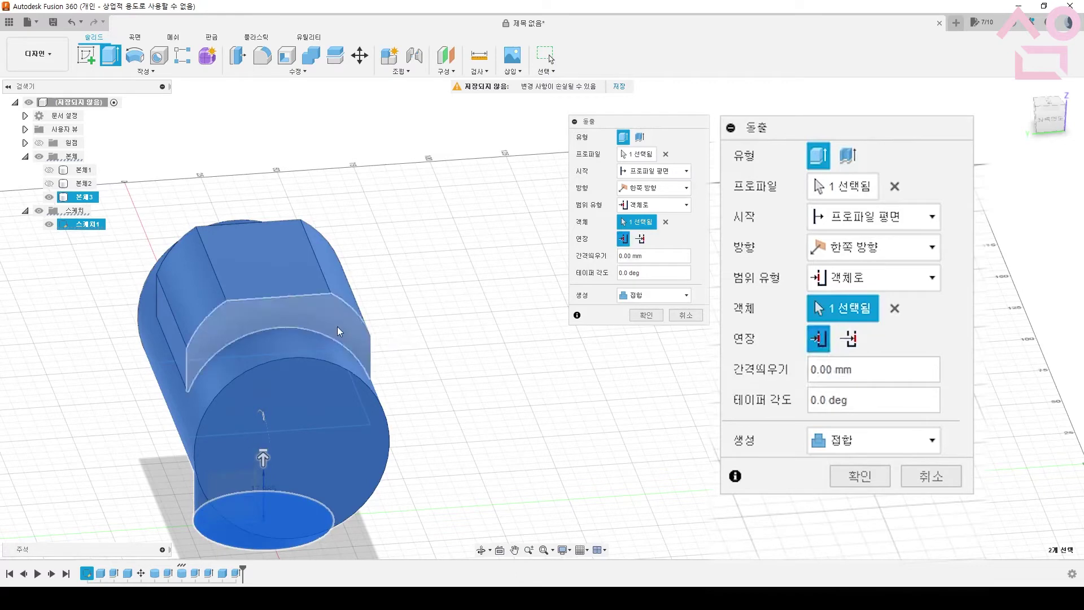
{"action": "middle_click_drag", "start_coordinate": [305, 312], "coordinate": [396, 226], "text": "shift"}
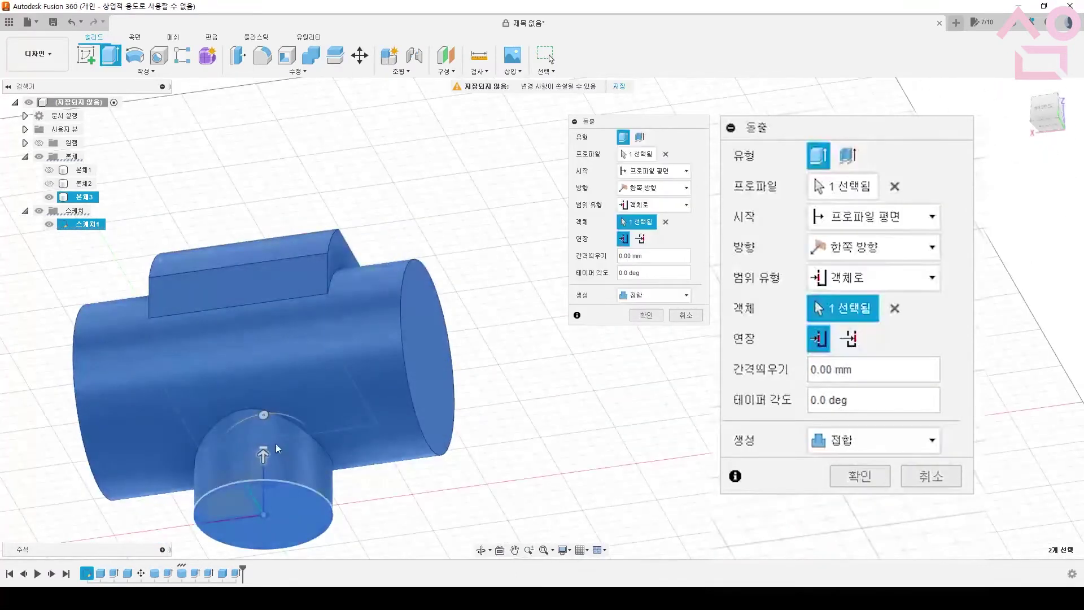
Extend the extrusion through the body, compare it with stopping at the body, and return to the through option
{"action": "left_click", "coordinate": [640, 239]}
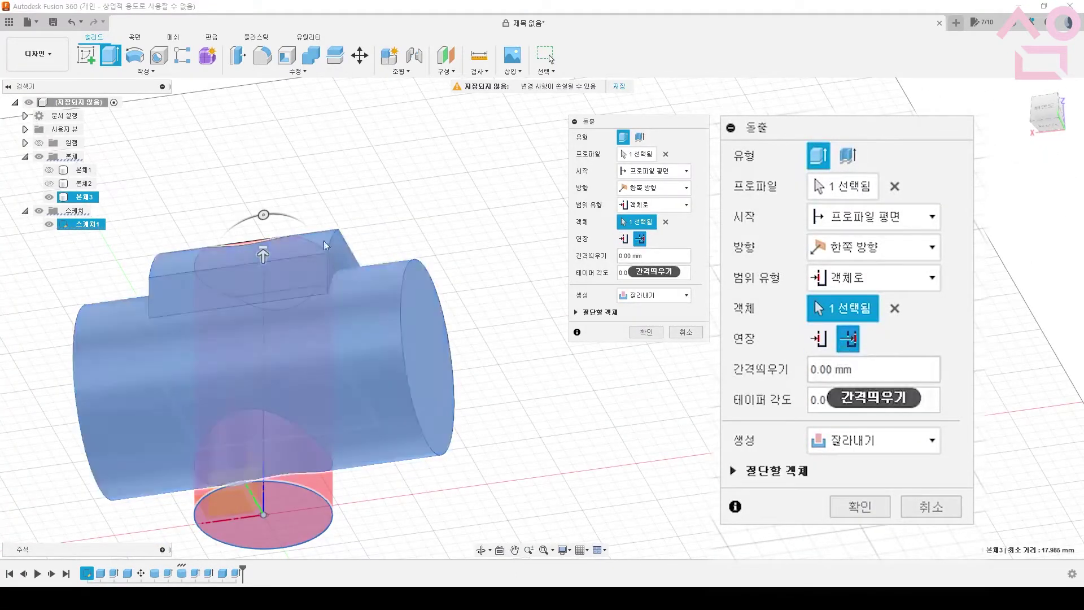
{"action": "middle_click_drag", "start_coordinate": [428, 177], "coordinate": [469, 196]}
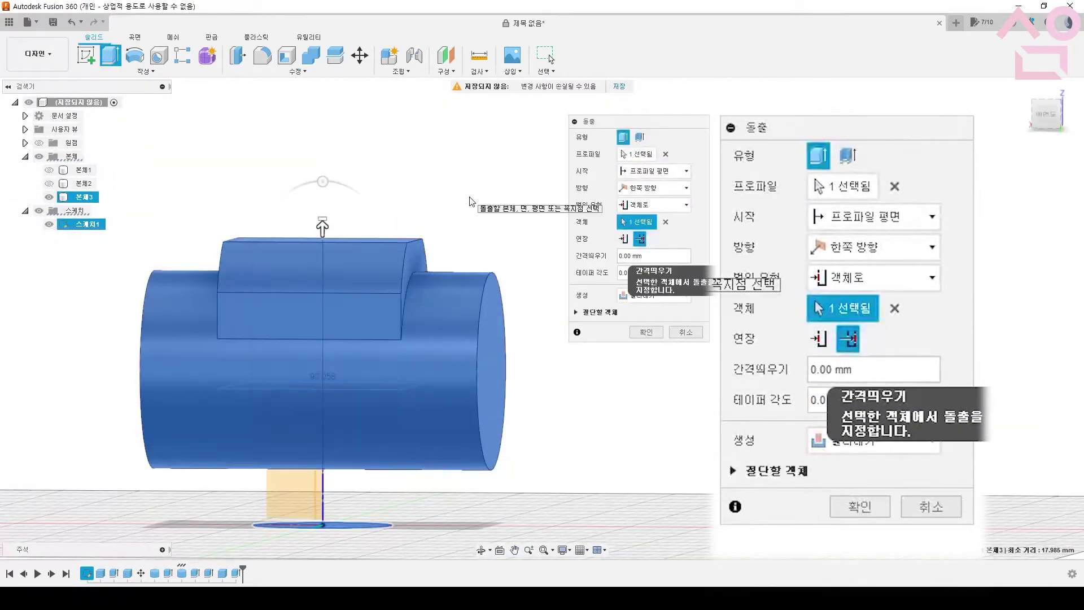
{"action": "left_click", "coordinate": [623, 240]}
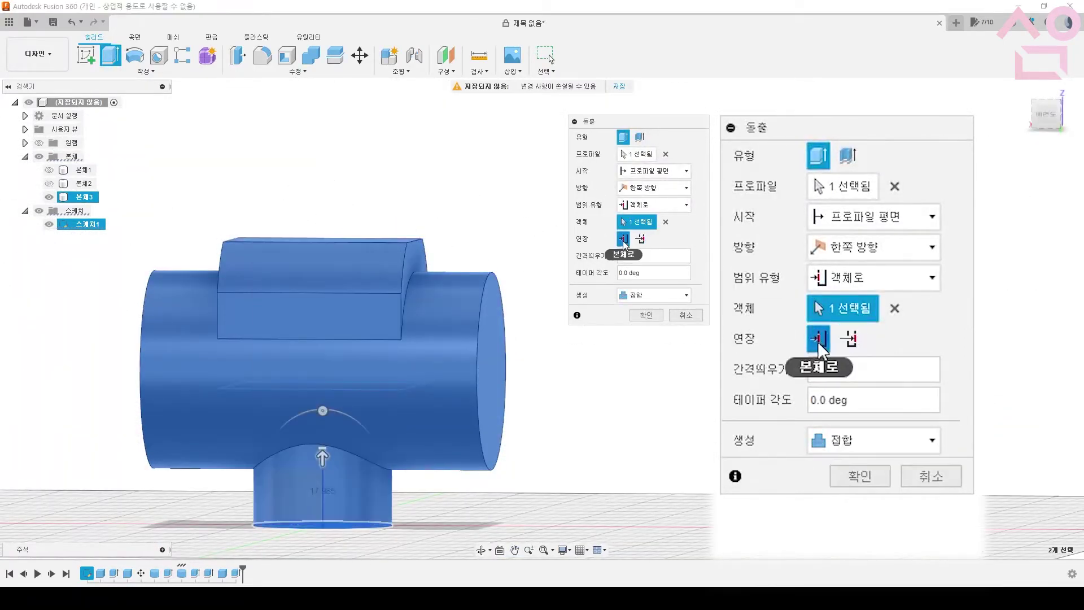
{"action": "left_click", "coordinate": [640, 239]}
{"action": "middle_click_drag", "start_coordinate": [497, 200], "coordinate": [467, 211], "text": "shift"}
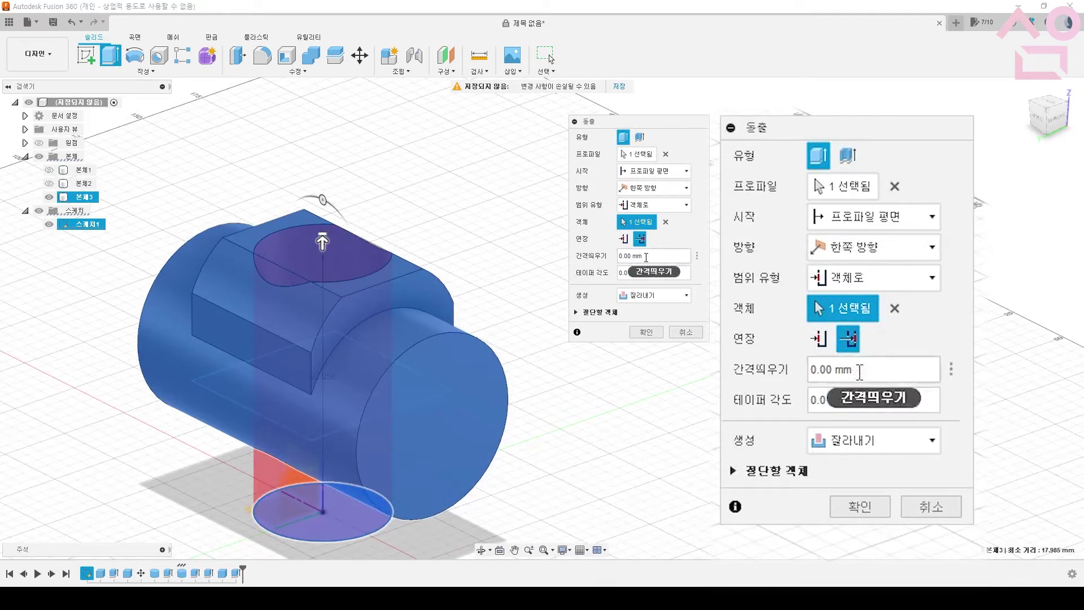
Try an end offset of 10 mm, set it to 20 mm, and start the cut at a 50 mm offset from the profile plane
{"action": "left_click_drag", "start_coordinate": [645, 255], "coordinate": [579, 259]}
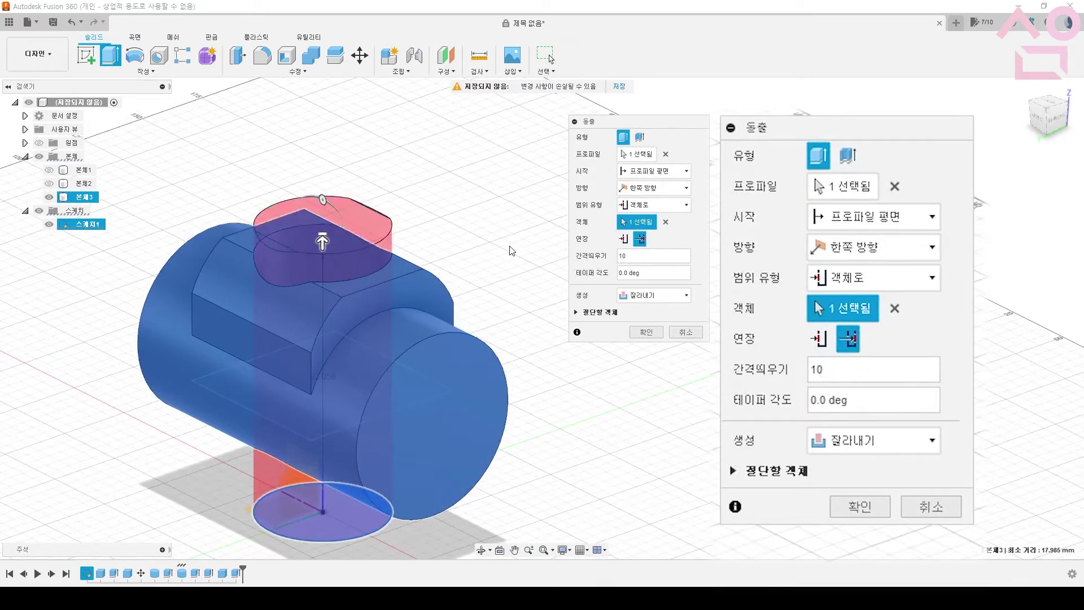
{"action": "left_click_drag", "start_coordinate": [636, 254], "coordinate": [528, 257]}
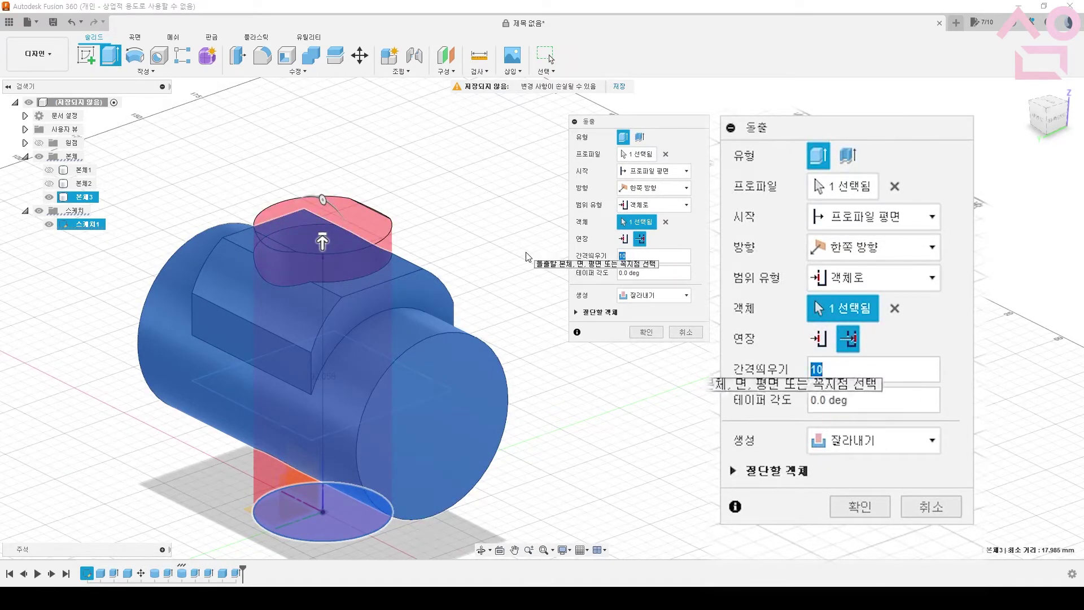
{"action": "left_click", "coordinate": [655, 170]}
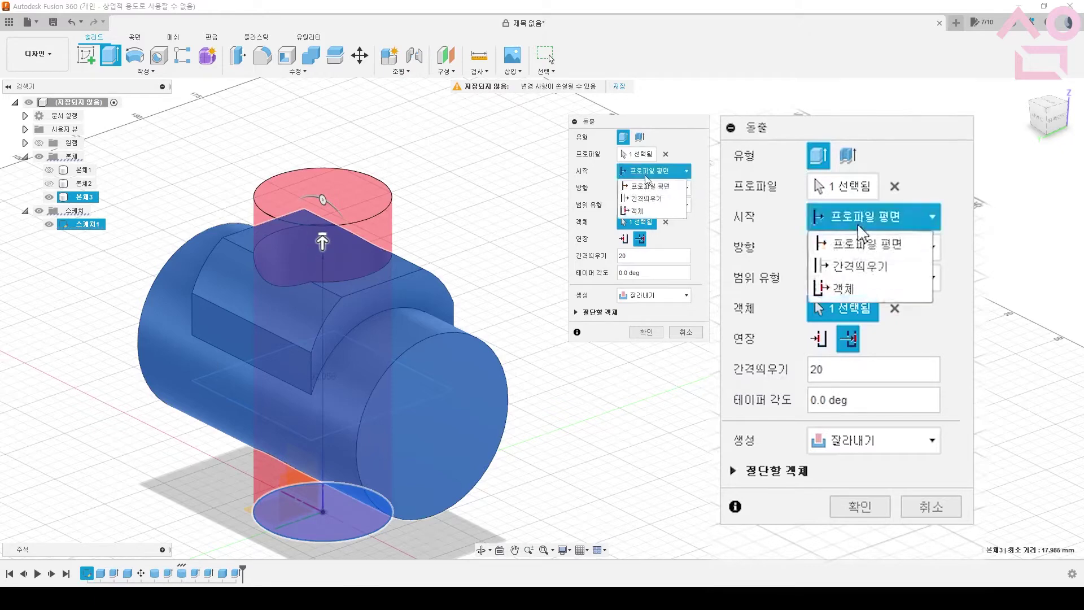
{"action": "left_click", "coordinate": [666, 198]}
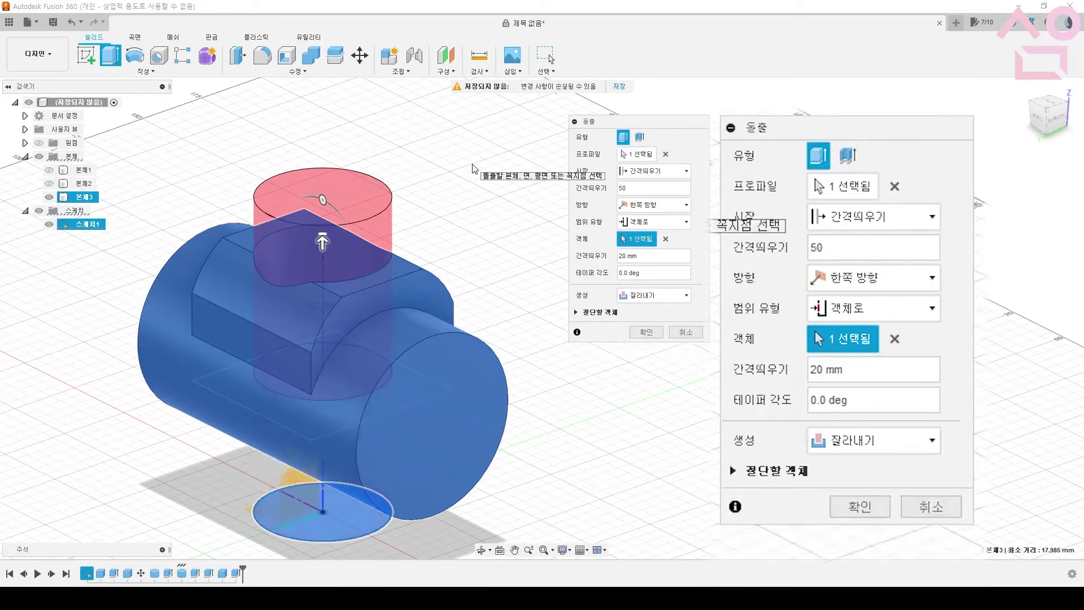
Change the cut's target to the upper block's curved side face with a 10 mm offset
{"action": "left_click", "coordinate": [266, 283]}
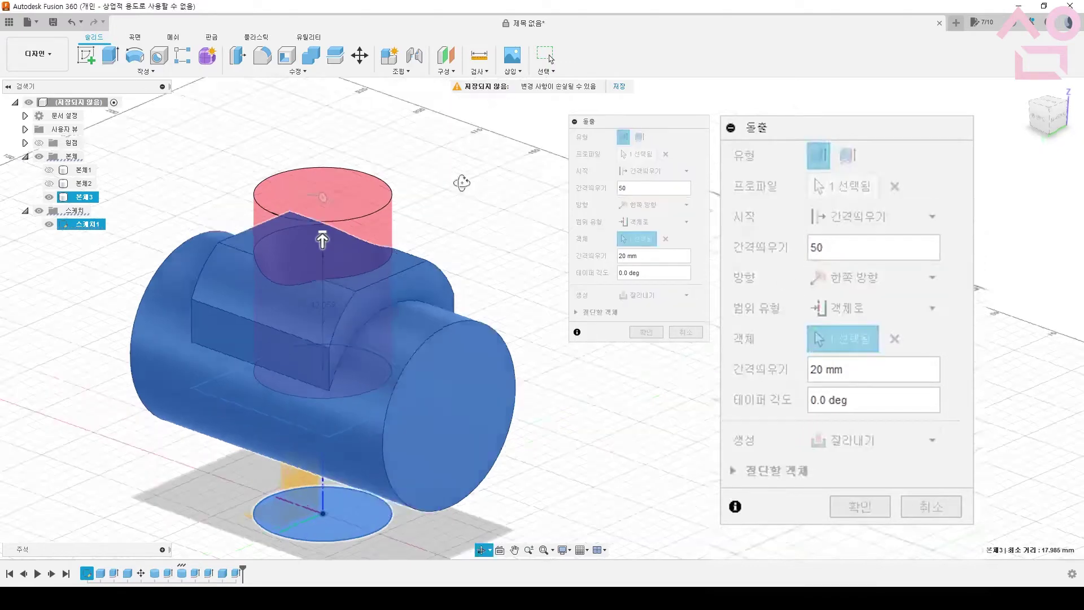
{"action": "left_click", "coordinate": [281, 297]}
{"action": "middle_click_drag", "start_coordinate": [282, 296], "coordinate": [431, 230], "text": "shift"}
{"action": "left_click_drag", "start_coordinate": [645, 273], "coordinate": [622, 274]}
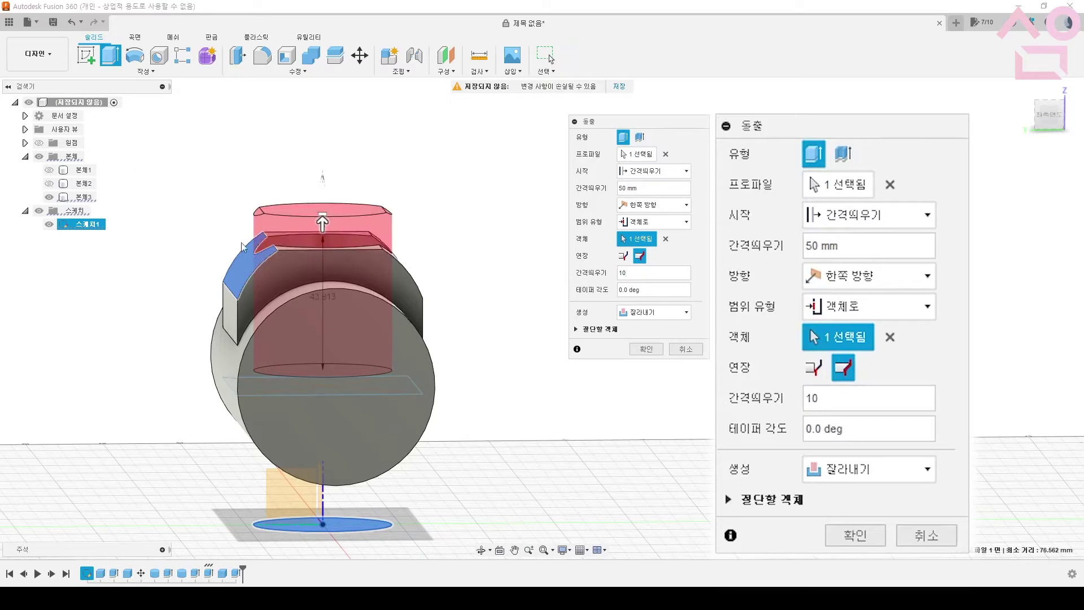
Switch the cut's extension to the selected face and try end offsets of -1 and 10 mm
{"action": "left_click", "coordinate": [814, 367]}
{"action": "left_click_drag", "start_coordinate": [646, 275], "coordinate": [556, 277]}
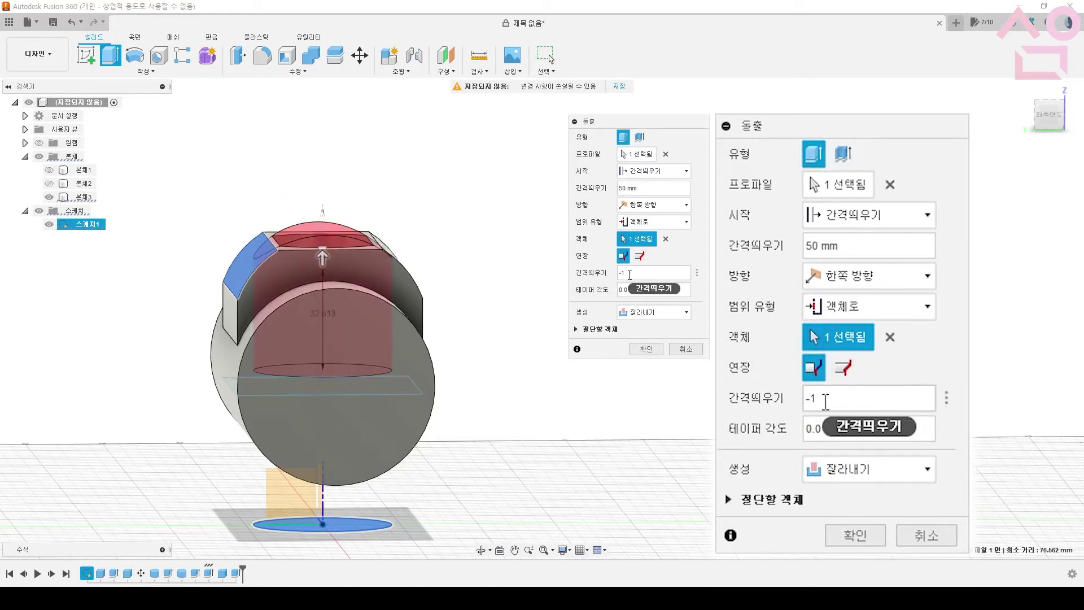
{"action": "left_click_drag", "start_coordinate": [627, 273], "coordinate": [524, 276]}
{"action": "key", "text": "BackSpace"}
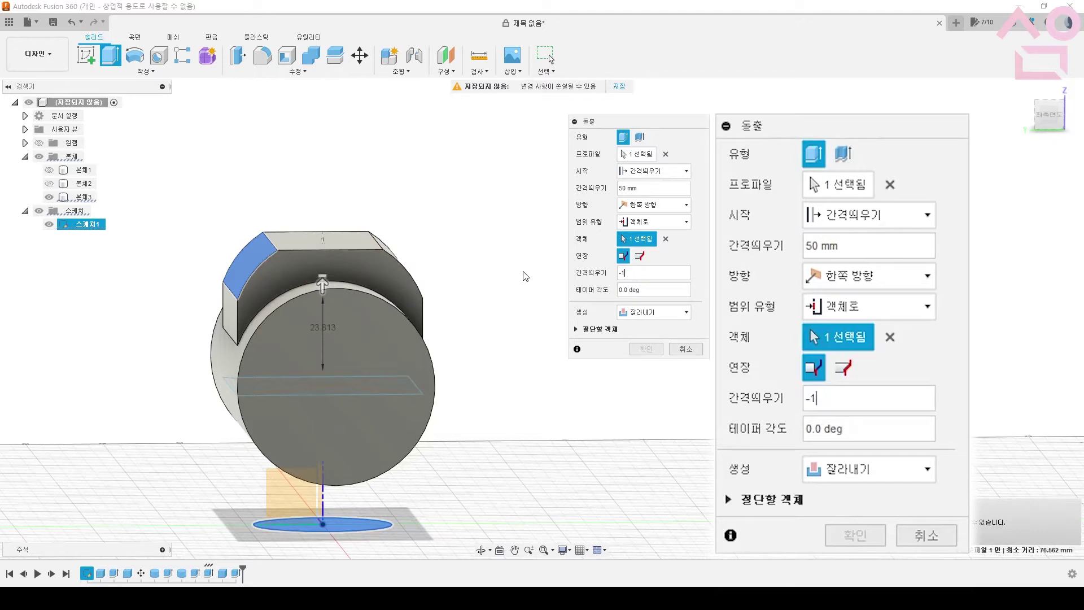
Taper the cut outward at 65 degrees
{"action": "middle_click_drag", "start_coordinate": [522, 216], "coordinate": [412, 231], "text": "shift"}
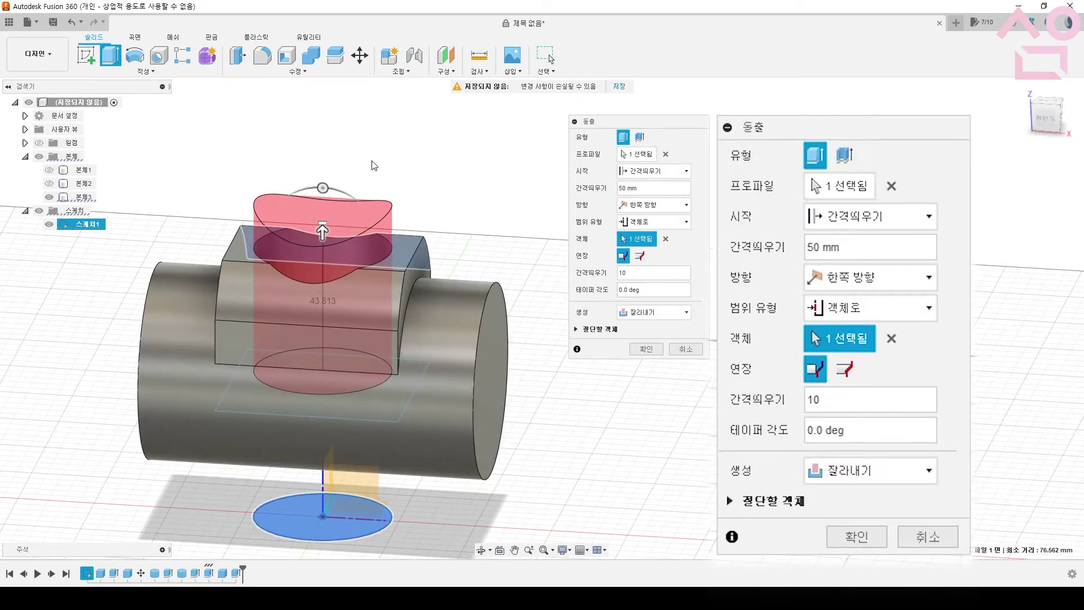
{"action": "middle_click_drag", "start_coordinate": [474, 169], "coordinate": [438, 165], "text": "shift"}
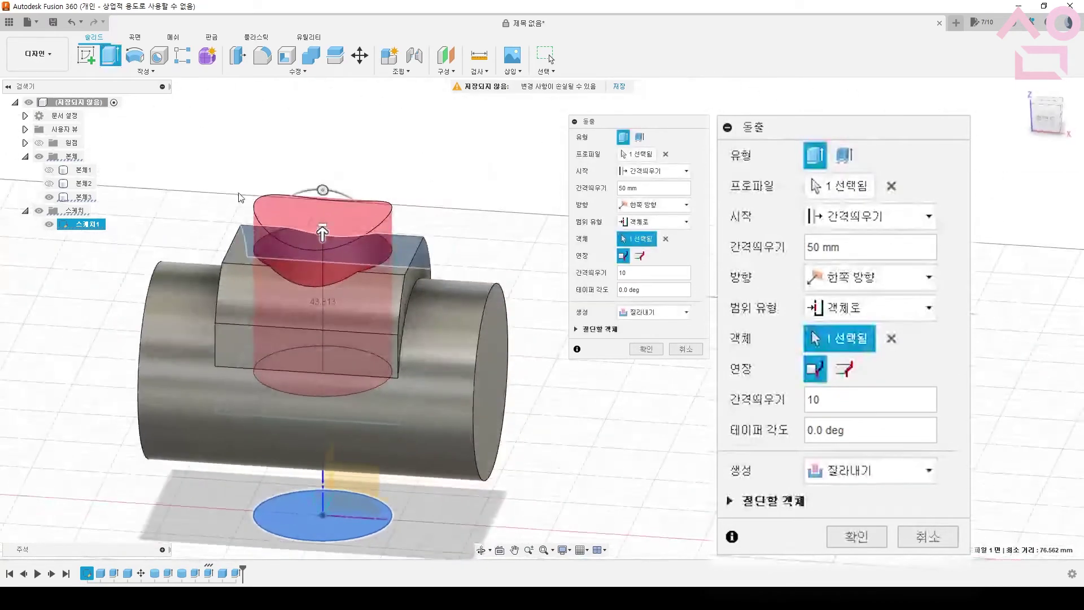
{"action": "middle_click_drag", "start_coordinate": [332, 193], "coordinate": [327, 236], "text": "shift"}
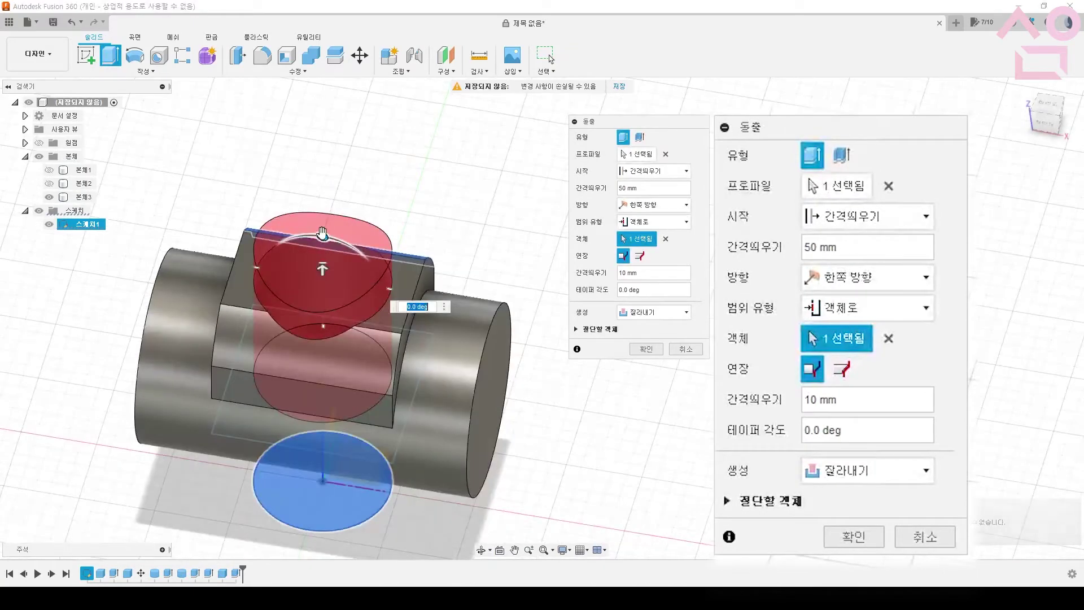
{"action": "left_click_drag", "start_coordinate": [323, 234], "coordinate": [215, 227]}
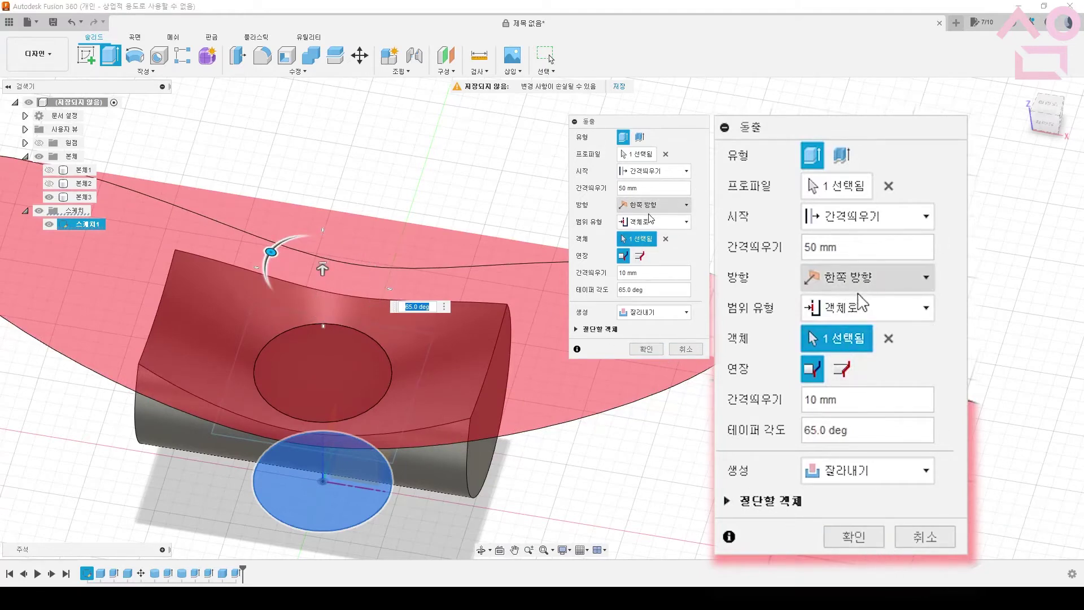
Set the cut's extent type to All (모두)
{"action": "left_click", "coordinate": [651, 221]}
{"action": "left_click", "coordinate": [649, 261]}
{"action": "middle_click_drag", "start_coordinate": [492, 251], "coordinate": [512, 204], "text": "shift"}
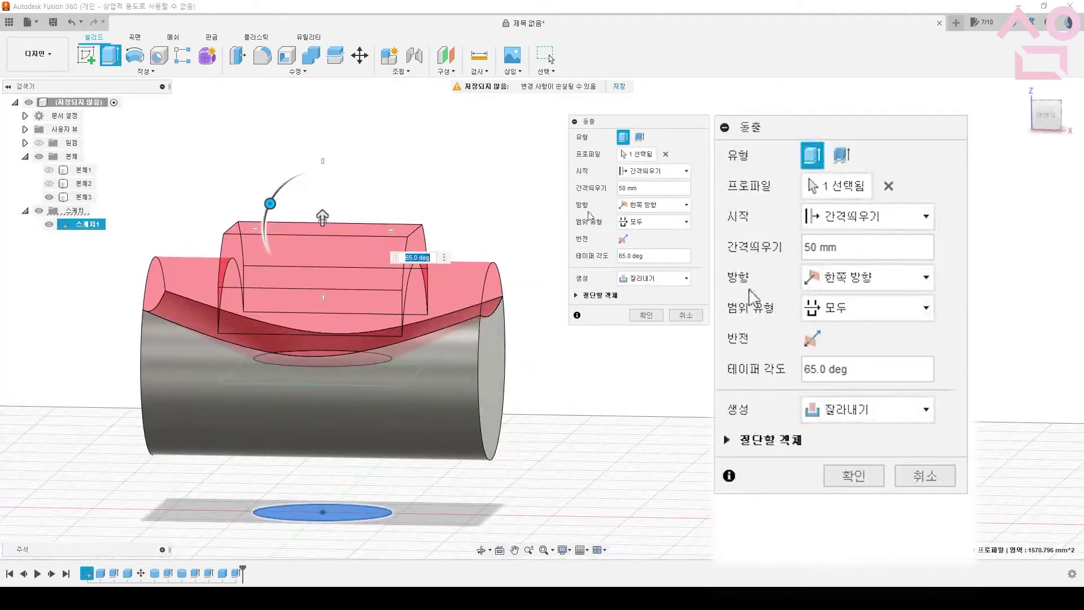
{"action": "left_click", "coordinate": [637, 222]}
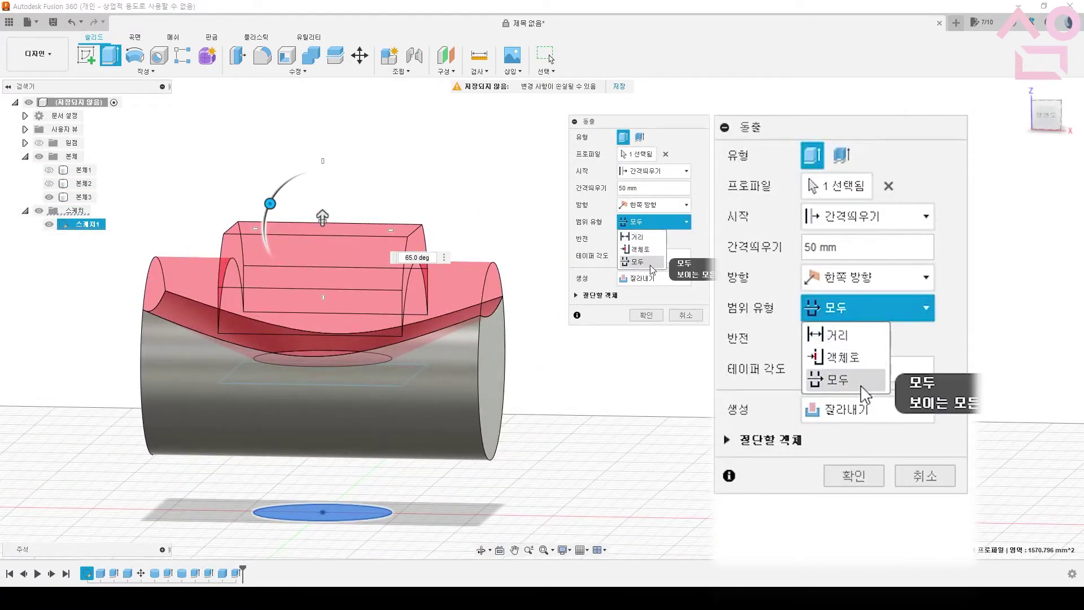
{"action": "left_click", "coordinate": [637, 262]}
Flip the 65-degree tapered cut downward and return it to the upward direction
{"action": "left_click", "coordinate": [623, 240]}
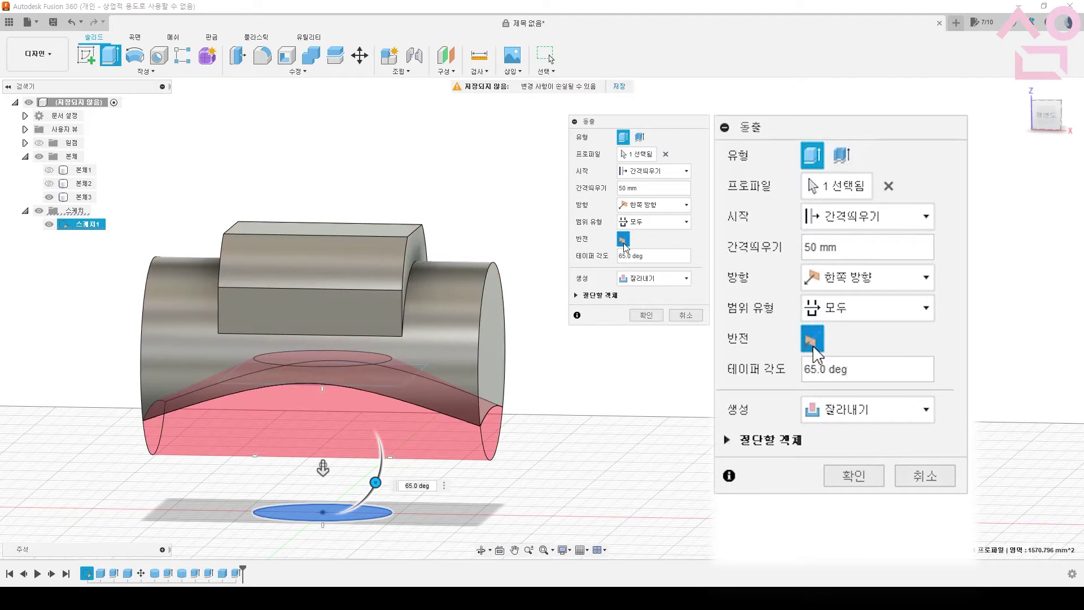
{"action": "left_click", "coordinate": [625, 247]}
{"action": "left_click", "coordinate": [625, 246]}
{"action": "left_click", "coordinate": [625, 247]}
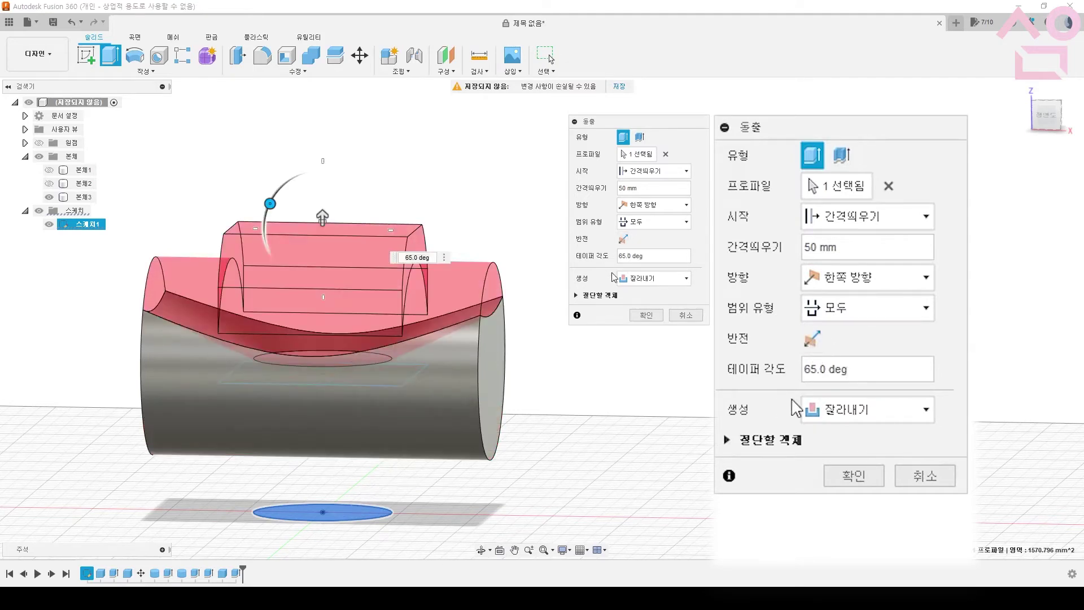
Change the cut's taper angle to -5 degrees and flip its direction downward
{"action": "left_click_drag", "start_coordinate": [276, 194], "coordinate": [327, 171]}
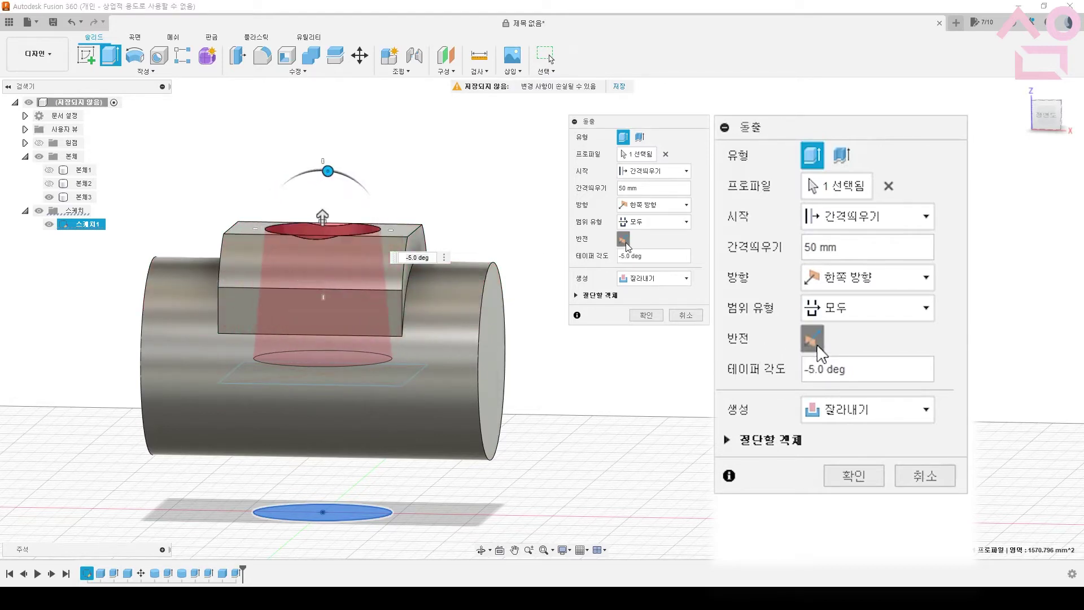
{"action": "left_click", "coordinate": [623, 240]}
{"action": "left_click", "coordinate": [624, 240]}
{"action": "left_click", "coordinate": [624, 240]}
{"action": "mouse_move", "coordinate": [450, 188]}
{"action": "middle_mouse_down"}
{"action": "mouse_move", "coordinate": [513, 138]}
{"action": "mouse_move", "coordinate": [534, 145]}
{"action": "middle_mouse_up"}
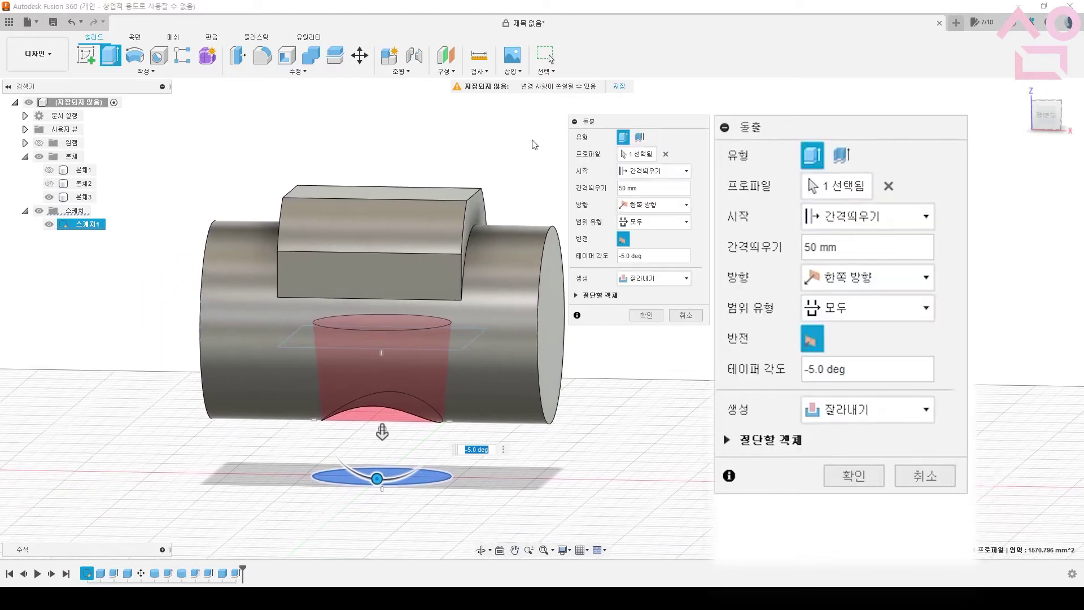
Compare both directions of the -5 degree cut, leave it pointing downward, and finish the extrusion
{"action": "left_click", "coordinate": [628, 240]}
{"action": "left_click", "coordinate": [629, 241]}
{"action": "left_click", "coordinate": [628, 241]}
{"action": "left_click", "coordinate": [628, 240]}
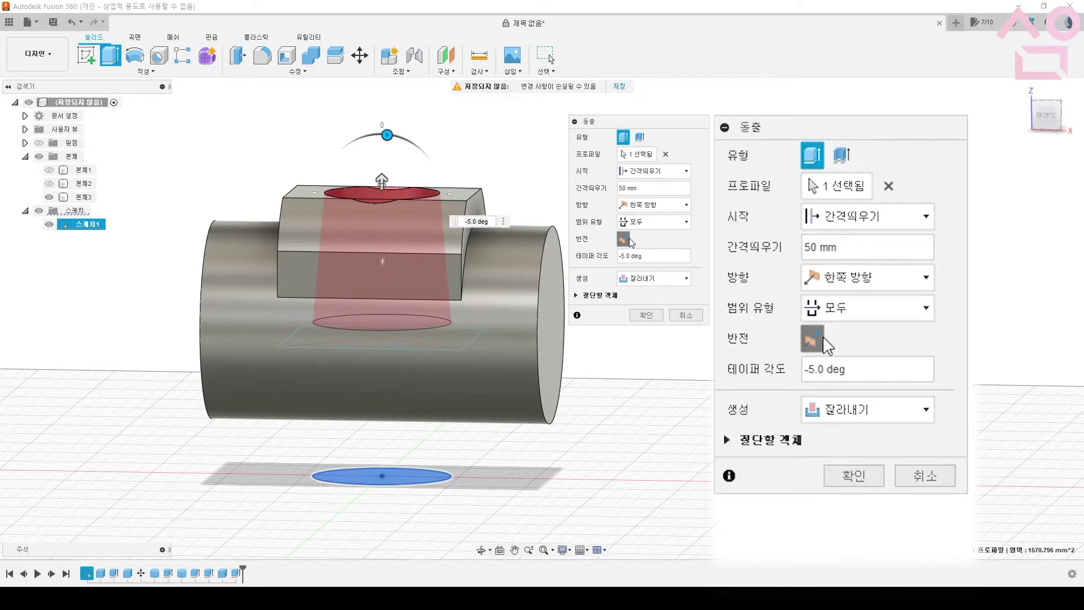
{"action": "left_click", "coordinate": [630, 240]}
{"action": "left_click", "coordinate": [644, 315]}
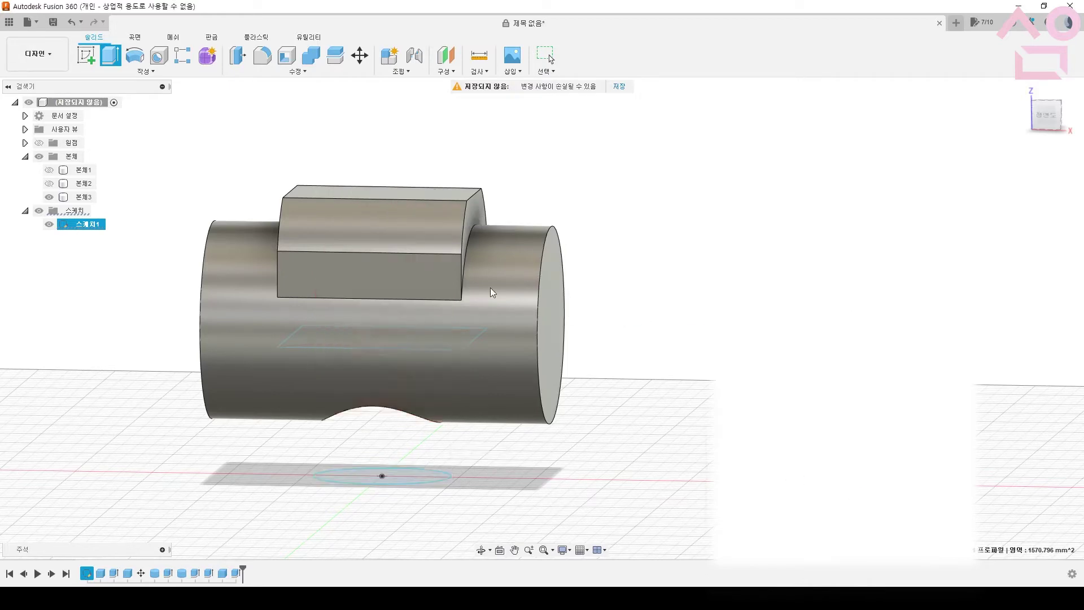
Show 본체1 and 본체2, and set up an extrusion of the circle profile with extent type All (모두), listing the objects to cut
{"action": "left_click", "coordinate": [49, 183]}
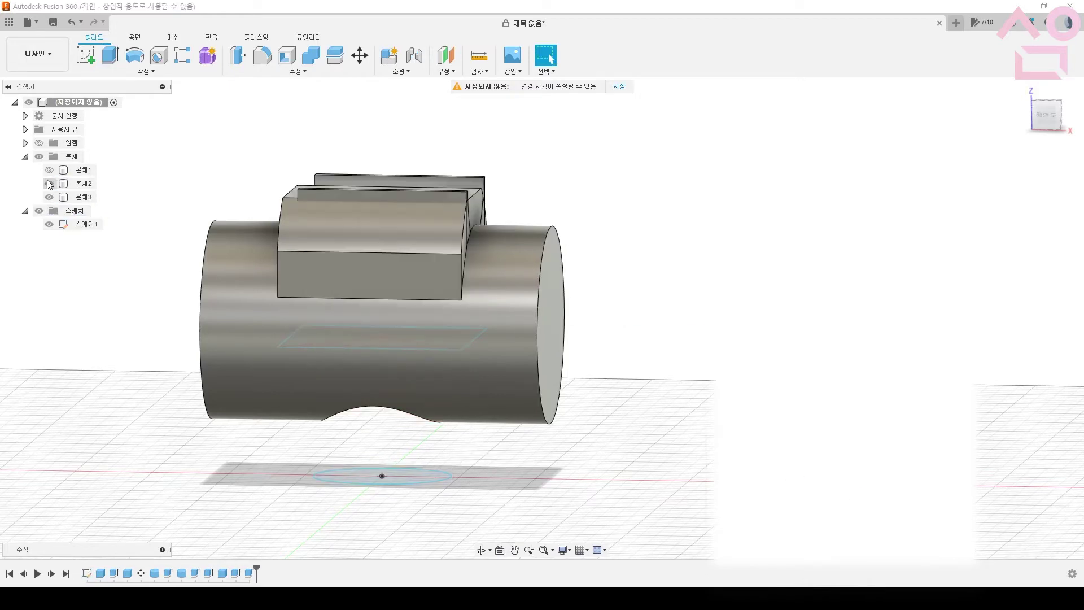
{"action": "left_click", "coordinate": [249, 573]}
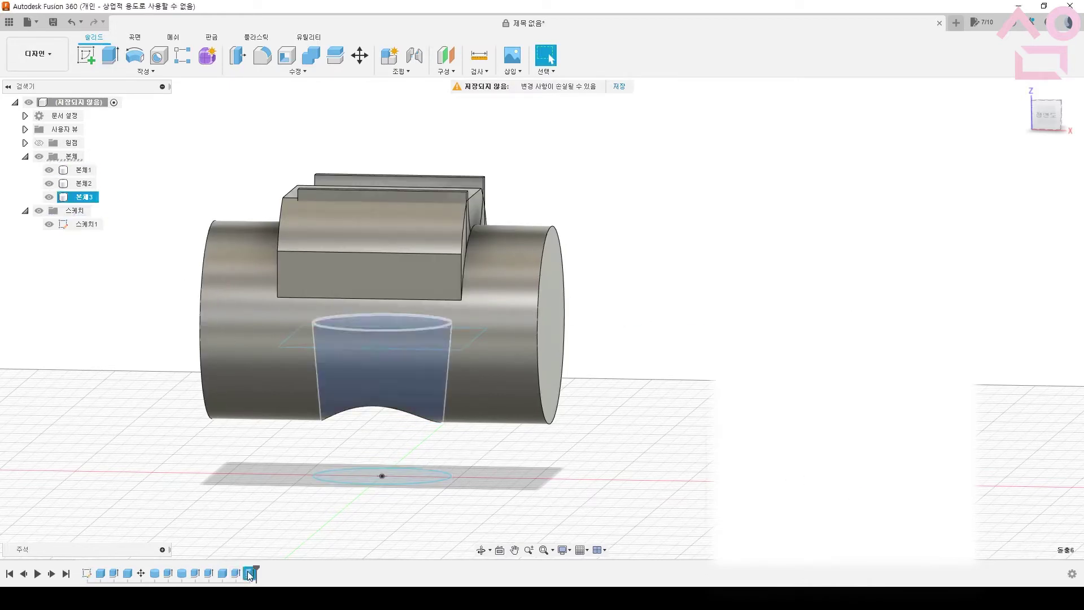
{"action": "left_click", "coordinate": [410, 479]}
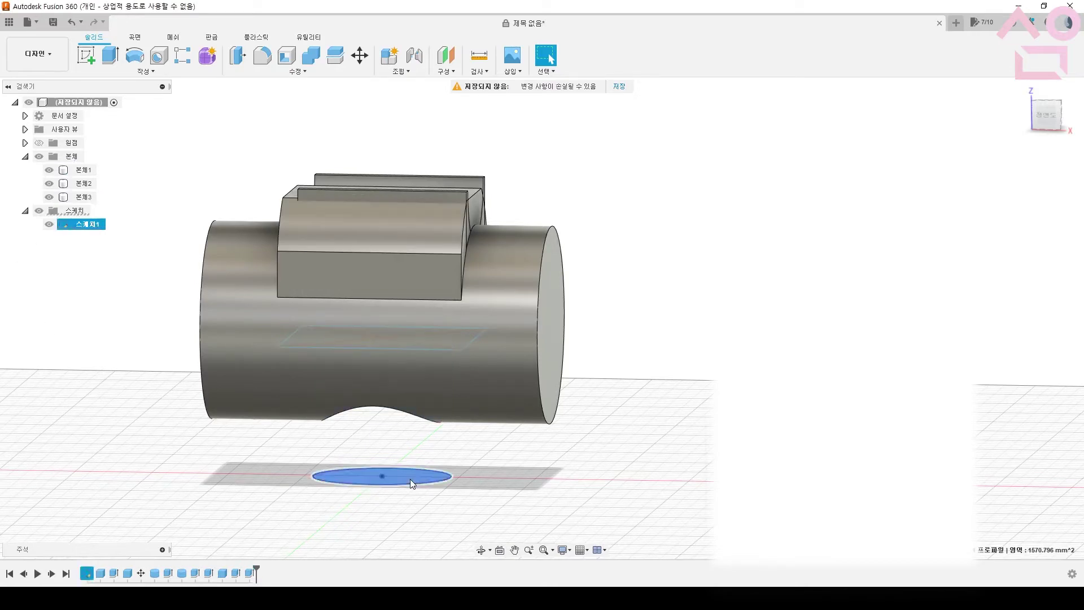
{"action": "key", "text": "e"}
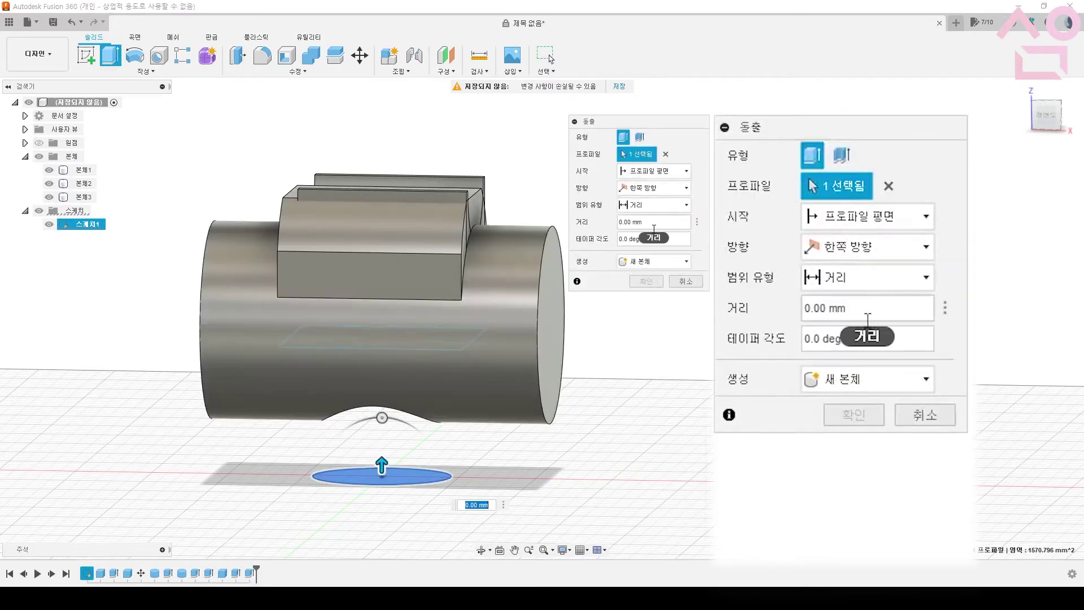
{"action": "left_click", "coordinate": [649, 205]}
{"action": "left_click", "coordinate": [635, 242]}
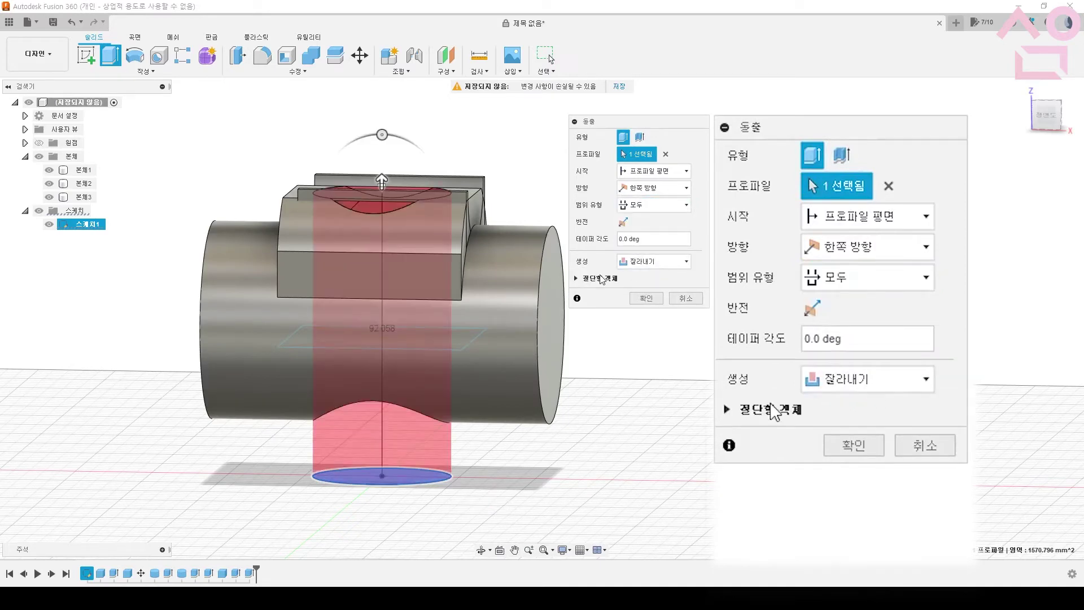
{"action": "left_click", "coordinate": [577, 279]}
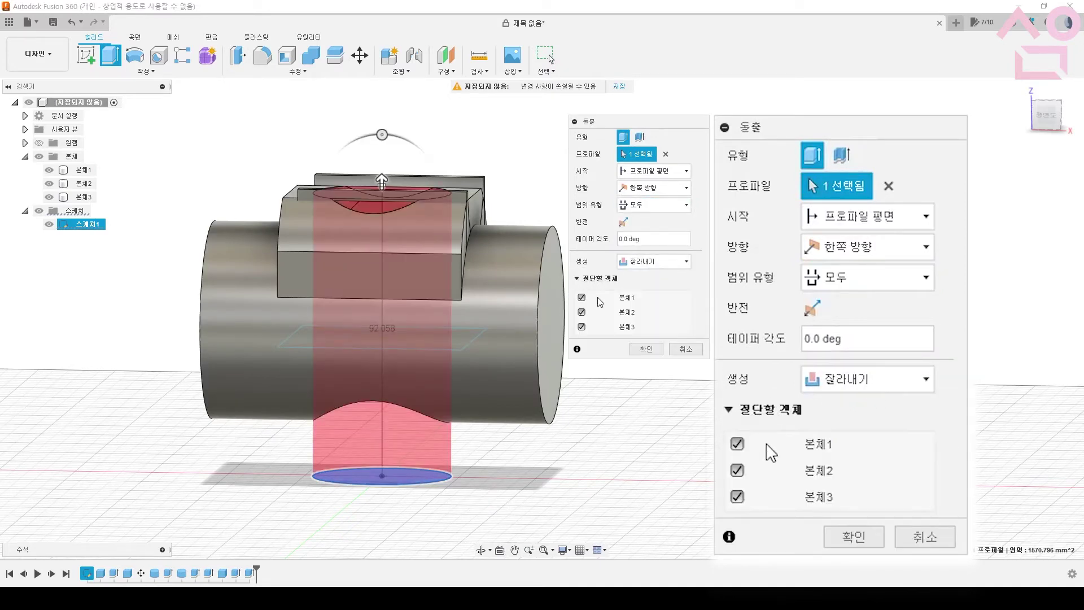
Change the circle extrusion's operation to Join (접합) and examine the preview against the bodies
{"action": "left_click", "coordinate": [627, 262]}
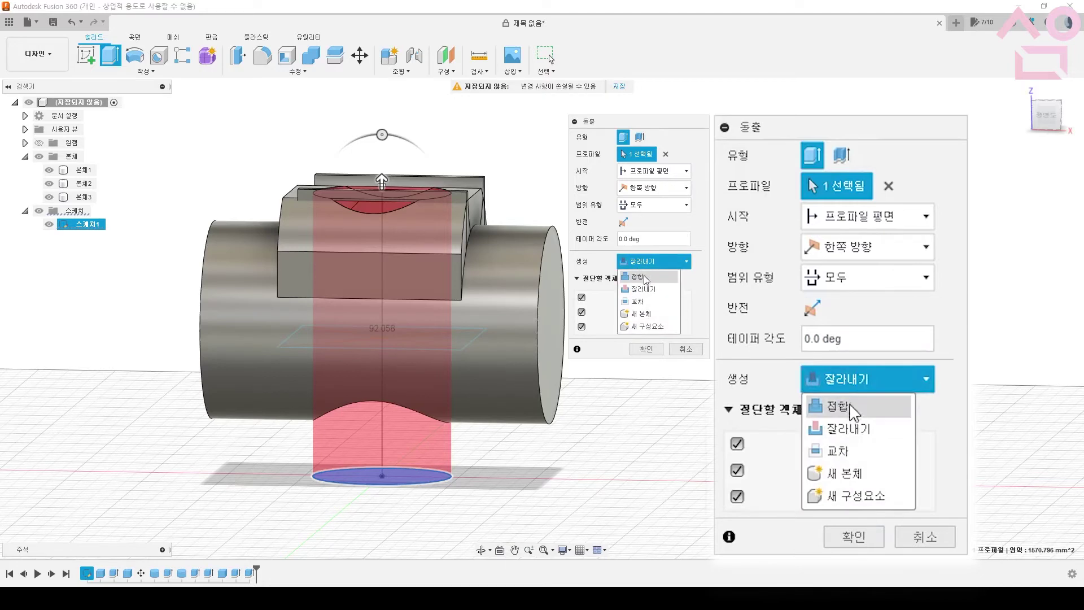
{"action": "left_click", "coordinate": [627, 271]}
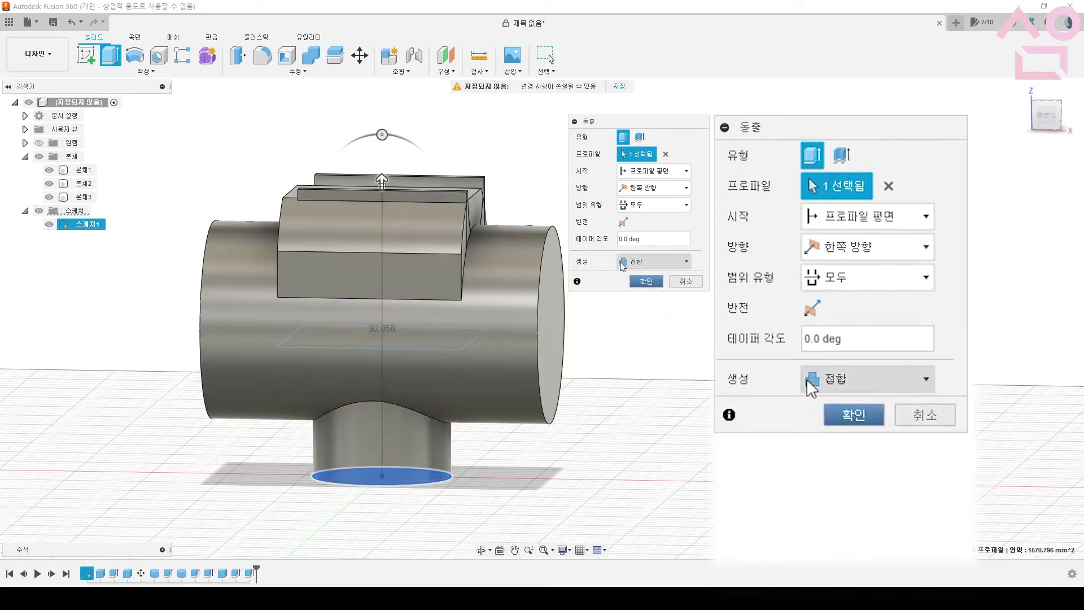
{"action": "middle_click_drag", "start_coordinate": [447, 188], "coordinate": [294, 258], "text": "shift"}
{"action": "middle_click_drag", "start_coordinate": [537, 135], "coordinate": [467, 118], "text": "shift"}
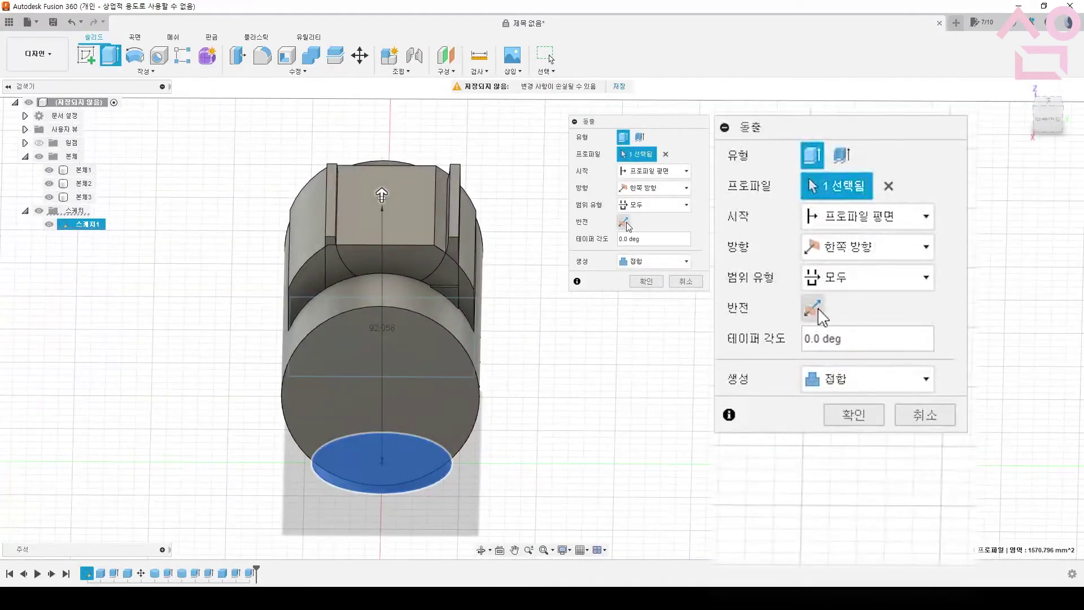
Try the Cut (잘라내기), New Body (새 본체) and New Component (새 구성요소) operations on the circle extrusion
{"action": "left_click", "coordinate": [650, 263]}
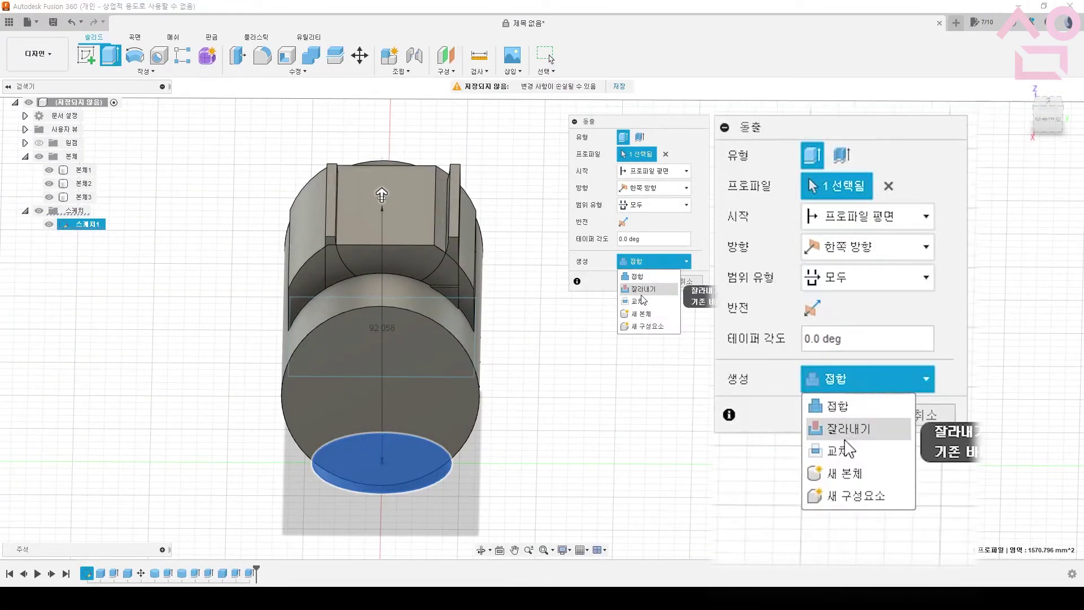
{"action": "left_click", "coordinate": [643, 289]}
{"action": "left_click", "coordinate": [649, 263]}
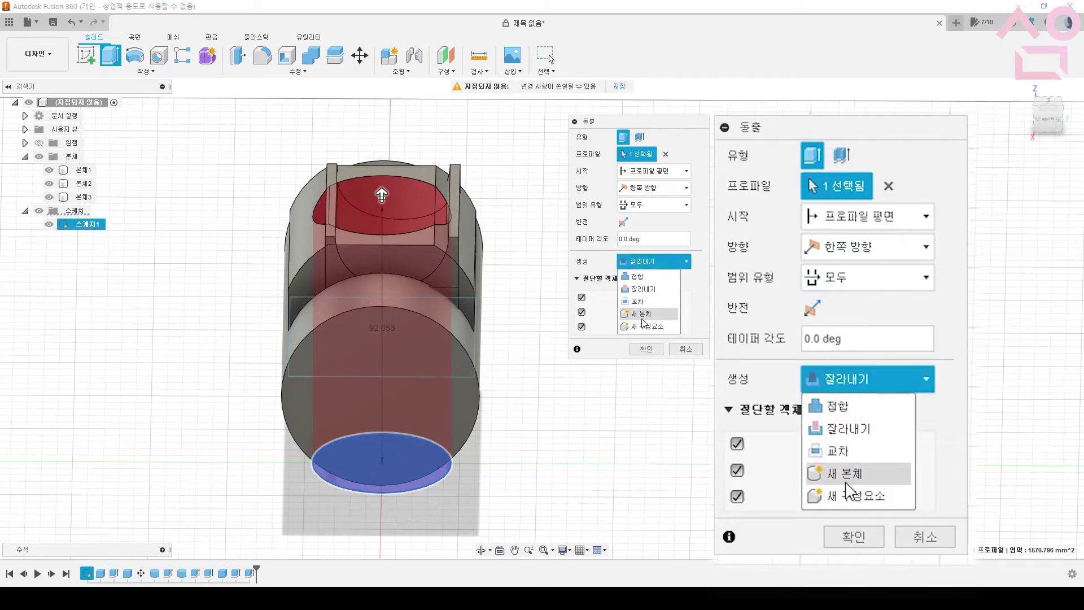
{"action": "left_click", "coordinate": [643, 314]}
{"action": "left_click", "coordinate": [649, 262]}
{"action": "left_click", "coordinate": [644, 327]}
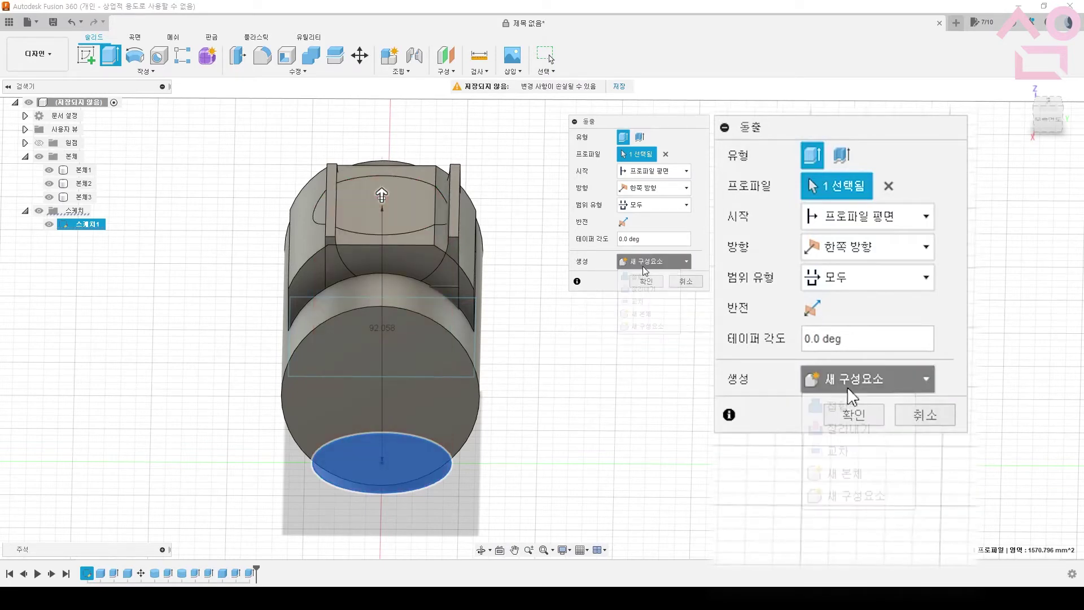
Switch the circle extrusion's operation back to New Body (새 본체) and try Intersect (교차)
{"action": "left_click", "coordinate": [645, 264]}
{"action": "left_click", "coordinate": [642, 314]}
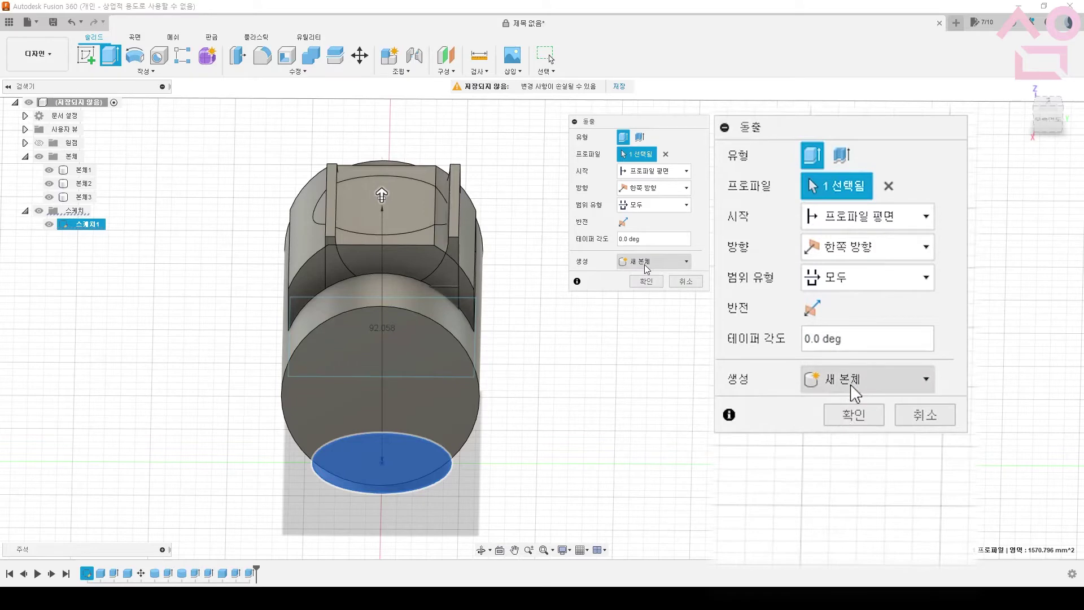
{"action": "left_click", "coordinate": [647, 263]}
{"action": "left_click", "coordinate": [644, 302]}
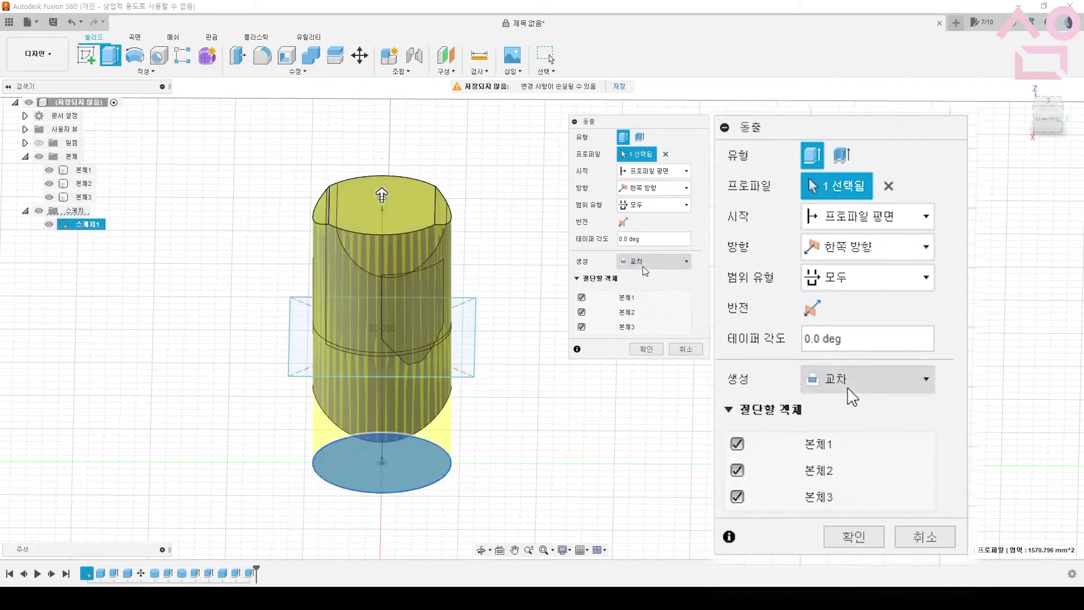
{"action": "left_click", "coordinate": [646, 266]}
{"action": "left_click", "coordinate": [646, 300]}
Return the extrusion's operation to Cut (잘라내기), inspect the cut through the bodies, and cancel the extrusion
{"action": "left_click", "coordinate": [644, 263]}
{"action": "left_click", "coordinate": [644, 286]}
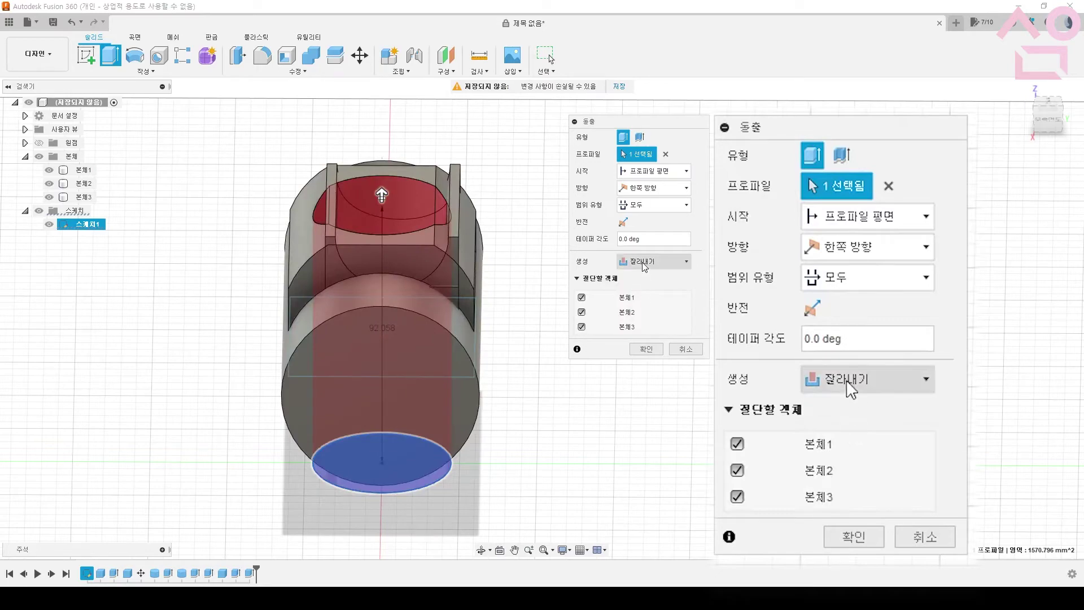
{"action": "mouse_move", "coordinate": [496, 247]}
{"action": "middle_mouse_down", "text": "shift"}
{"action": "mouse_move", "coordinate": [443, 244]}
{"action": "mouse_move", "coordinate": [508, 269]}
{"action": "mouse_move", "coordinate": [464, 272]}
{"action": "mouse_move", "coordinate": [484, 266]}
{"action": "mouse_move", "coordinate": [484, 242]}
{"action": "middle_mouse_up", "text": "shift"}
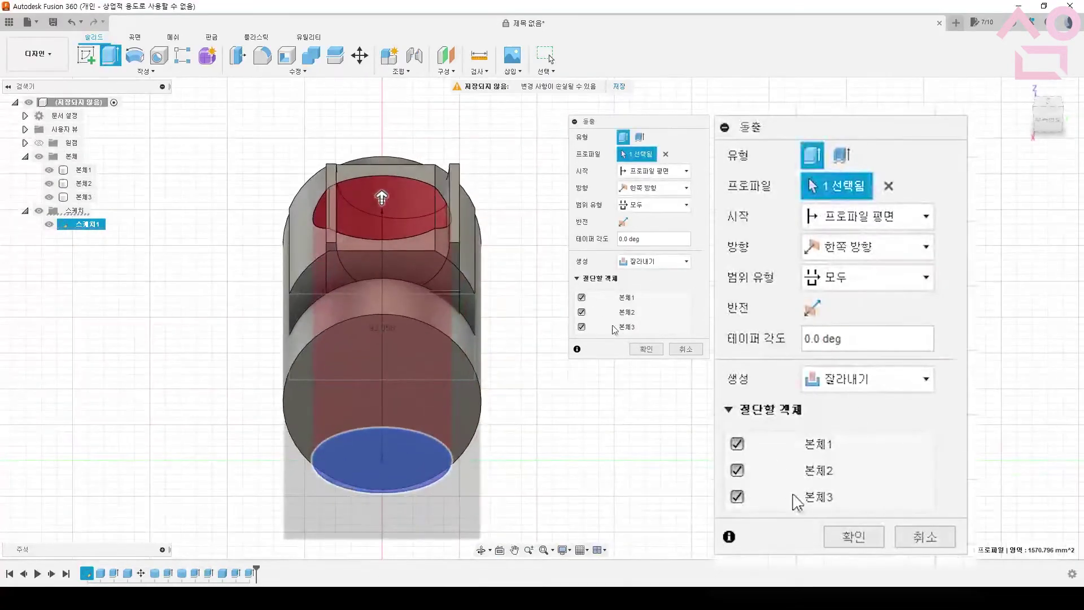
{"action": "left_click", "coordinate": [675, 348]}
Hide 본체3 and try the circle's All (모두) extrusion with the Join (접합) operation
{"action": "left_click", "coordinate": [50, 197]}
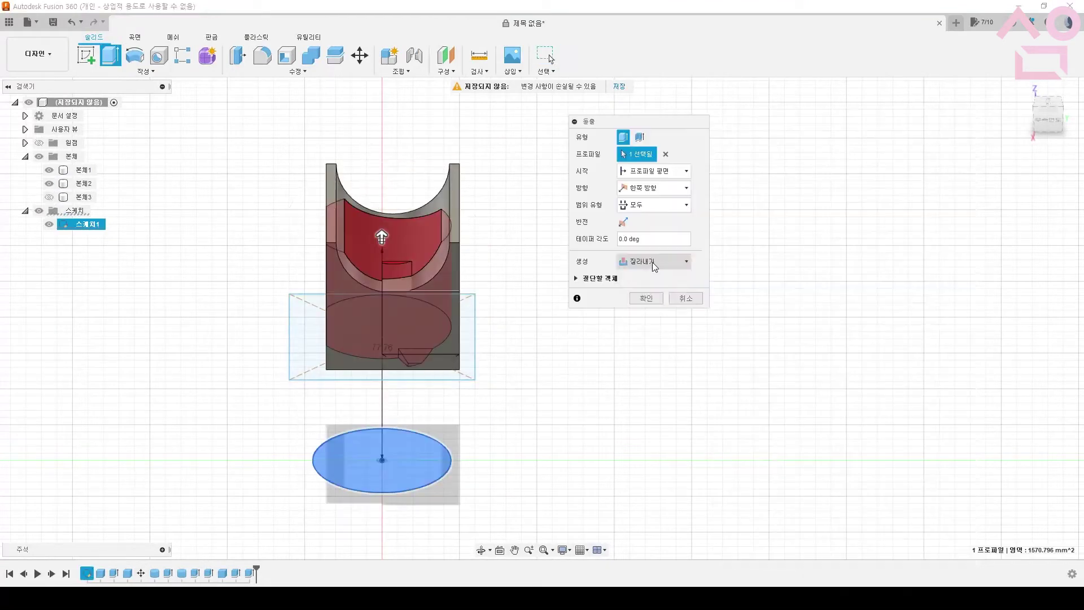
{"action": "left_click", "coordinate": [653, 263]}
{"action": "left_click", "coordinate": [653, 282]}
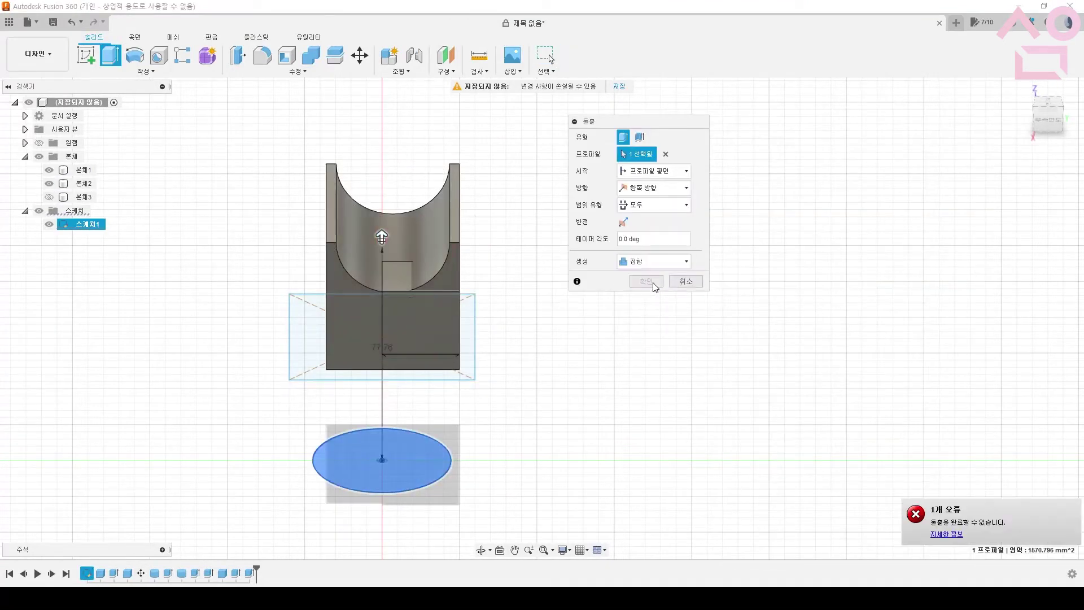
Try the New Body (새 본체) and New Component (새 구성요소) operations with the All extent, and cancel the extrusion
{"action": "left_click", "coordinate": [653, 262]}
{"action": "left_click", "coordinate": [640, 319]}
{"action": "left_click", "coordinate": [652, 260]}
{"action": "left_click", "coordinate": [643, 329]}
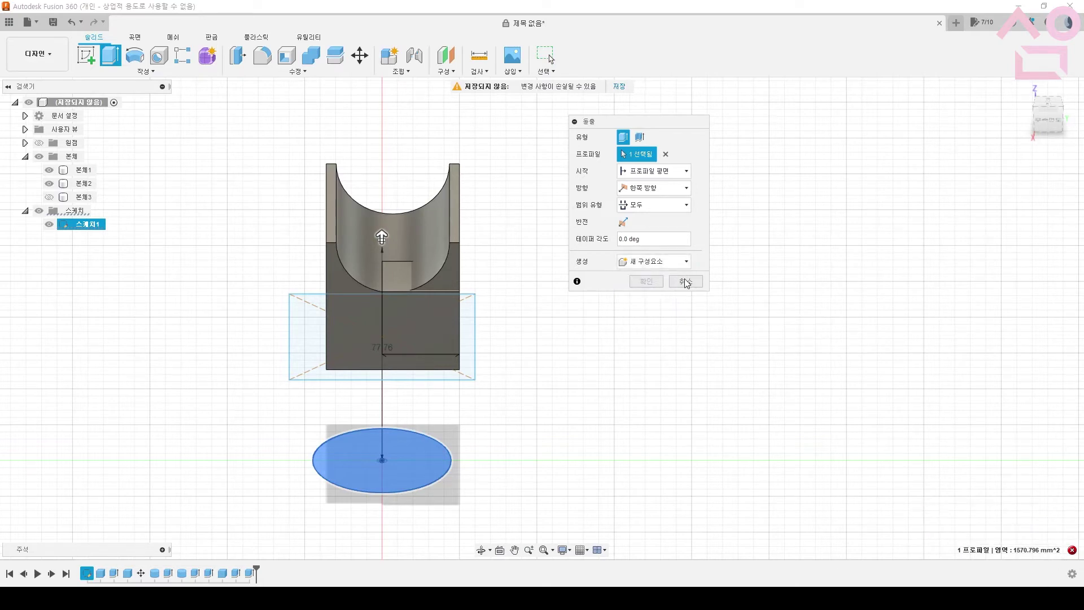
{"action": "left_click", "coordinate": [686, 283]}
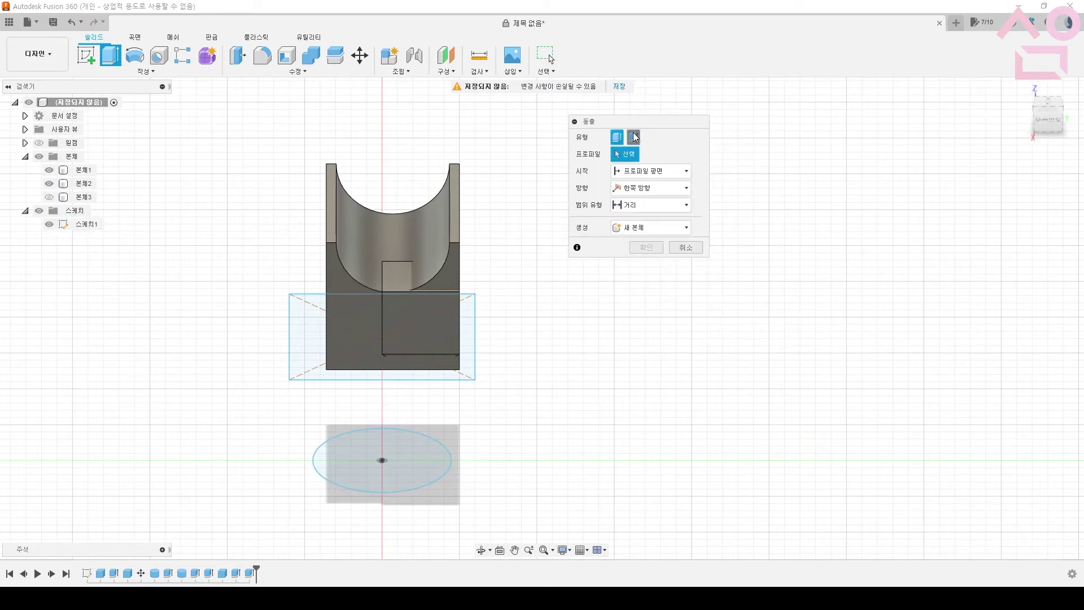
Switch the extrusion type to Thin Extrude and back to the regular type, and review the available operations
{"action": "left_click", "coordinate": [635, 137]}
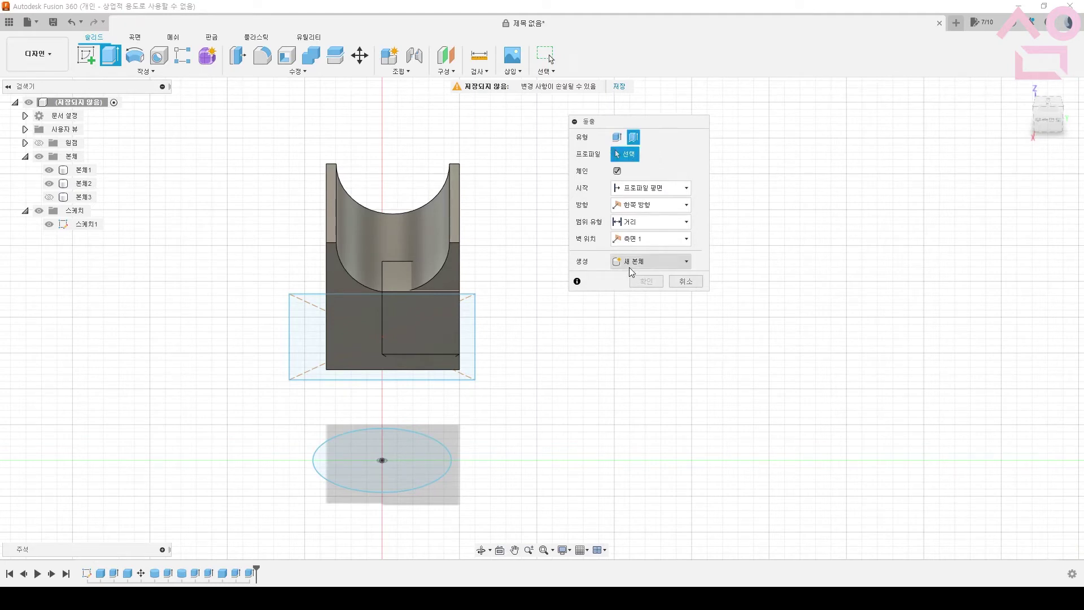
{"action": "left_click", "coordinate": [616, 138]}
{"action": "left_click", "coordinate": [622, 227]}
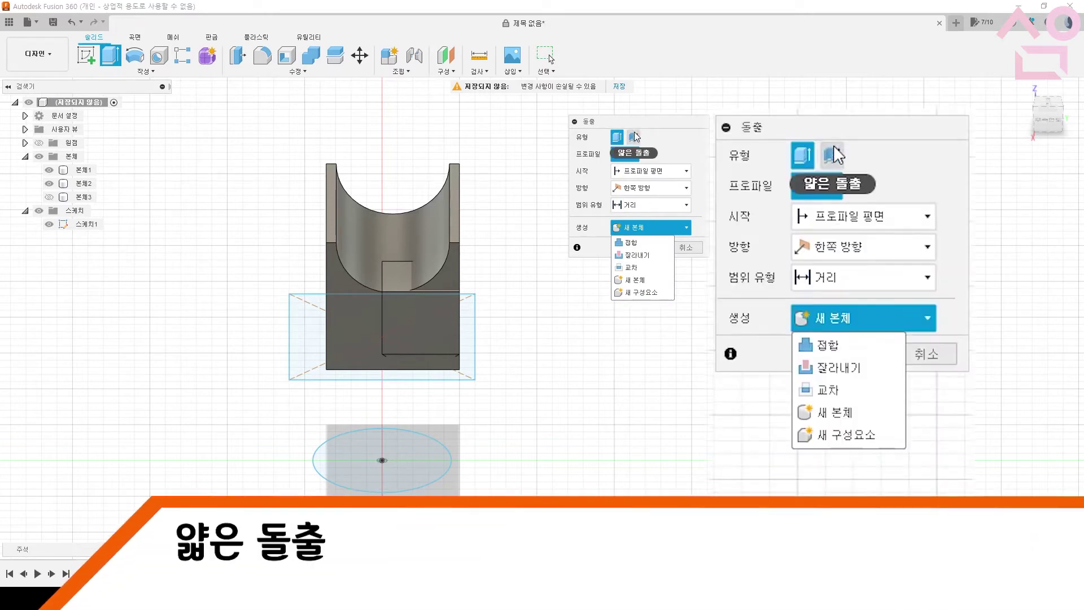
Set the type to Thin Extrude (얇은 돌출) and extrude the circle's outline 20 mm upward
{"action": "left_click", "coordinate": [635, 136]}
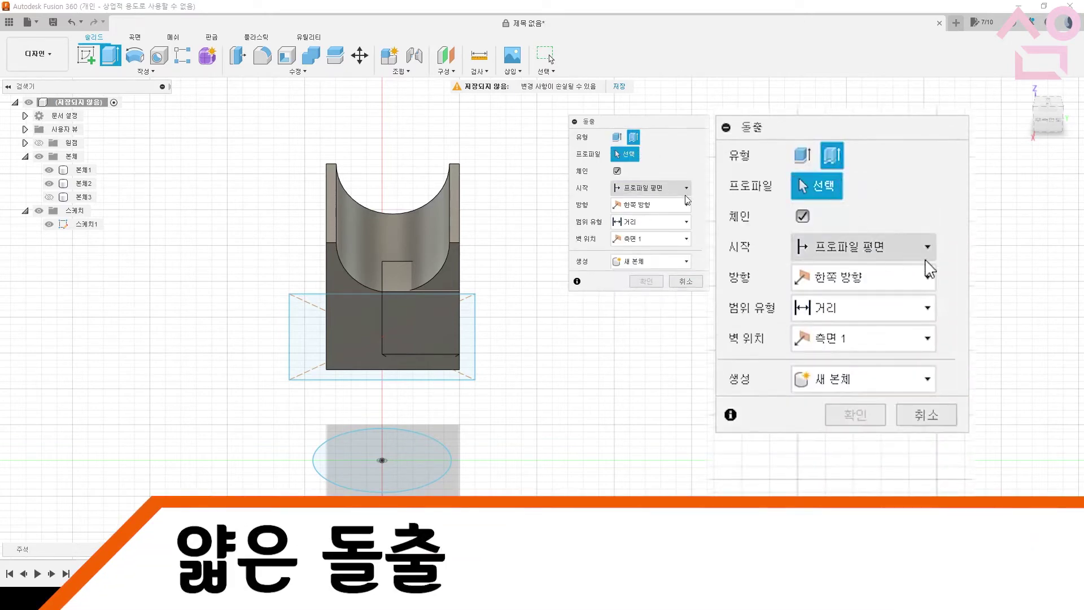
{"action": "left_click", "coordinate": [360, 428]}
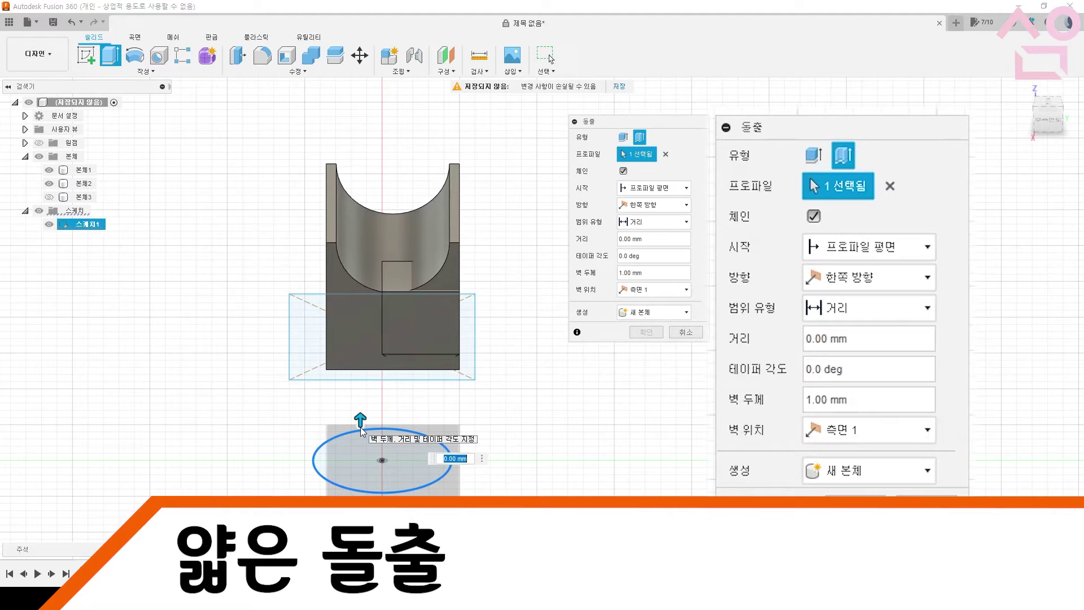
{"action": "left_click_drag", "start_coordinate": [360, 427], "coordinate": [370, 373]}
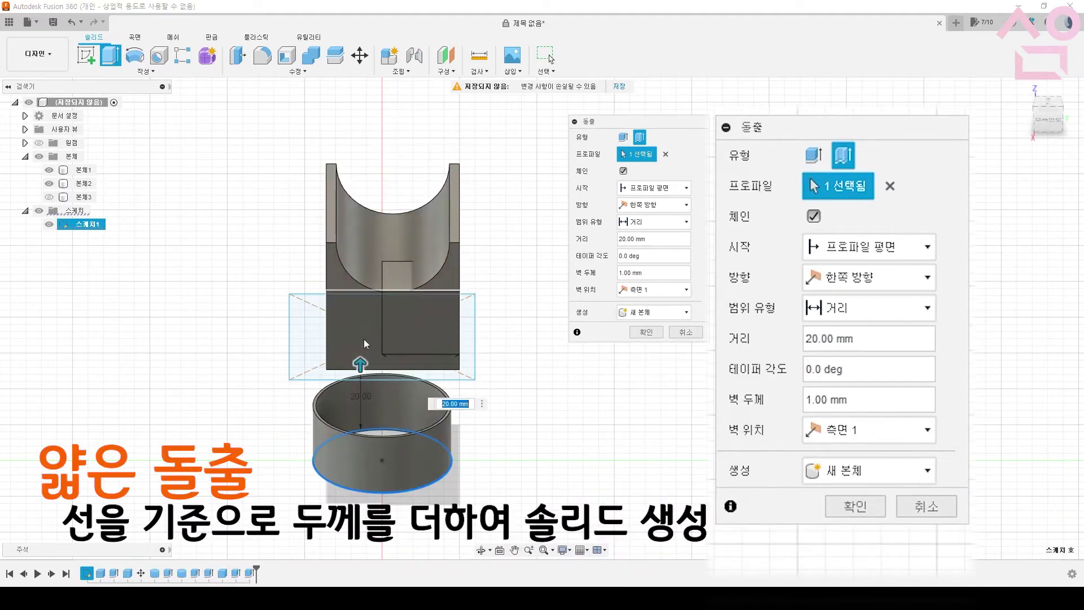
Hide 본체2 and 본체1, and increase the thin extrusion's distance to 35 mm
{"action": "left_click", "coordinate": [49, 184]}
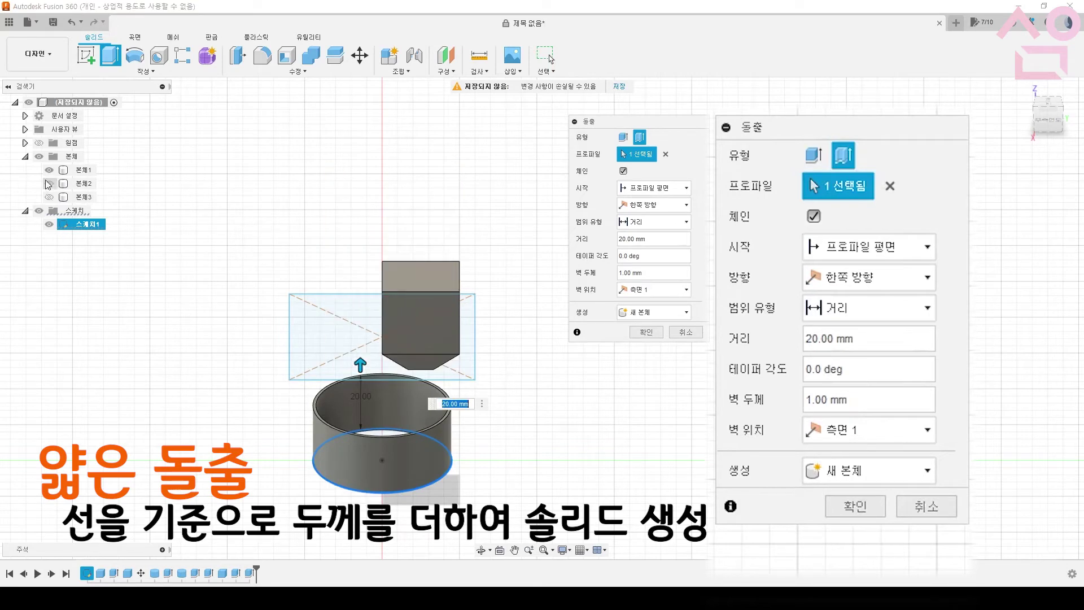
{"action": "left_click", "coordinate": [49, 171]}
{"action": "left_click_drag", "start_coordinate": [360, 364], "coordinate": [358, 314]}
{"action": "middle_click_drag", "start_coordinate": [474, 355], "coordinate": [510, 327], "text": "shift"}
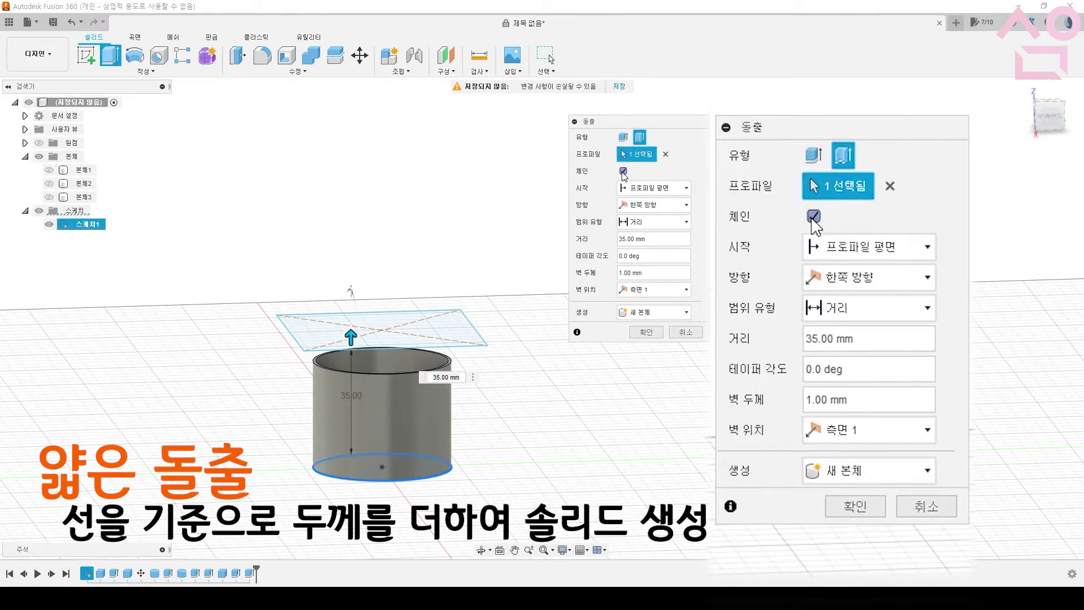
Turn off Chain (체인), clear the circle from the profile selection, and pick two adjacent rectangle edges for the thin extrusion
{"action": "middle_click_drag", "start_coordinate": [469, 326], "coordinate": [508, 303], "text": "shift"}
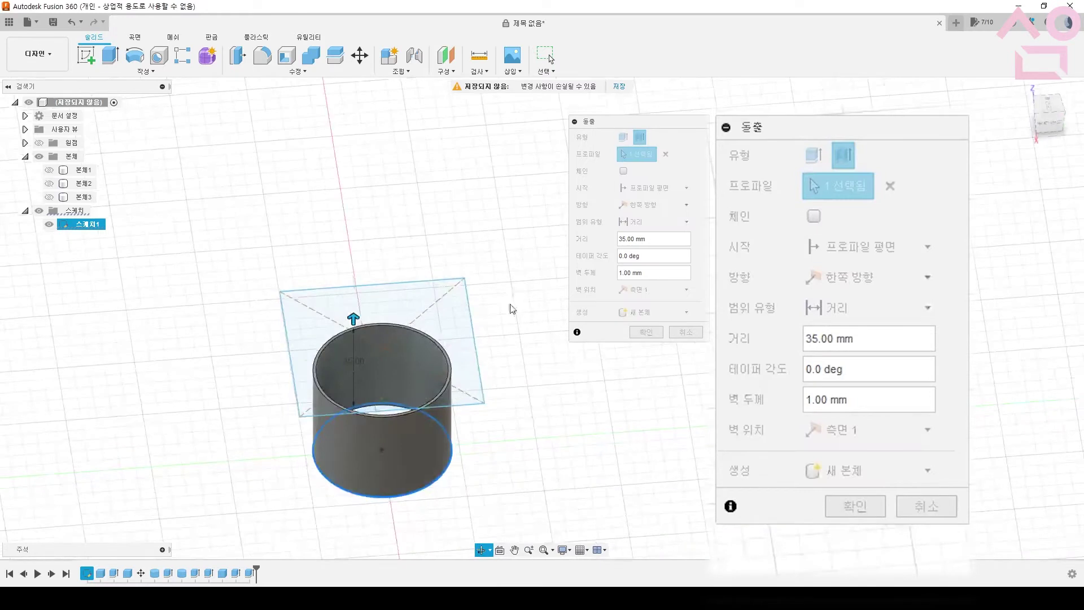
{"action": "left_click", "coordinate": [667, 155]}
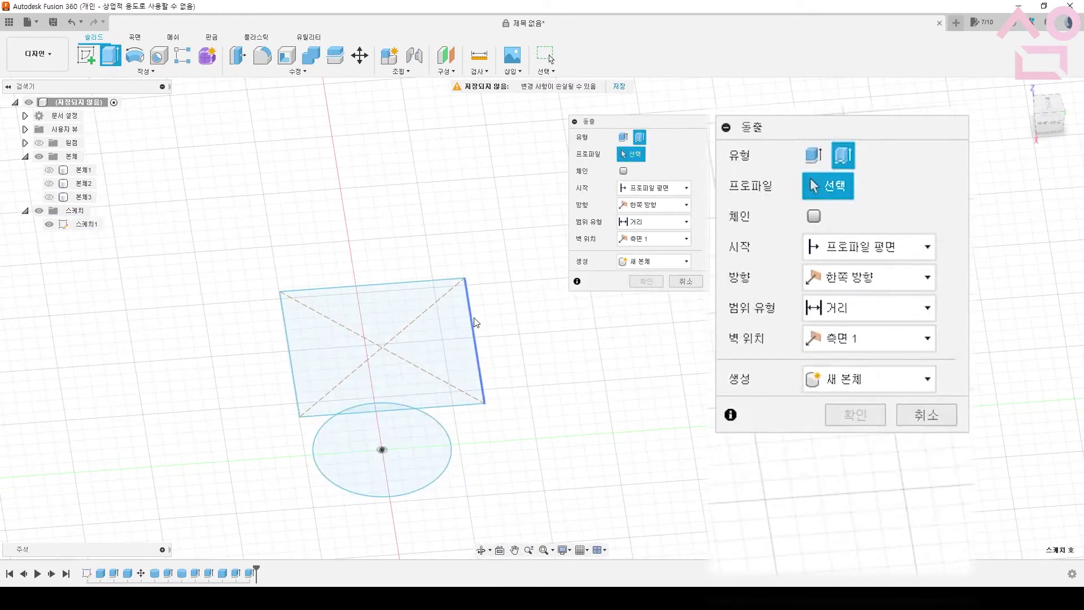
{"action": "left_click", "coordinate": [477, 322]}
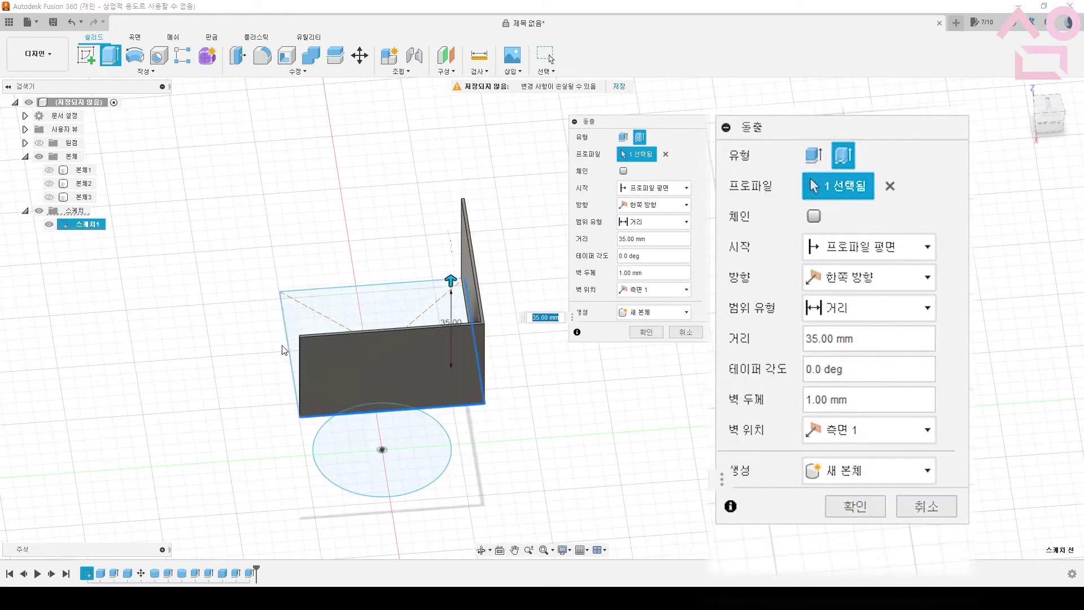
Turn Chain (체인) back on and select the rectangle so the 35 mm thin extrusion follows all four sides
{"action": "left_click", "coordinate": [624, 171]}
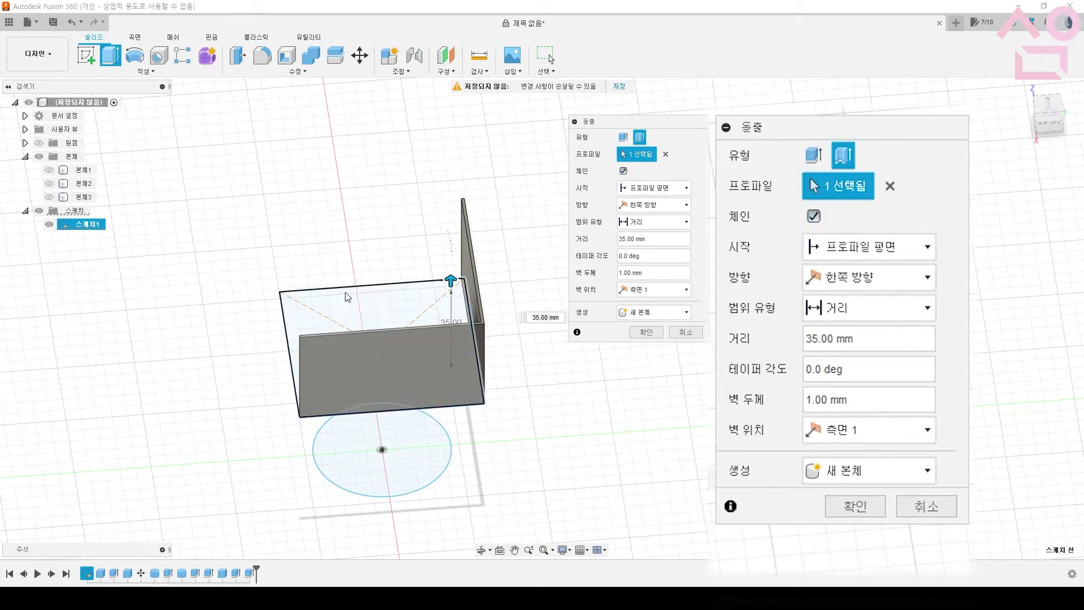
{"action": "left_click", "coordinate": [347, 297]}
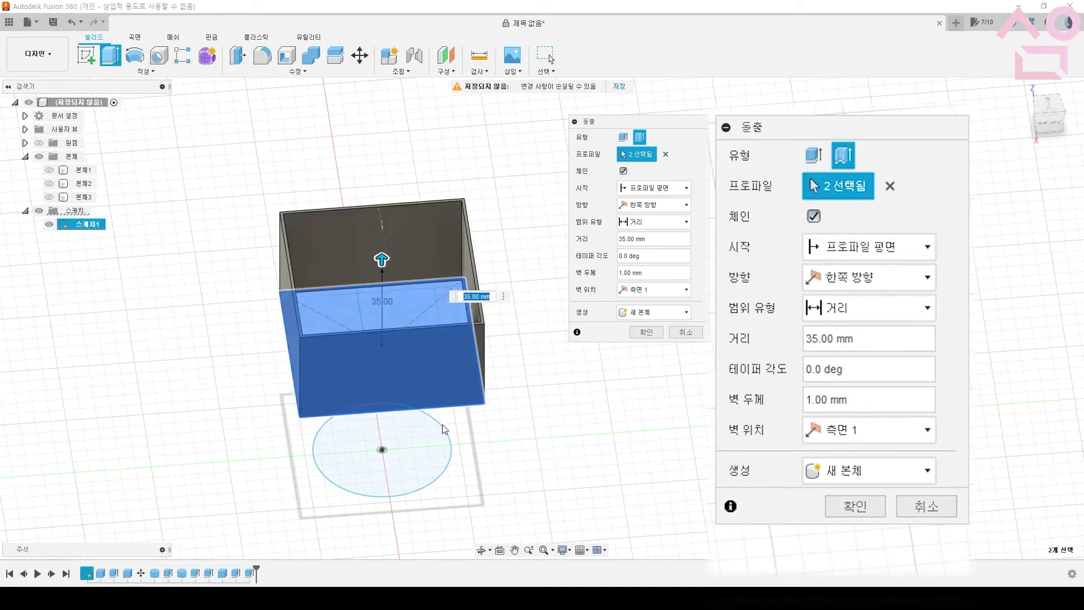
{"action": "middle_click_drag", "start_coordinate": [477, 384], "coordinate": [451, 462], "text": "shift"}
{"action": "middle_click_drag", "start_coordinate": [507, 271], "coordinate": [455, 299], "text": "shift"}
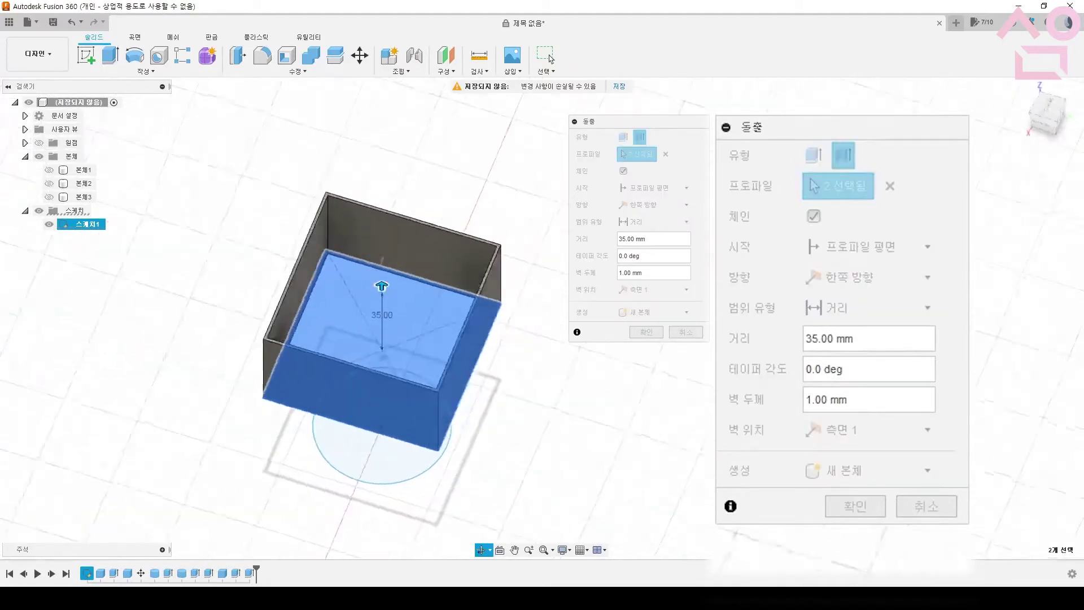
{"action": "left_click", "coordinate": [458, 291]}
{"action": "left_click", "coordinate": [457, 290]}
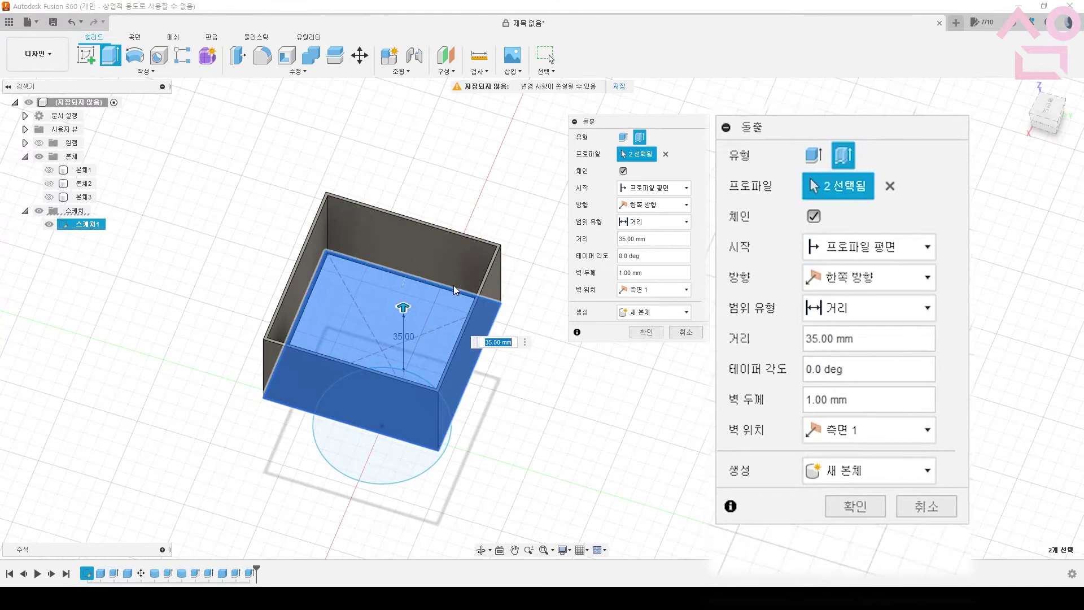
{"action": "middle_click_drag", "start_coordinate": [513, 307], "coordinate": [425, 276], "text": "shift"}
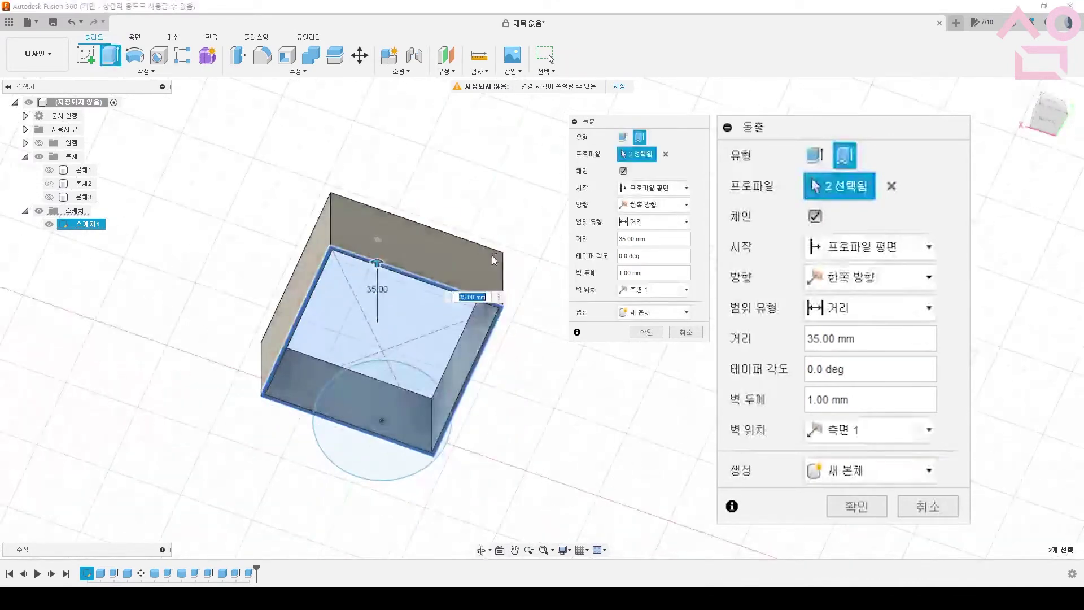
With Chain (체인) off, select the rectangle profile and add one of its edges for the 35 mm thin extrusion
{"action": "left_click", "coordinate": [418, 280]}
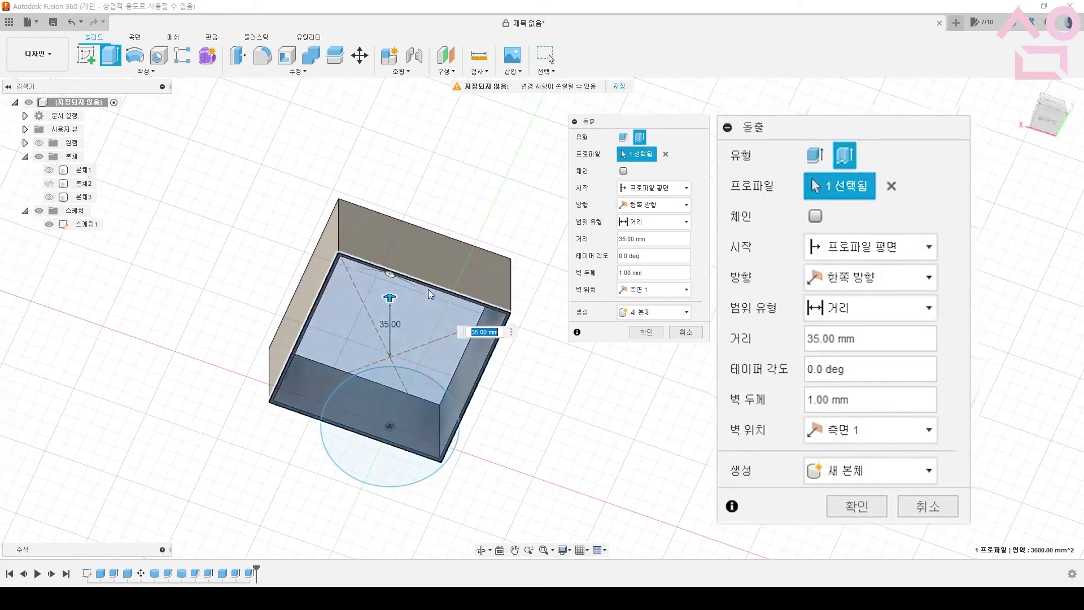
{"action": "left_click", "coordinate": [490, 312]}
{"action": "left_click", "coordinate": [486, 303]}
{"action": "left_click", "coordinate": [507, 320]}
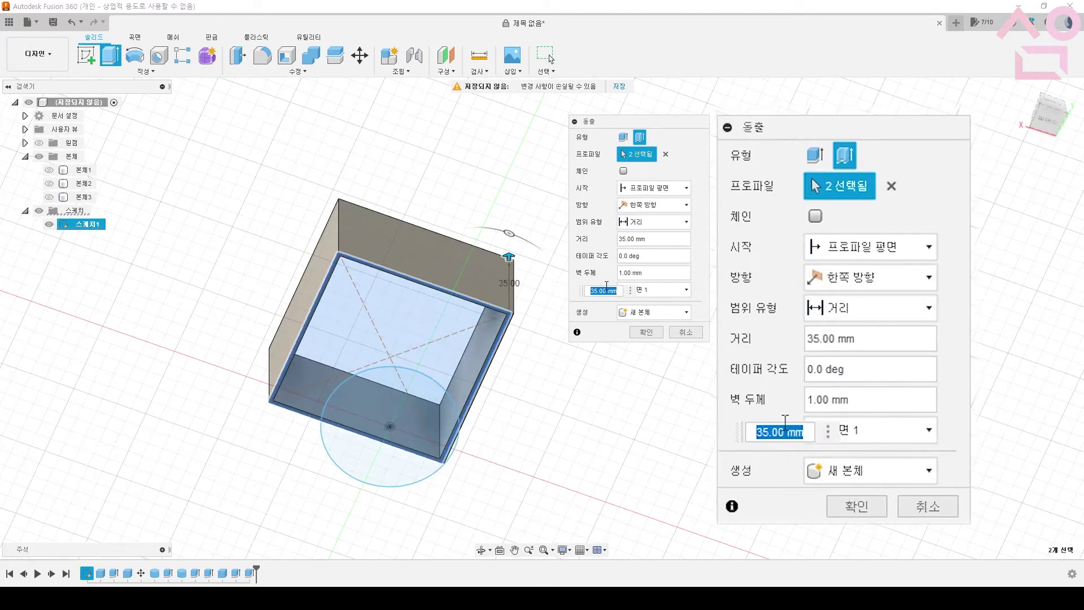
Try a 5 mm wall thickness (벽 두께) for the thin extrusion and reduce it to 3 mm
{"action": "middle_click_drag", "start_coordinate": [516, 209], "coordinate": [503, 323], "text": "shift"}
{"action": "left_click_drag", "start_coordinate": [653, 274], "coordinate": [602, 273]}
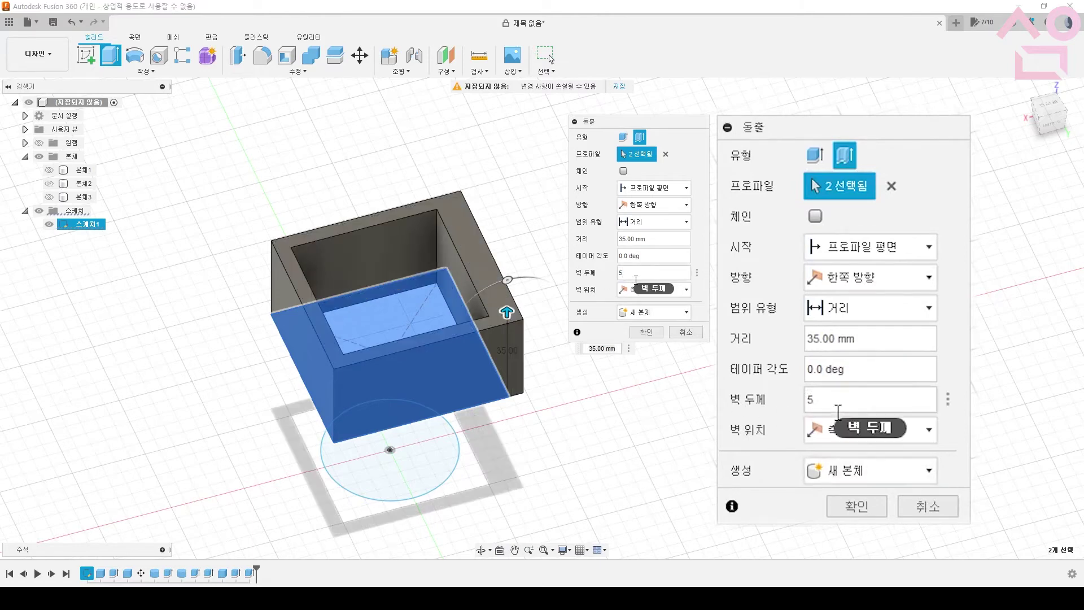
{"action": "key", "text": "BackSpace"}
{"action": "type", "text": "3"}
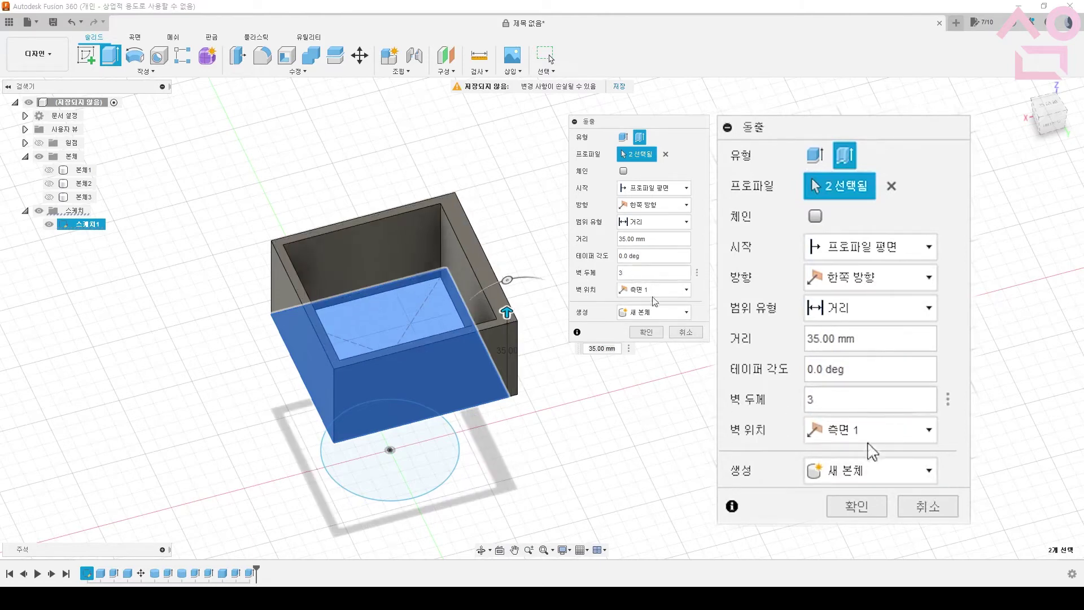
Remove the separately picked edge from the thin extrusion's selection, keeping only the rectangle profile
{"action": "middle_click_drag", "start_coordinate": [562, 329], "coordinate": [478, 284], "text": "shift"}
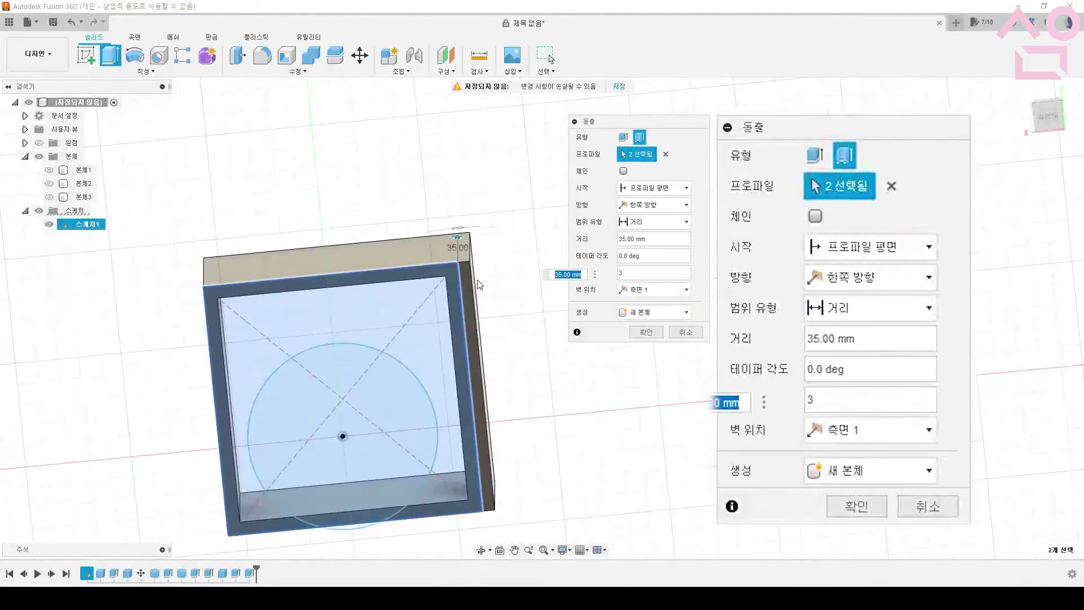
{"action": "scroll", "coordinate": [478, 284], "scroll_direction": "up", "scroll_amount": 2}
{"action": "left_click", "coordinate": [456, 289]}
{"action": "middle_click_drag", "start_coordinate": [516, 337], "coordinate": [550, 279]}
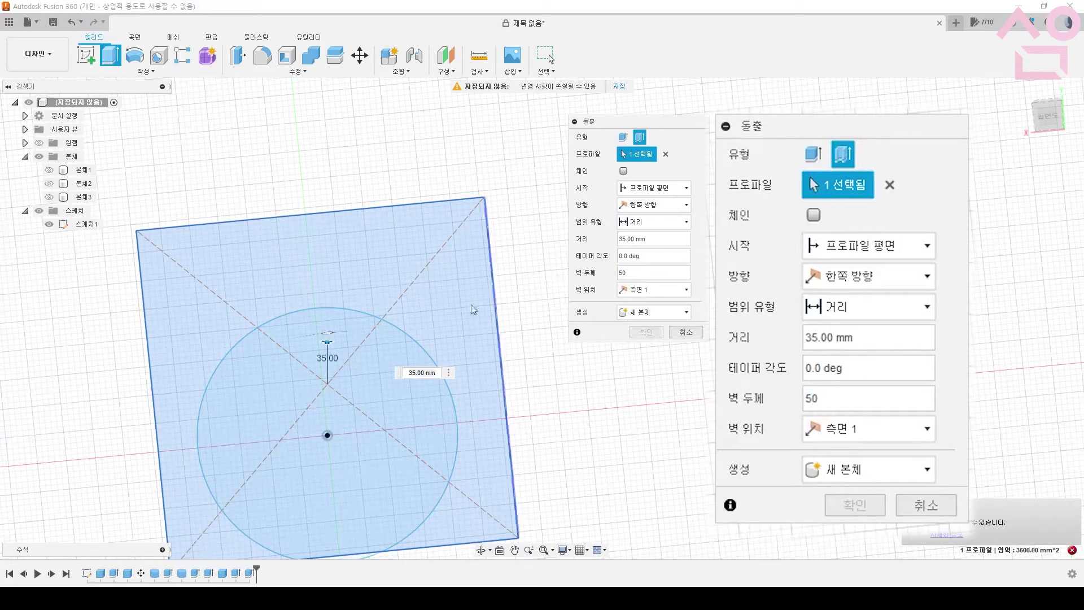
Try the wall location (벽 위치) options 측면 1 and 측면 2 on the rectangle's thin extrusion
{"action": "left_click", "coordinate": [650, 290]}
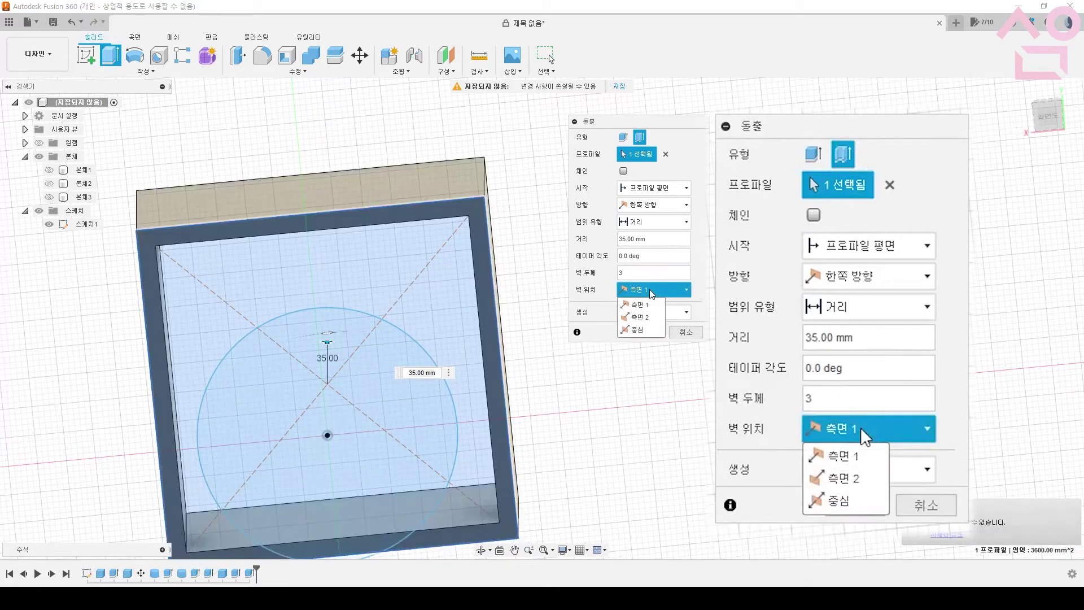
{"action": "left_click", "coordinate": [644, 309]}
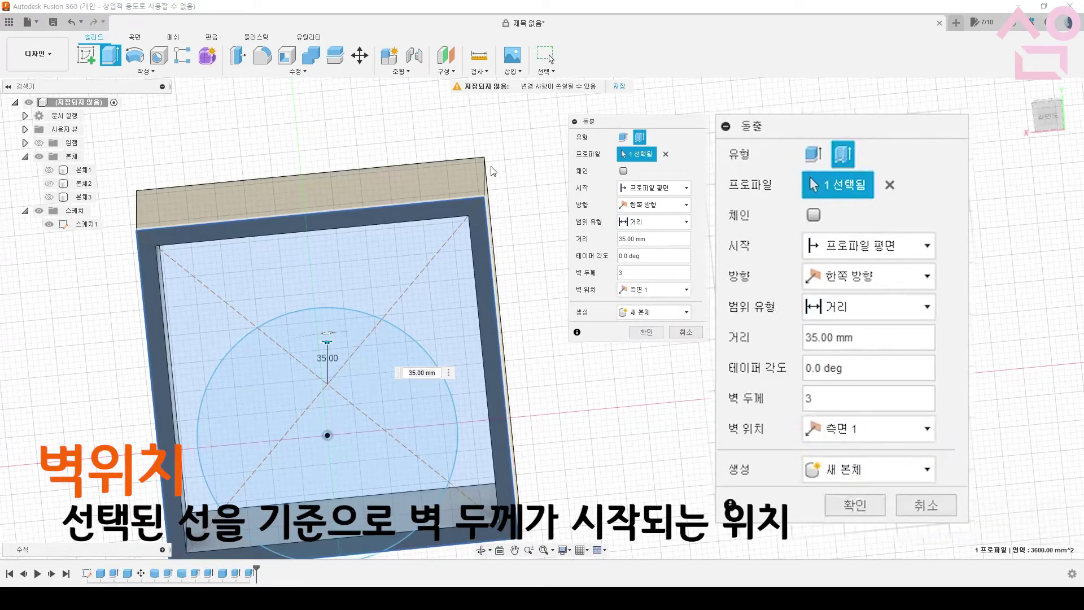
{"action": "left_click", "coordinate": [647, 292]}
{"action": "left_click", "coordinate": [657, 319]}
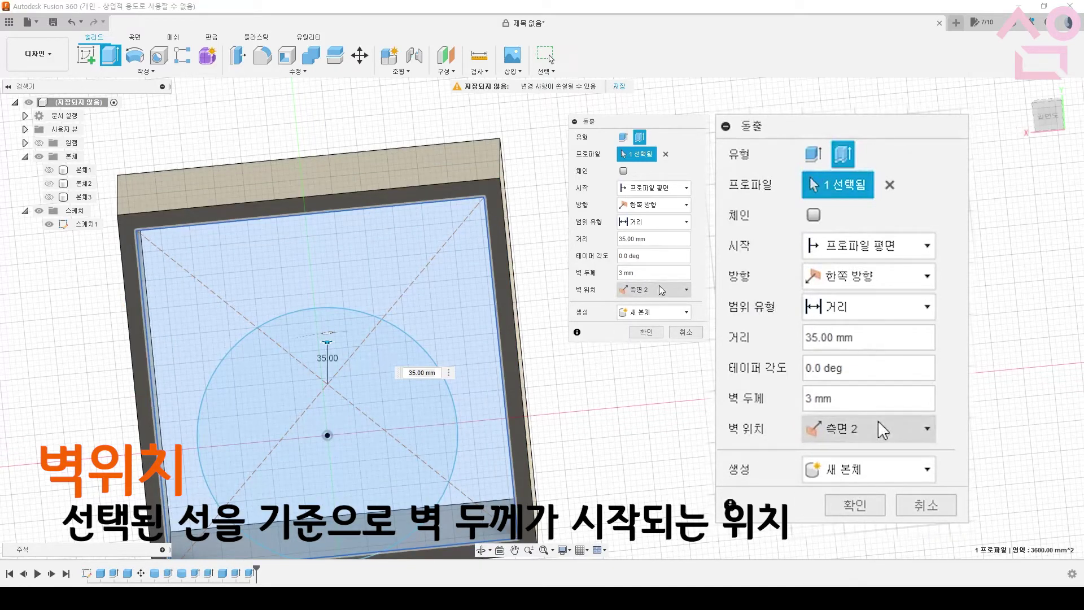
Set the thin extrusion's wall location to center (중심) and its operation to cut (잘라내기)
{"action": "left_click", "coordinate": [660, 290]}
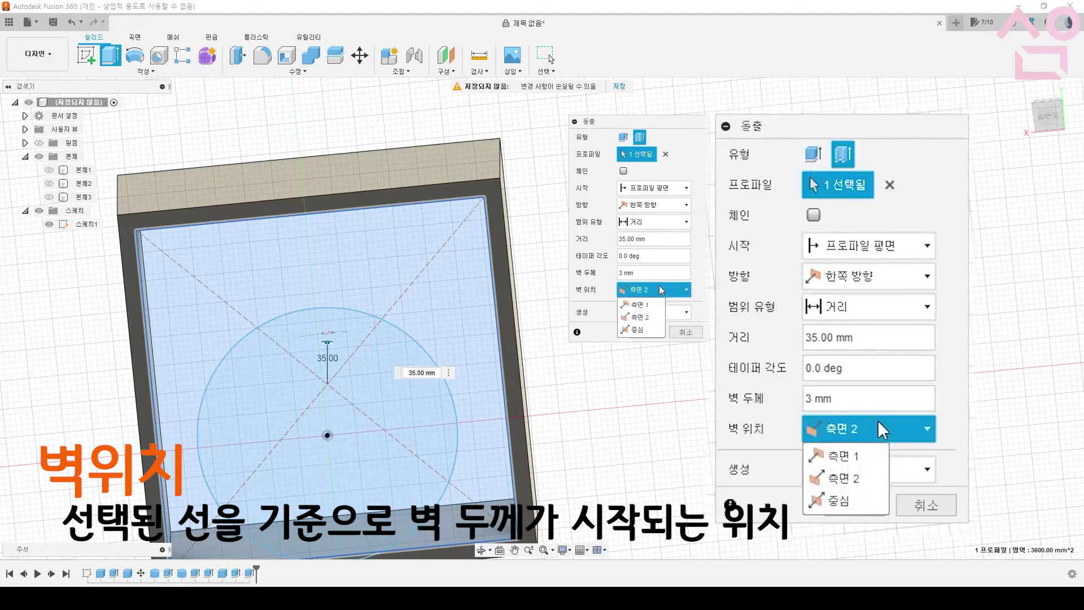
{"action": "left_click", "coordinate": [637, 333]}
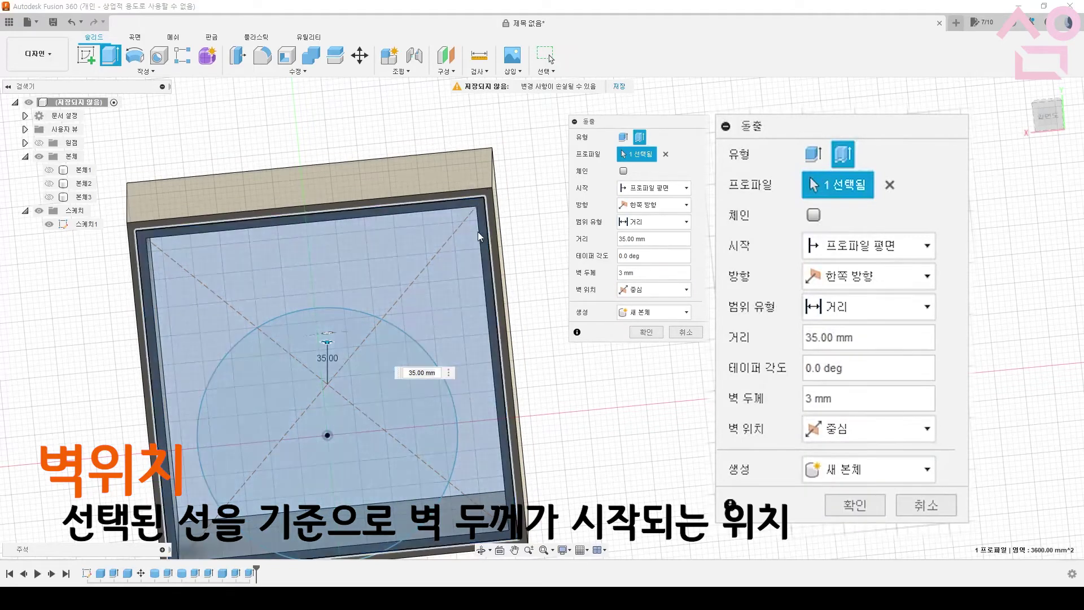
{"action": "middle_click_drag", "start_coordinate": [473, 344], "coordinate": [548, 180]}
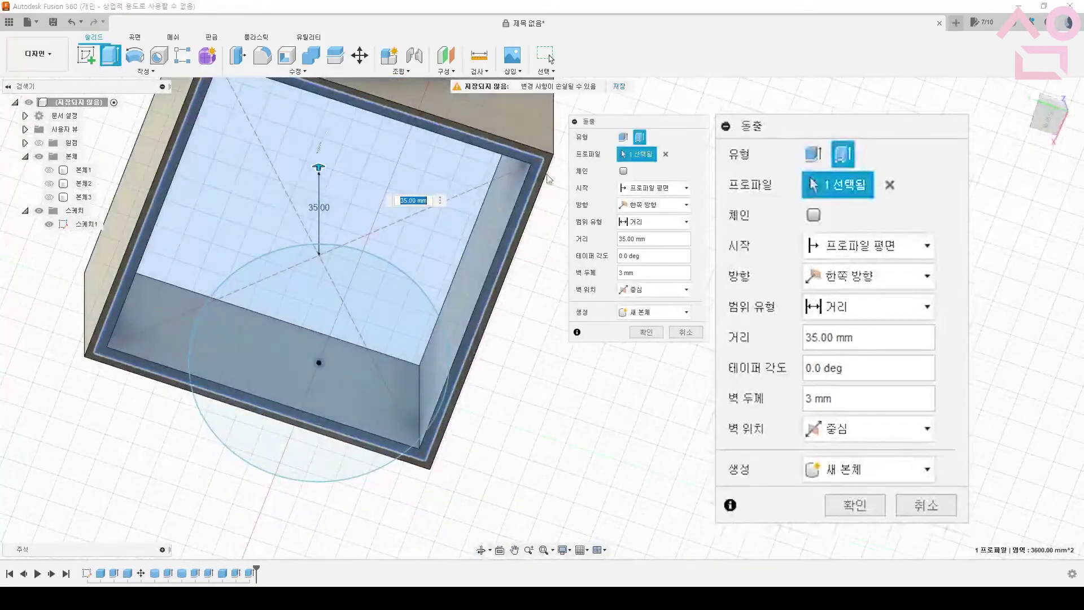
{"action": "left_click", "coordinate": [624, 313]}
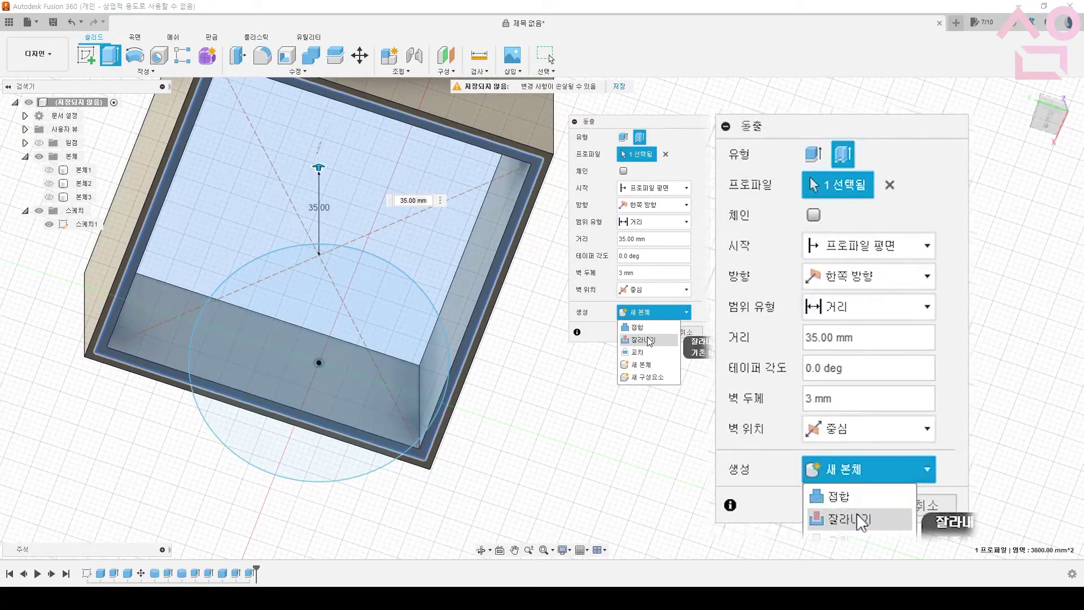
{"action": "left_click", "coordinate": [641, 339]}
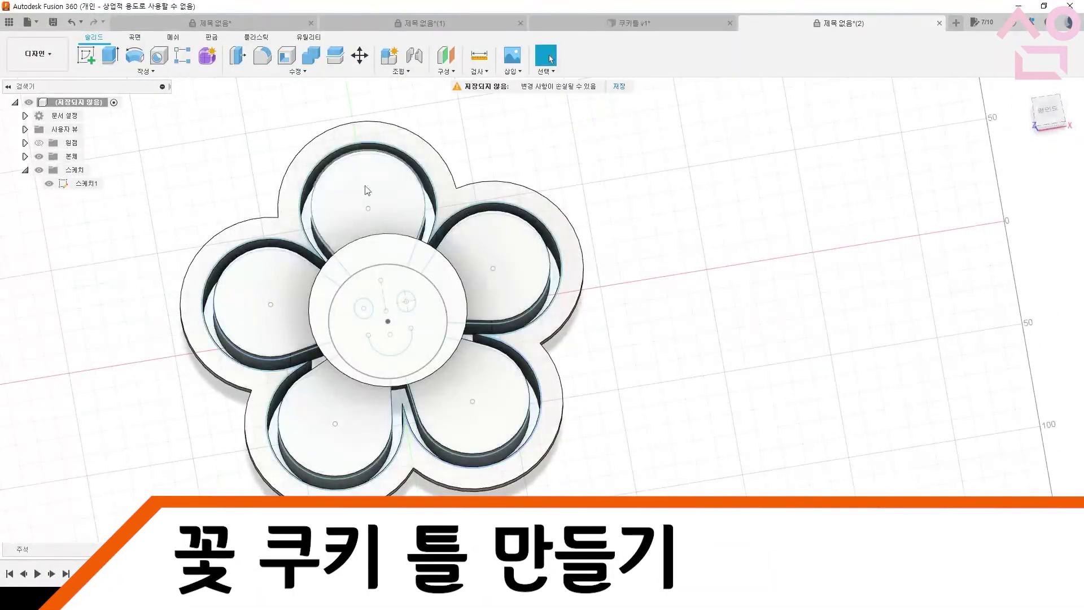
Hide the sketches (스케치) of the finished flower cookie cutter and expand its bodies (본체) folder
{"action": "left_click", "coordinate": [38, 170]}
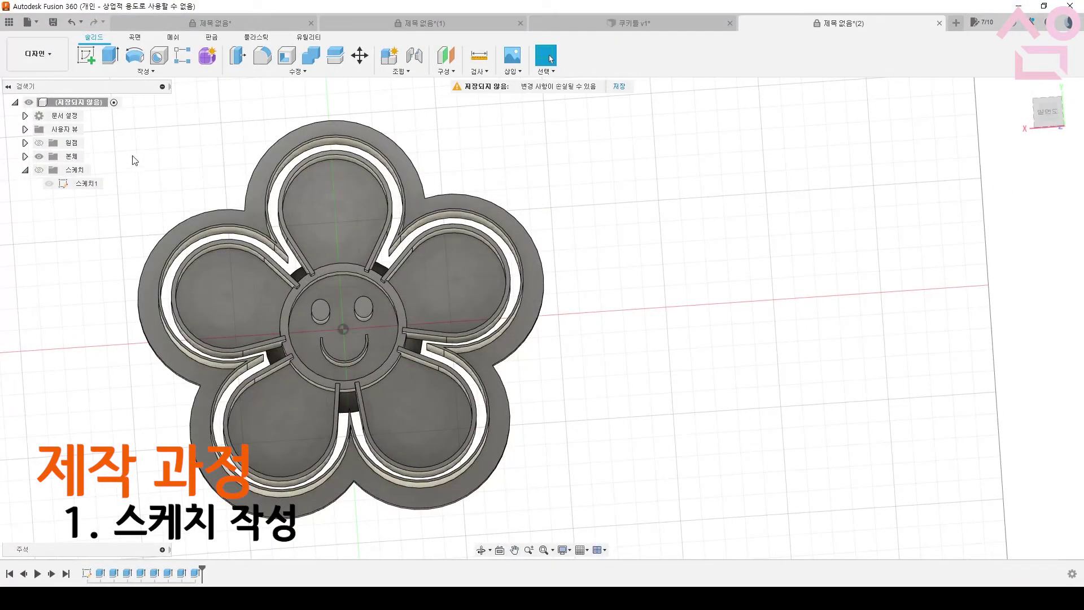
{"action": "left_click", "coordinate": [25, 156]}
{"action": "left_click", "coordinate": [81, 170]}
{"action": "right_click", "coordinate": [84, 170]}
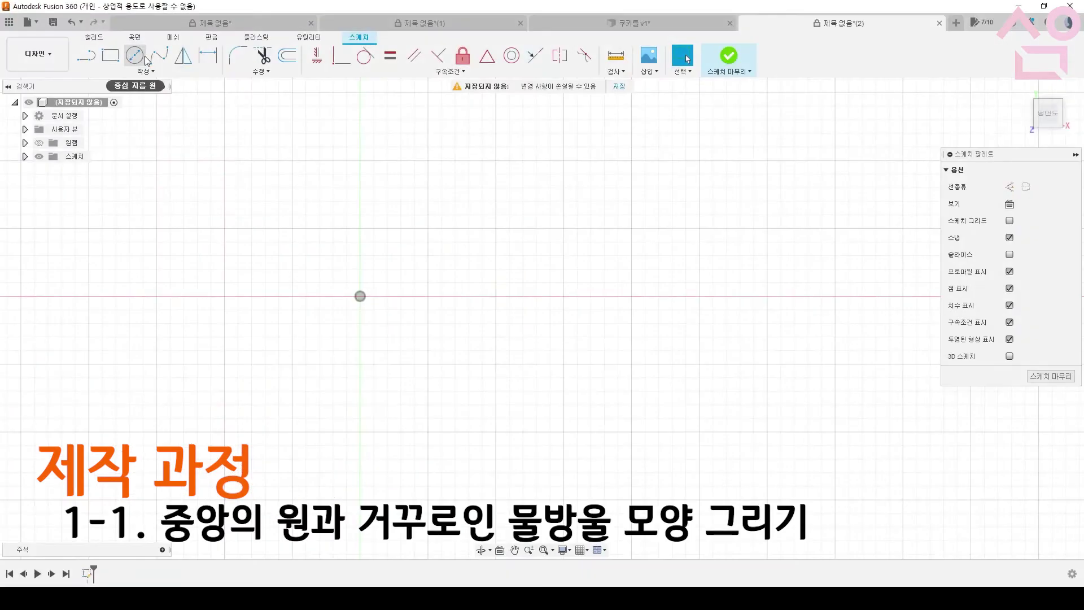
Draw a 55 mm diameter circle at the origin and a 50 mm diameter circle directly above it
{"action": "left_click", "coordinate": [146, 58]}
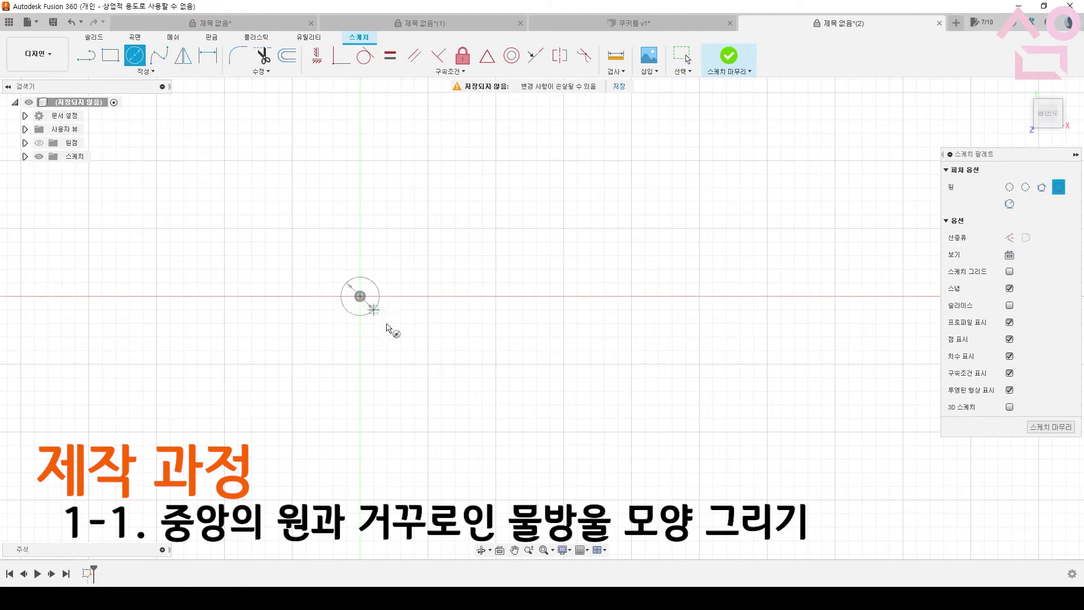
{"action": "type", "text": "55"}
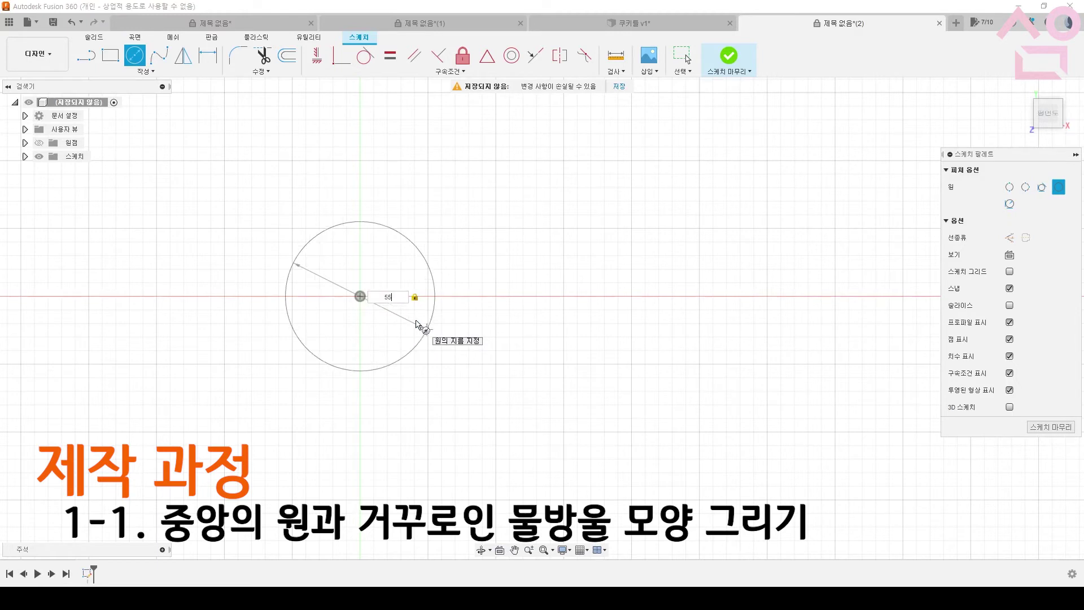
{"action": "key", "text": "Return"}
{"action": "key", "text": "Escape"}
{"action": "middle_click_drag", "start_coordinate": [404, 180], "coordinate": [418, 221]}
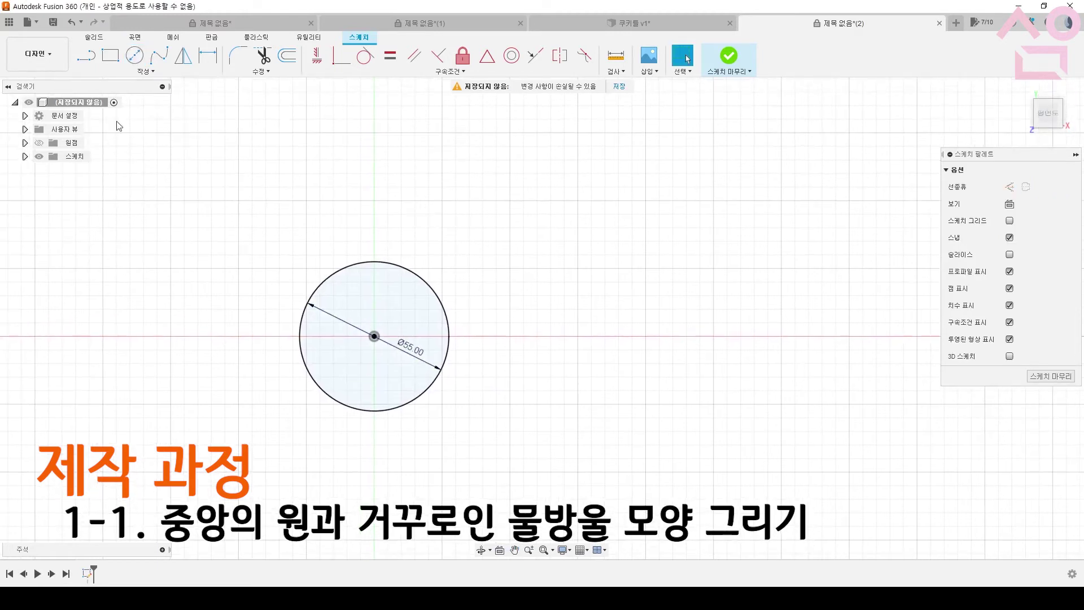
{"action": "left_click", "coordinate": [138, 58]}
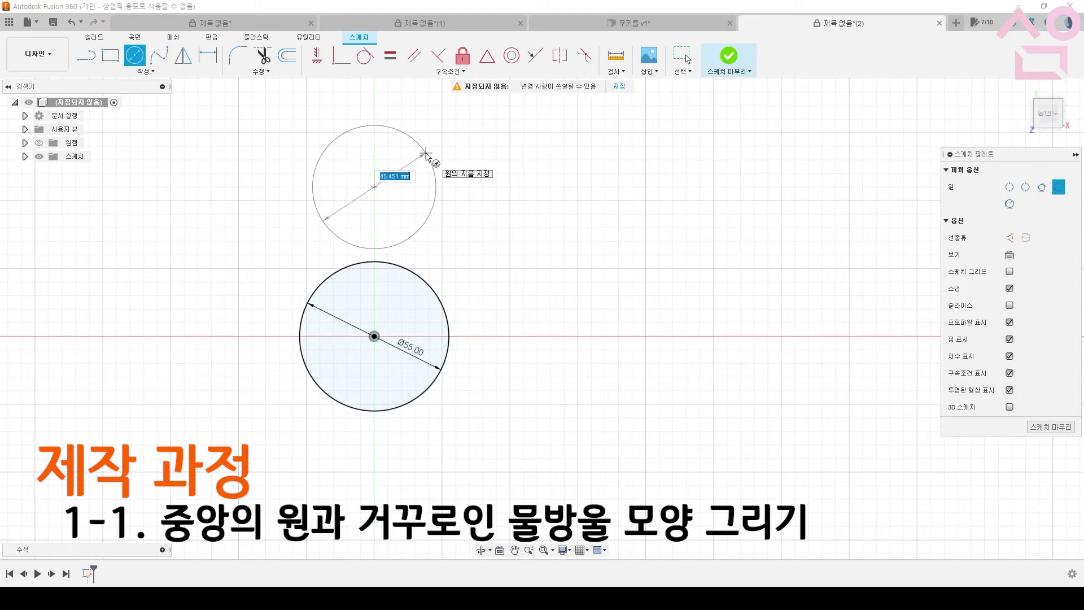
{"action": "key", "text": "Return"}
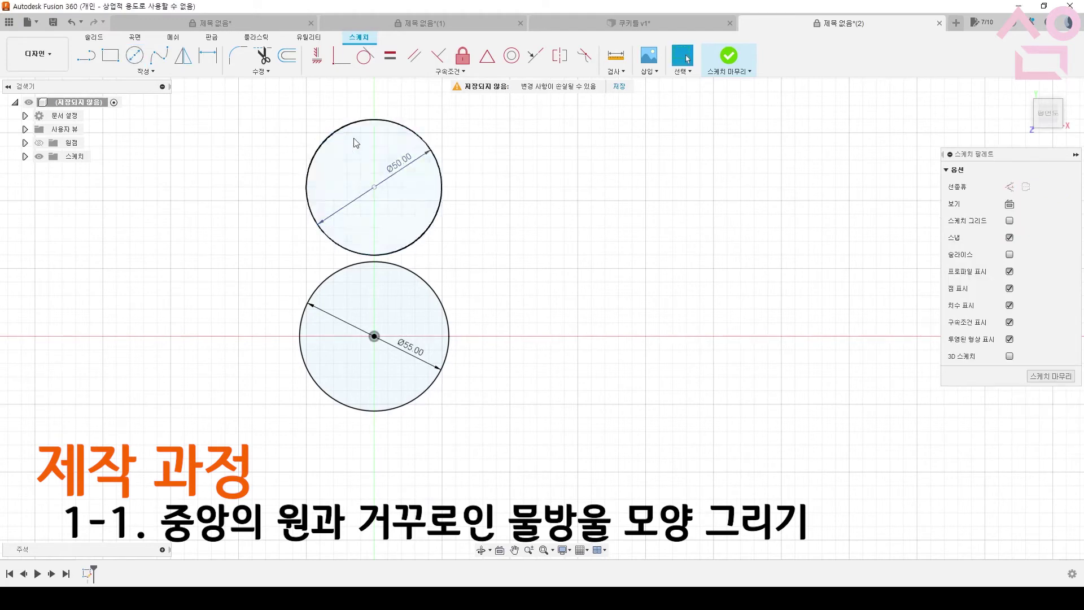
Draw tangent lines from both sides of the 50 mm circle to the origin and trim the circle's lower arc
{"action": "left_click", "coordinate": [86, 55]}
{"action": "left_click", "coordinate": [314, 218]}
{"action": "left_click", "coordinate": [374, 336]}
{"action": "key", "text": "Escape"}
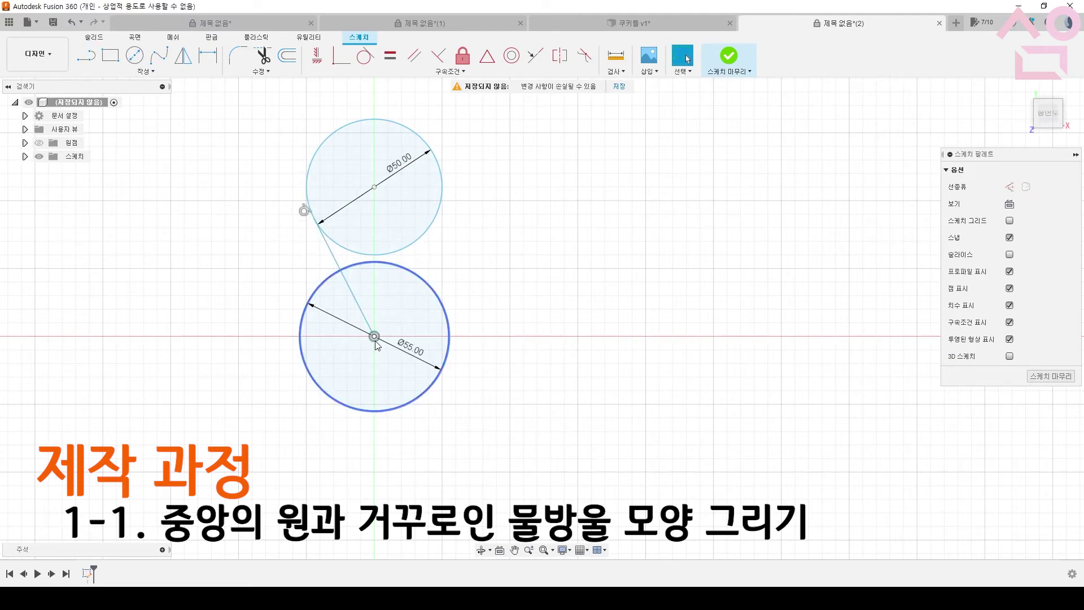
{"action": "key", "text": "l"}
{"action": "left_click", "coordinate": [439, 208]}
{"action": "left_click", "coordinate": [375, 337]}
{"action": "key", "text": "Escape"}
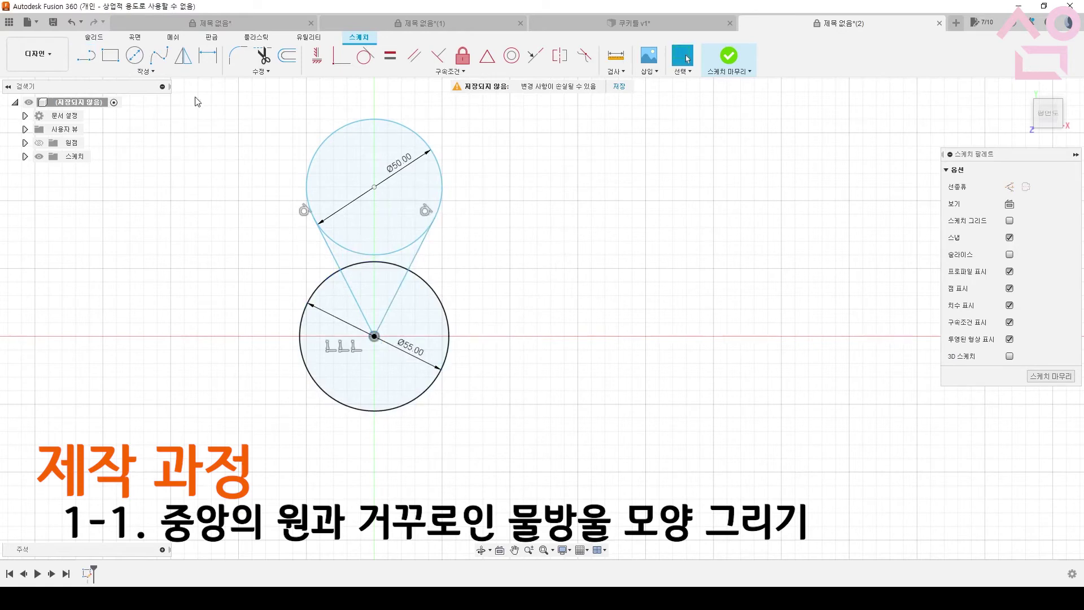
{"action": "key", "text": "t"}
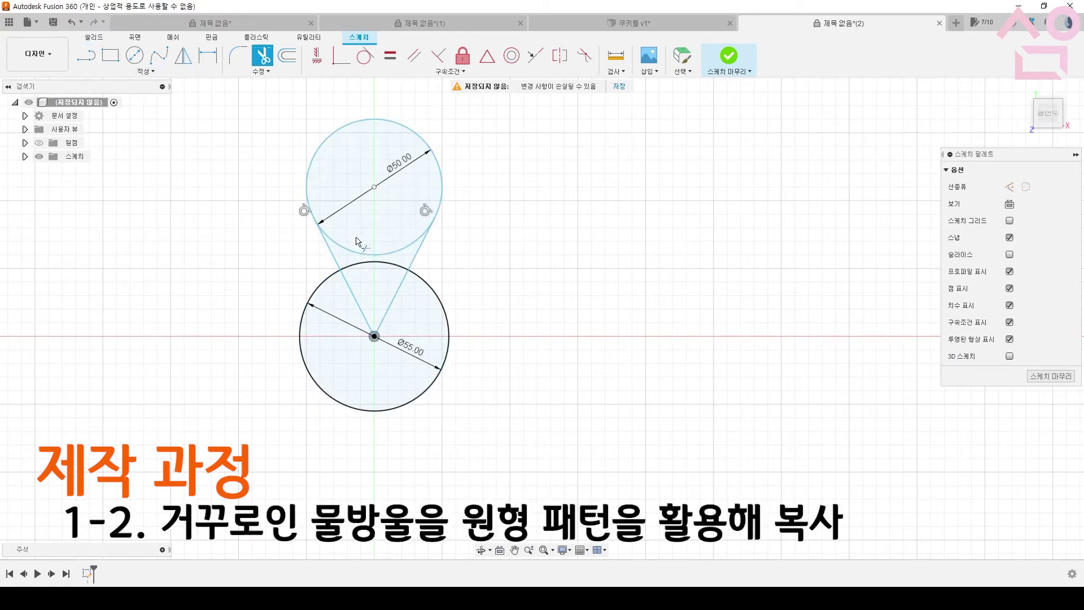
{"action": "left_click", "coordinate": [357, 253]}
Create a full circular pattern of the teardrop outline around the origin with a quantity of 5
{"action": "left_click", "coordinate": [146, 71]}
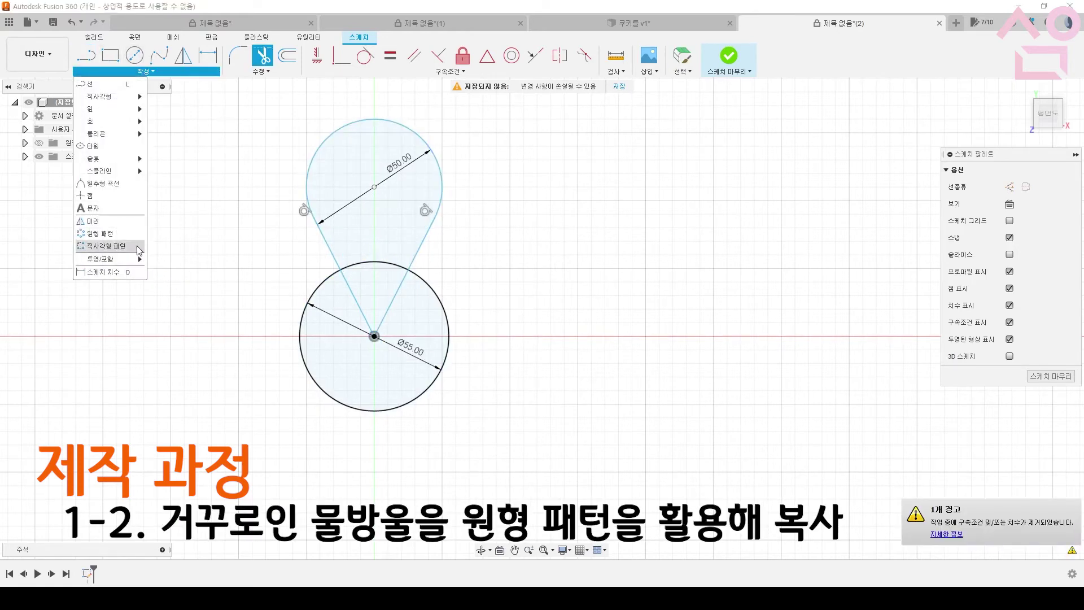
{"action": "left_click", "coordinate": [131, 236]}
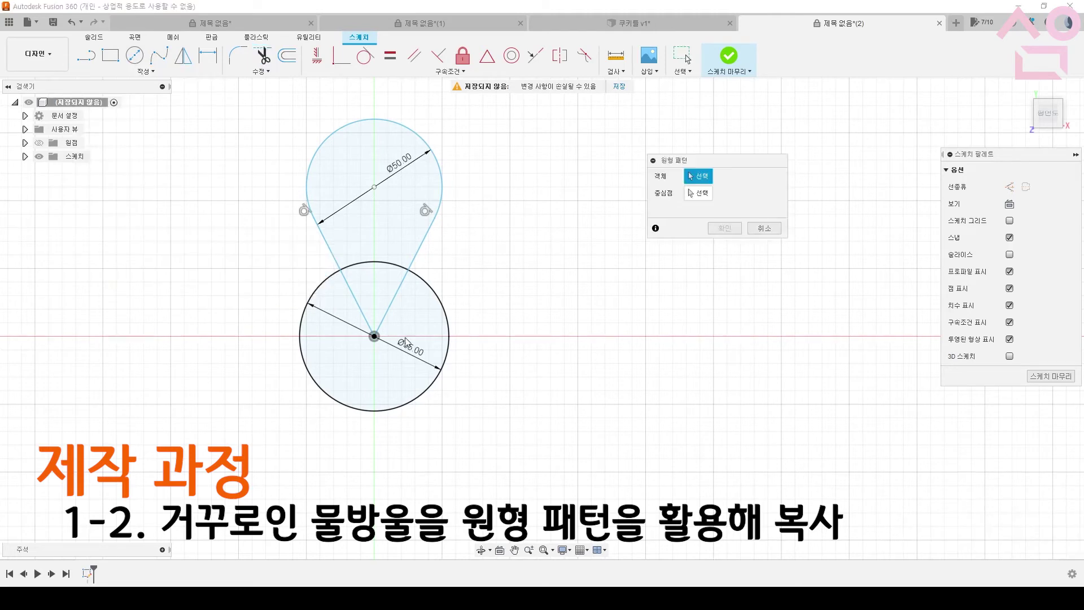
{"action": "double_click", "coordinate": [444, 170]}
{"action": "left_click", "coordinate": [698, 193]}
{"action": "left_click", "coordinate": [375, 336]}
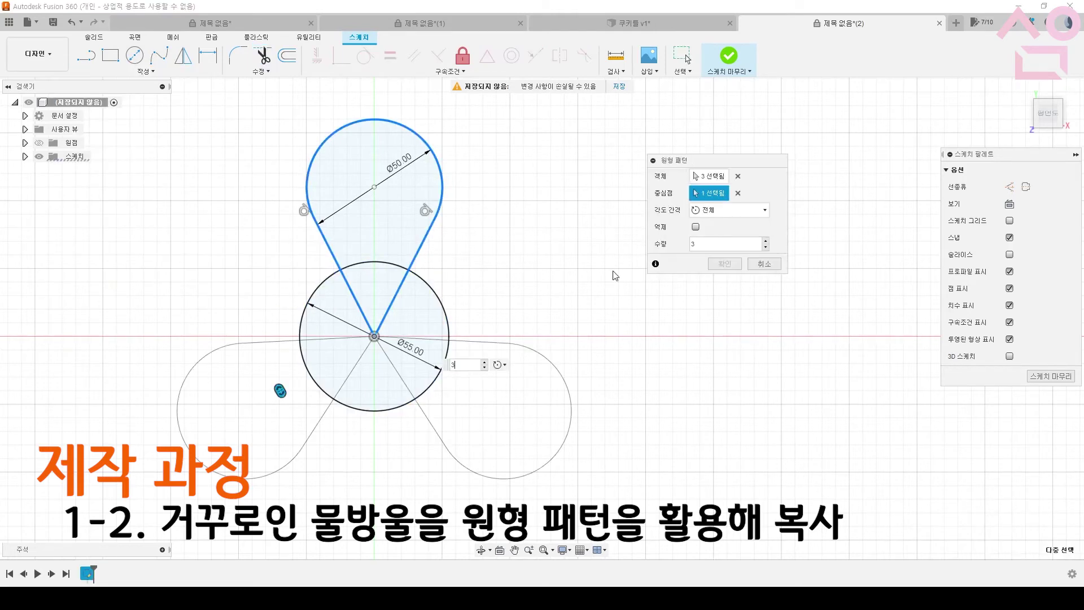
{"action": "left_click", "coordinate": [768, 243]}
{"action": "left_click", "coordinate": [769, 243]}
{"action": "left_click", "coordinate": [724, 264]}
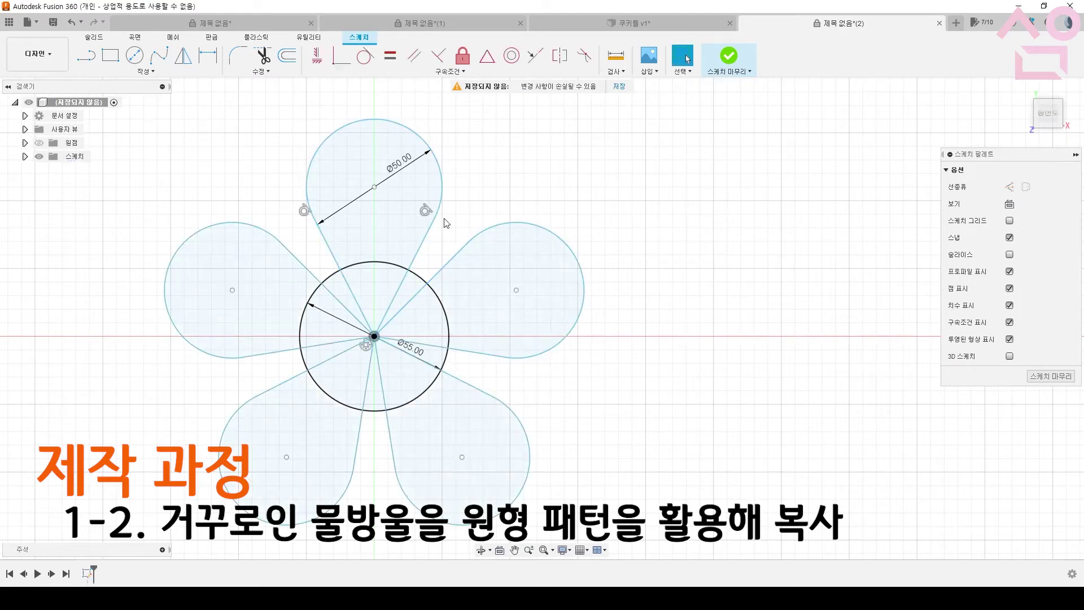
Set the petal arc's diameter to 55 mm, and reduce it to 53 mm
{"action": "double_click", "coordinate": [404, 163]}
{"action": "type", "text": "55"}
{"action": "key", "text": "Return"}
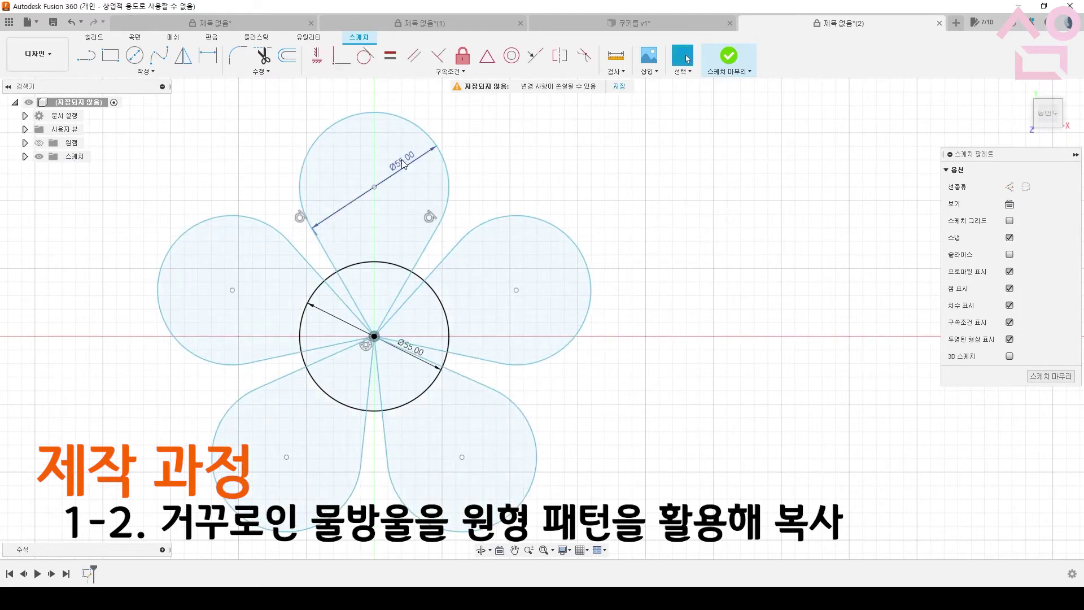
{"action": "double_click", "coordinate": [398, 164]}
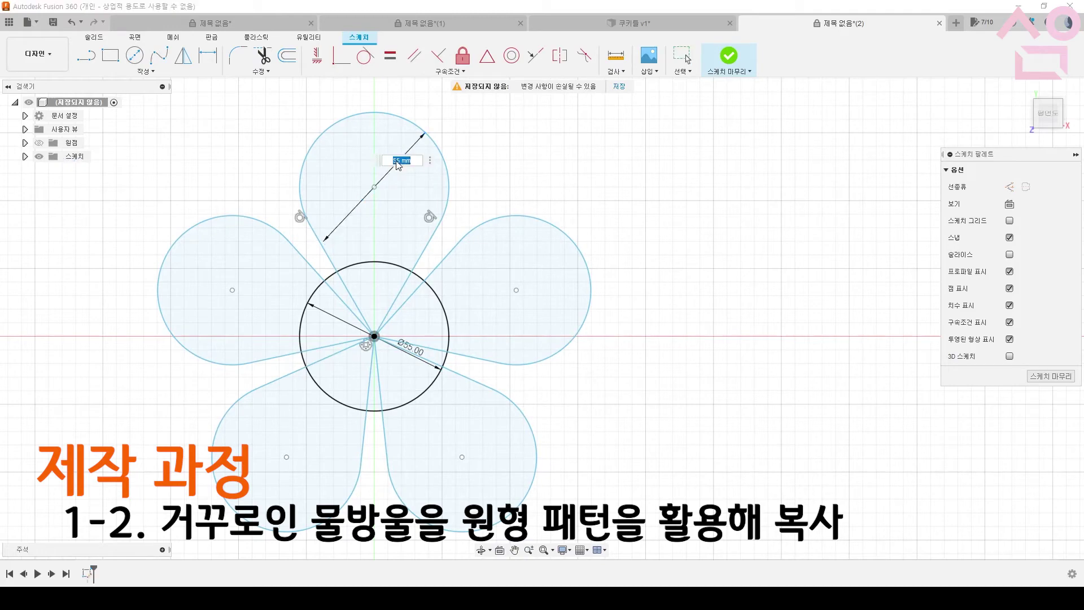
{"action": "type", "text": "53"}
{"action": "key", "text": "Return"}
Trim away the petal lines that run inside the central 55 mm circle
{"action": "scroll", "coordinate": [373, 269], "scroll_direction": "up", "scroll_amount": 2}
{"action": "scroll", "coordinate": [372, 268], "scroll_direction": "down", "scroll_amount": 2}
{"action": "scroll", "coordinate": [369, 265], "scroll_direction": "down", "scroll_amount": 1}
{"action": "scroll", "coordinate": [369, 265], "scroll_direction": "up", "scroll_amount": 1}
{"action": "key", "text": "t"}
{"action": "mouse_move", "coordinate": [382, 304]}
{"action": "left_mouse_down"}
{"action": "mouse_move", "coordinate": [400, 344]}
{"action": "mouse_move", "coordinate": [342, 328]}
{"action": "mouse_move", "coordinate": [385, 329]}
{"action": "left_mouse_up"}
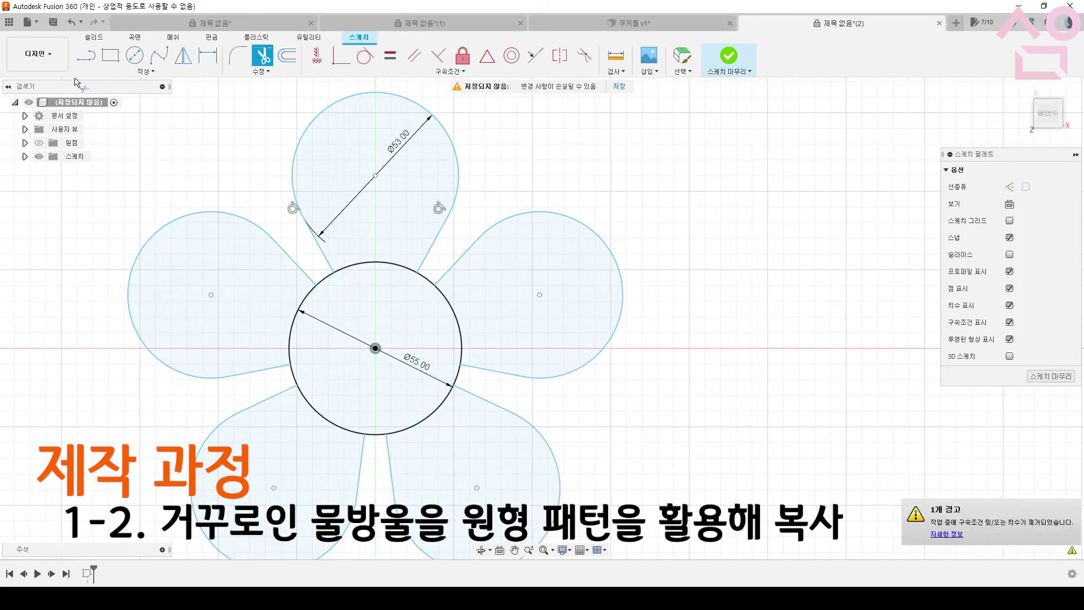
Draw an upright ellipse about 10 mm tall as an eye in the upper right of the central circle
{"action": "left_click", "coordinate": [142, 72]}
{"action": "left_click", "coordinate": [114, 147]}
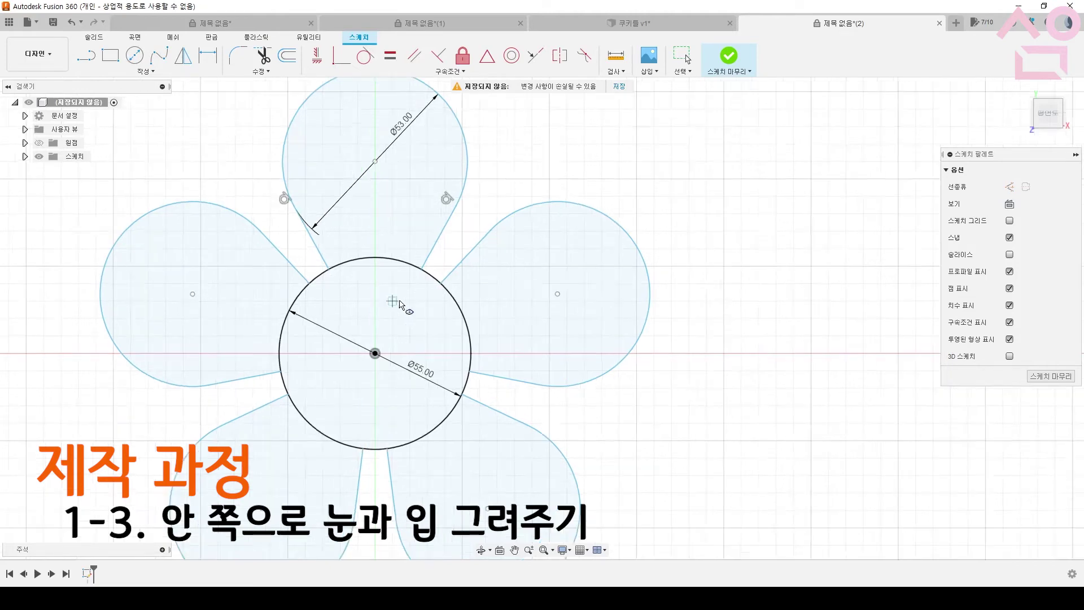
{"action": "scroll", "coordinate": [398, 301], "scroll_direction": "up", "scroll_amount": 2}
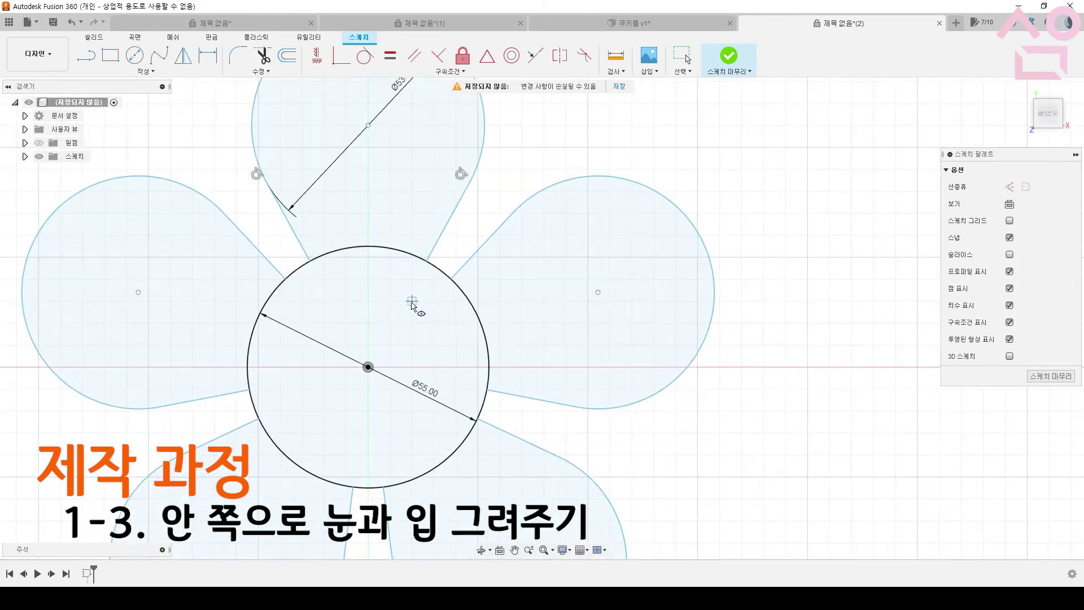
{"action": "scroll", "coordinate": [412, 305], "scroll_direction": "down", "scroll_amount": 1}
{"action": "middle_click_drag", "start_coordinate": [412, 305], "coordinate": [407, 337]}
{"action": "left_click", "coordinate": [408, 357]}
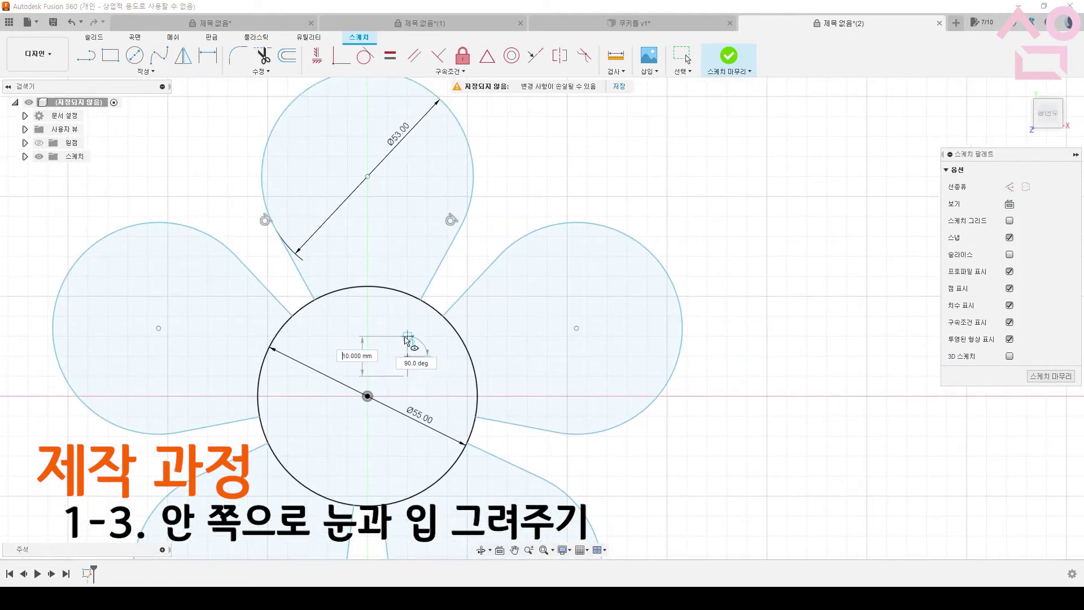
{"action": "left_click", "coordinate": [409, 337]}
{"action": "left_click", "coordinate": [421, 347]}
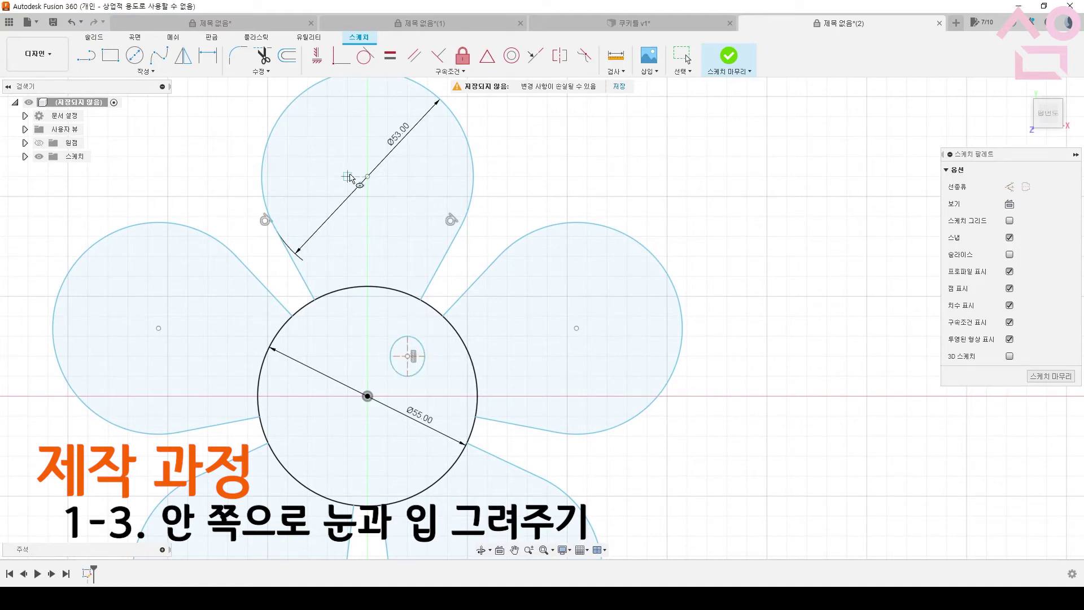
Draw a vertical construction line above the centre of the central circle, midway across the face
{"action": "key", "text": "l"}
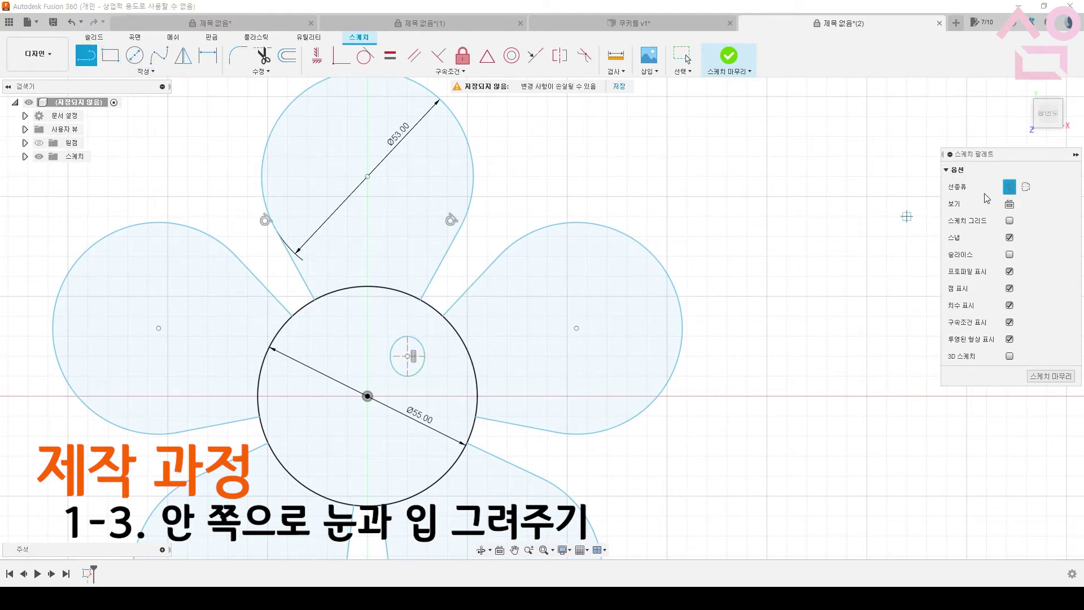
{"action": "left_click", "coordinate": [367, 316]}
{"action": "left_click", "coordinate": [367, 378]}
{"action": "key", "text": "Escape"}
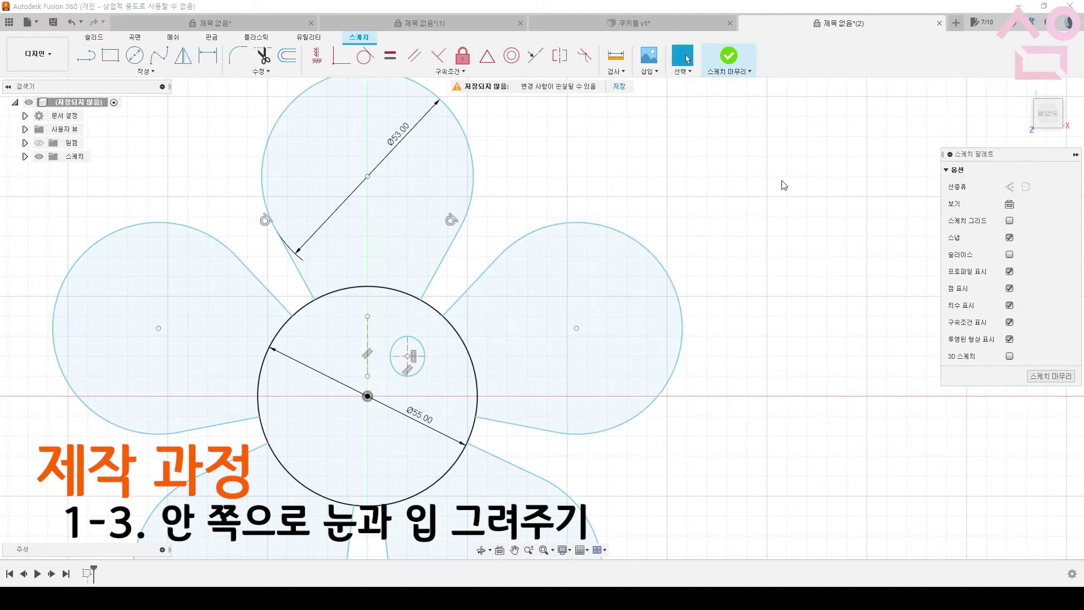
Mirror the eye ellipse across the vertical construction line to make the second eye
{"action": "left_click", "coordinate": [183, 55]}
{"action": "left_click", "coordinate": [424, 349]}
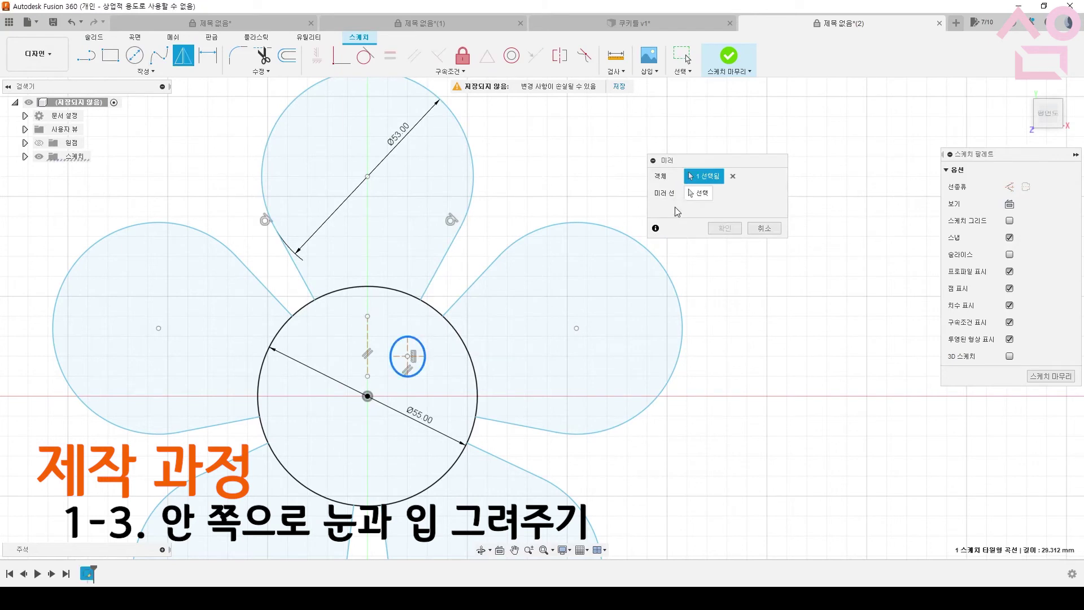
{"action": "left_click", "coordinate": [699, 193]}
{"action": "left_click", "coordinate": [368, 336]}
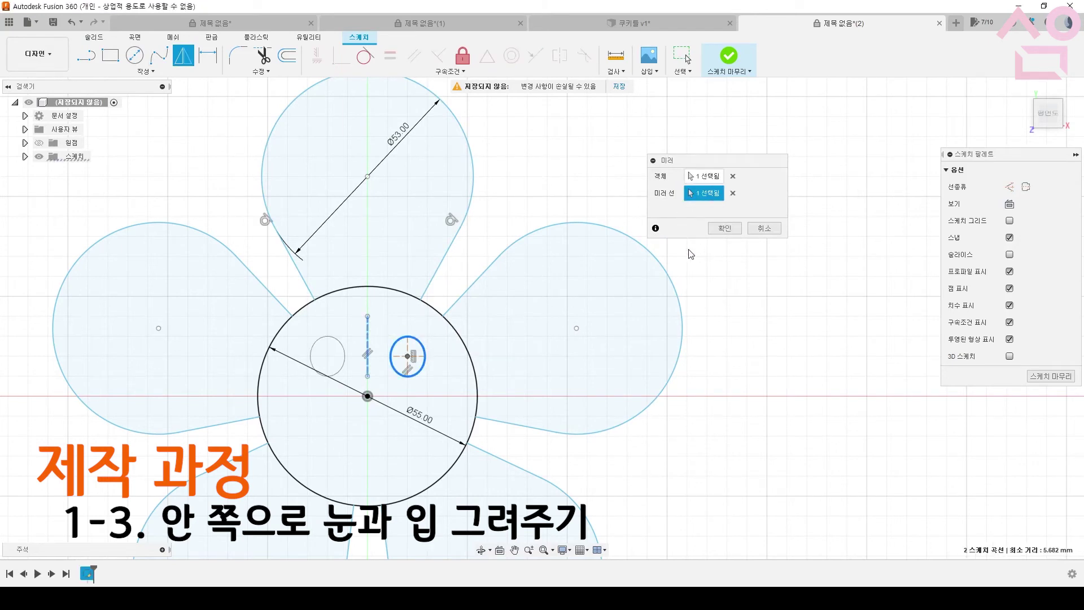
{"action": "left_click", "coordinate": [709, 230]}
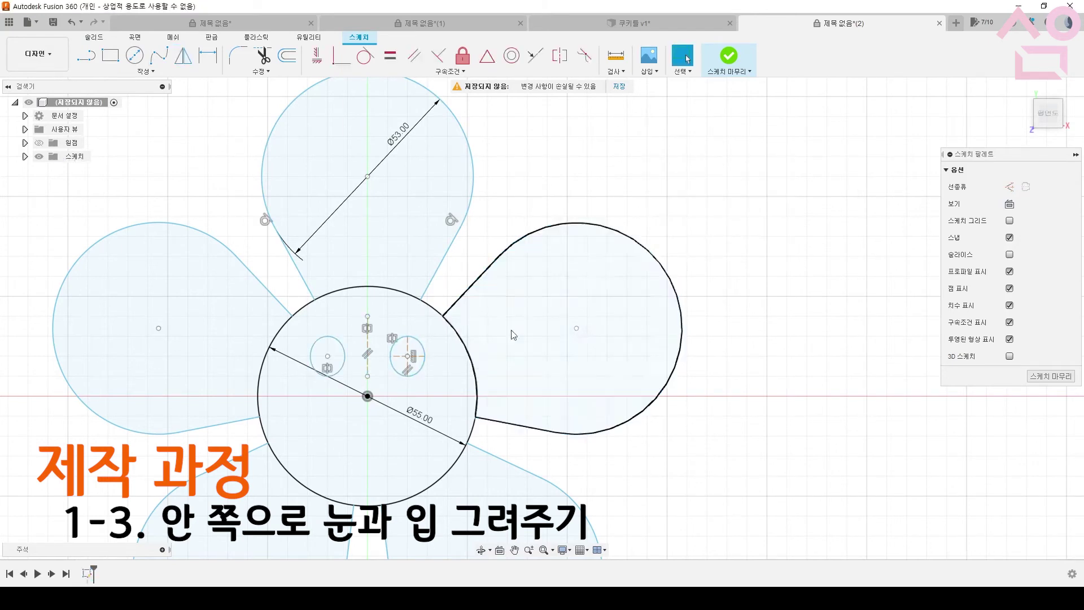
Move the original eye ellipse slightly down towards the centre of the face
{"action": "left_click", "coordinate": [419, 342]}
{"action": "key", "text": "m"}
{"action": "left_click_drag", "start_coordinate": [407, 322], "coordinate": [406, 341]}
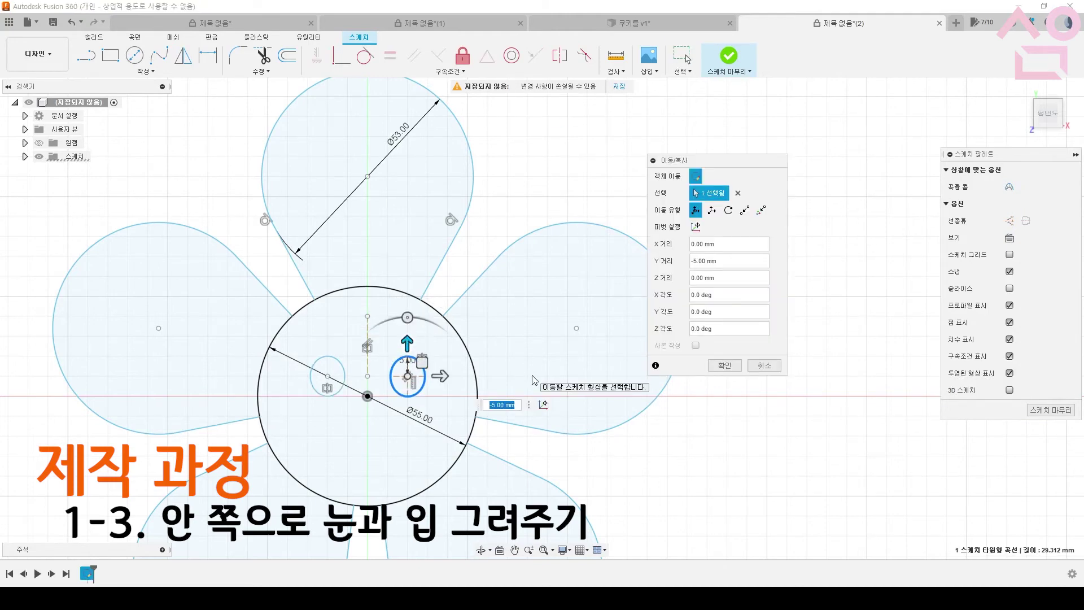
{"action": "key", "text": "Return"}
Draw a three-point arc below the eyes as a smiling mouth, about as wide as the distance between the eye centres
{"action": "left_click", "coordinate": [144, 71]}
{"action": "mouse_move", "coordinate": [145, 122]}
{"action": "left_click", "coordinate": [169, 133]}
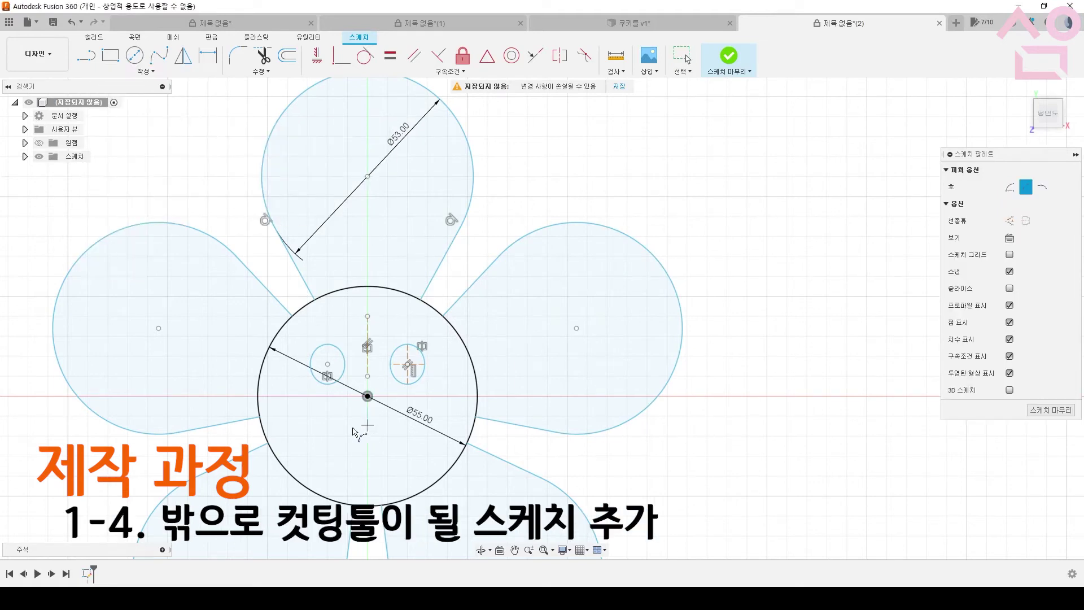
{"action": "left_click", "coordinate": [327, 416]}
{"action": "left_click", "coordinate": [408, 416]}
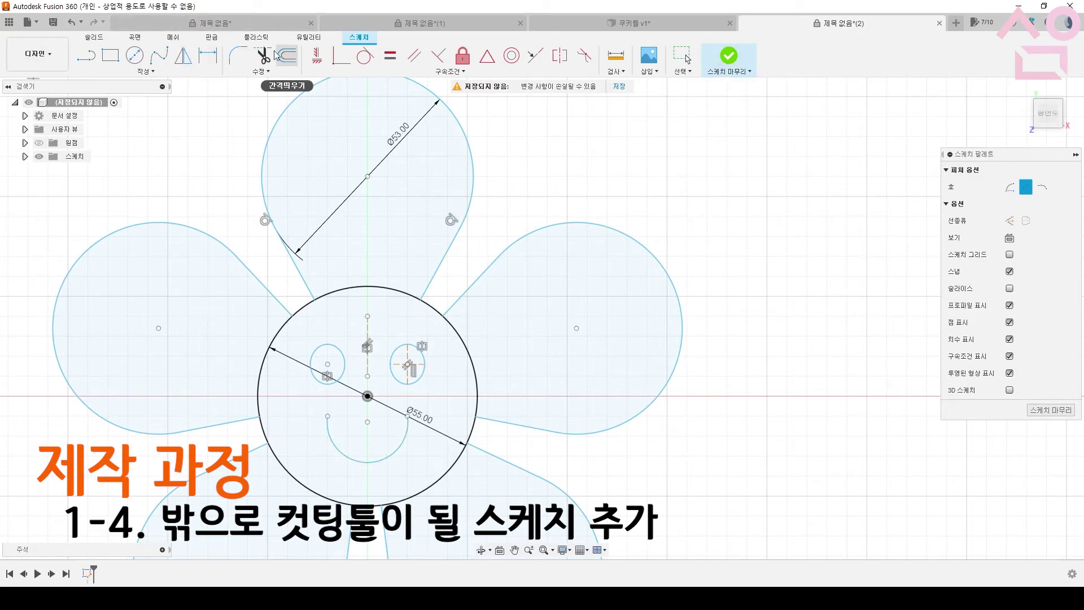
Offset the top petal outline 5.5 mm outwards and pattern the offset circularly around the origin for all five petals
{"action": "left_click", "coordinate": [289, 58]}
{"action": "left_click", "coordinate": [450, 107]}
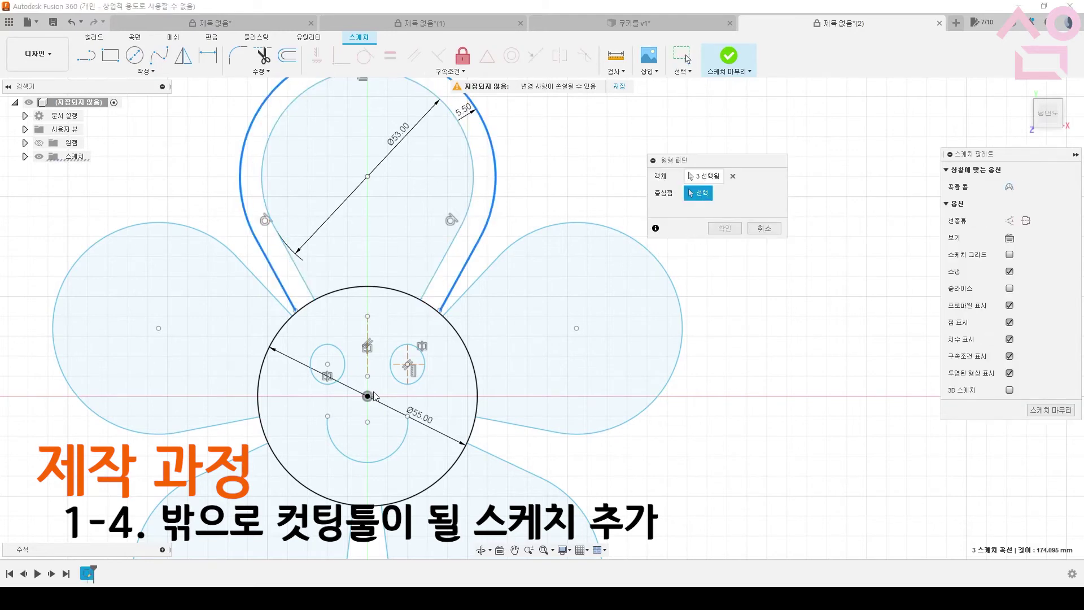
{"action": "left_click", "coordinate": [368, 395]}
{"action": "key", "text": "Return"}
Trim the overlapping ends of the offset petals to leave one continuous outer flower outline, and finish the sketch
{"action": "key", "text": "t"}
{"action": "left_click", "coordinate": [281, 275]}
{"action": "left_click", "coordinate": [490, 451]}
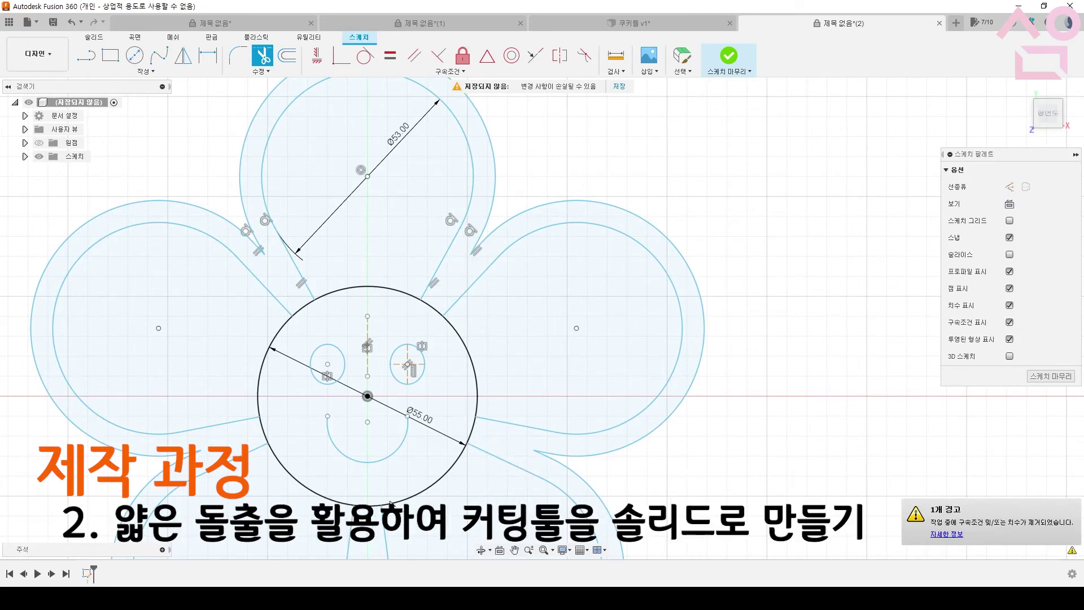
{"action": "scroll", "coordinate": [709, 278], "scroll_direction": "down", "scroll_amount": 5}
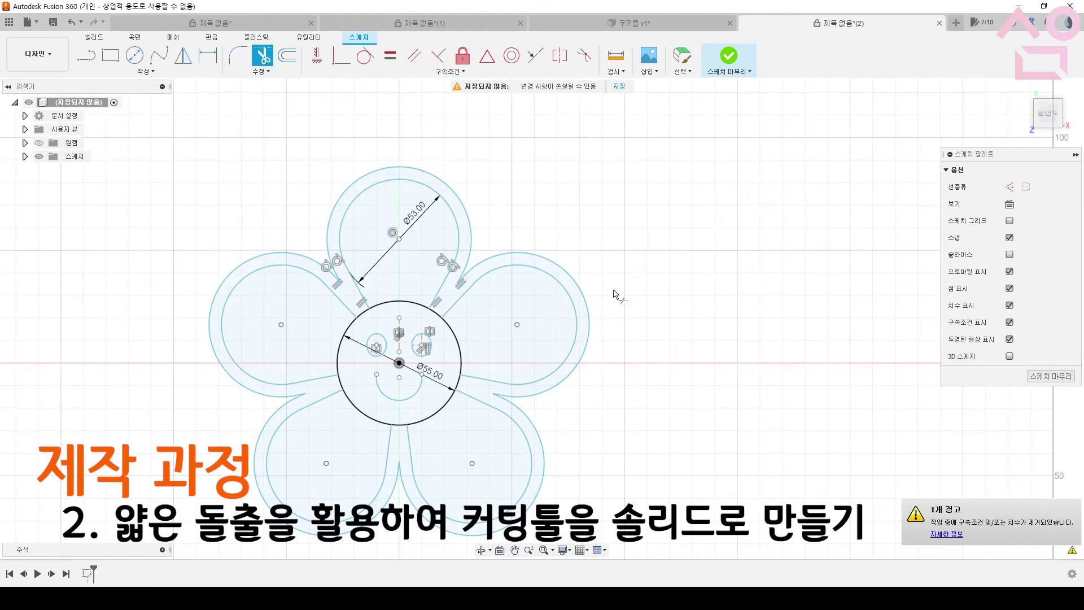
{"action": "left_click", "coordinate": [728, 57]}
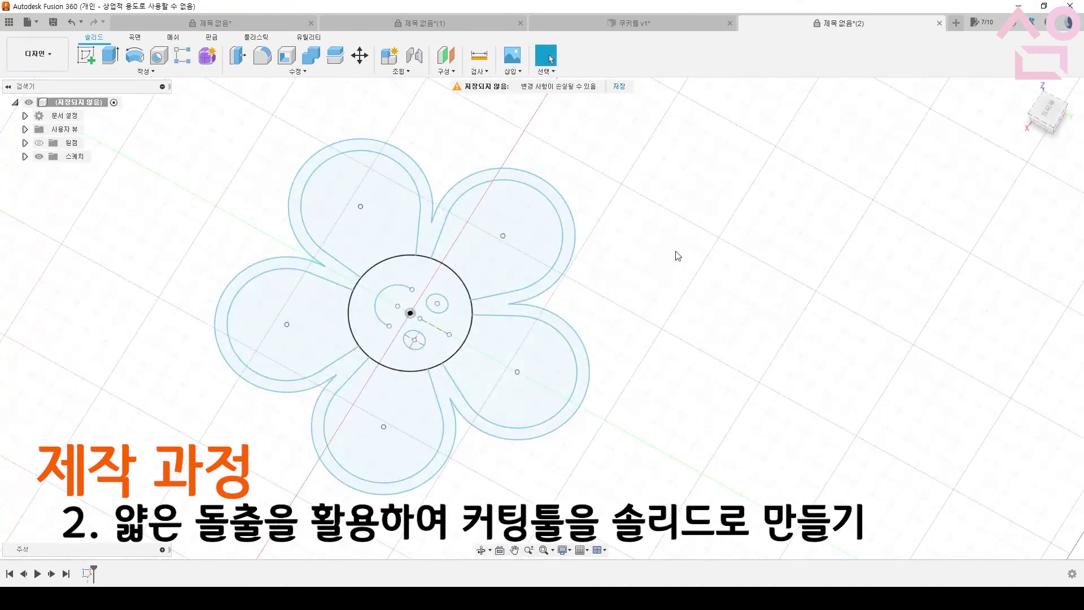
Thin-extrude the outer flower outline by -30 mm as a new body with a 1 mm wall on Side 1
{"action": "left_click", "coordinate": [110, 62]}
{"action": "left_click", "coordinate": [713, 178]}
{"action": "left_click", "coordinate": [537, 221]}
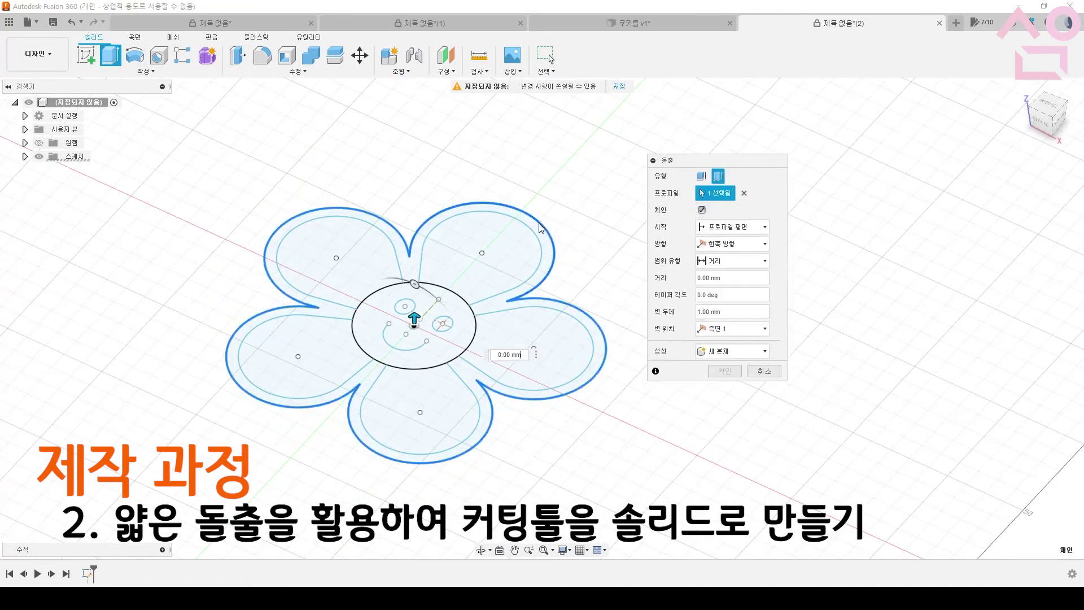
{"action": "left_click_drag", "start_coordinate": [417, 327], "coordinate": [417, 378]}
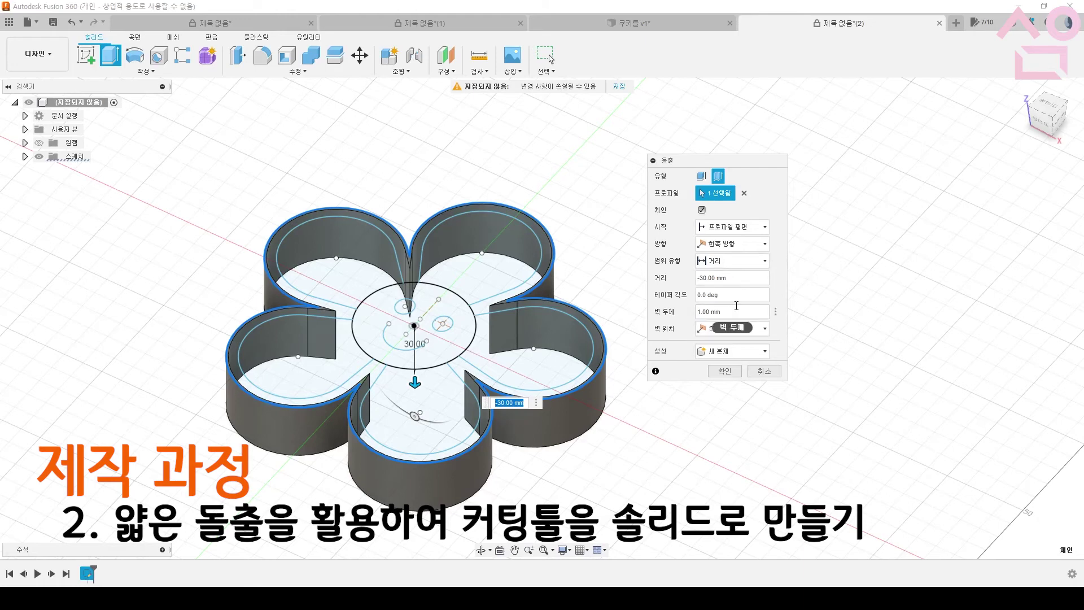
{"action": "left_click", "coordinate": [725, 371]}
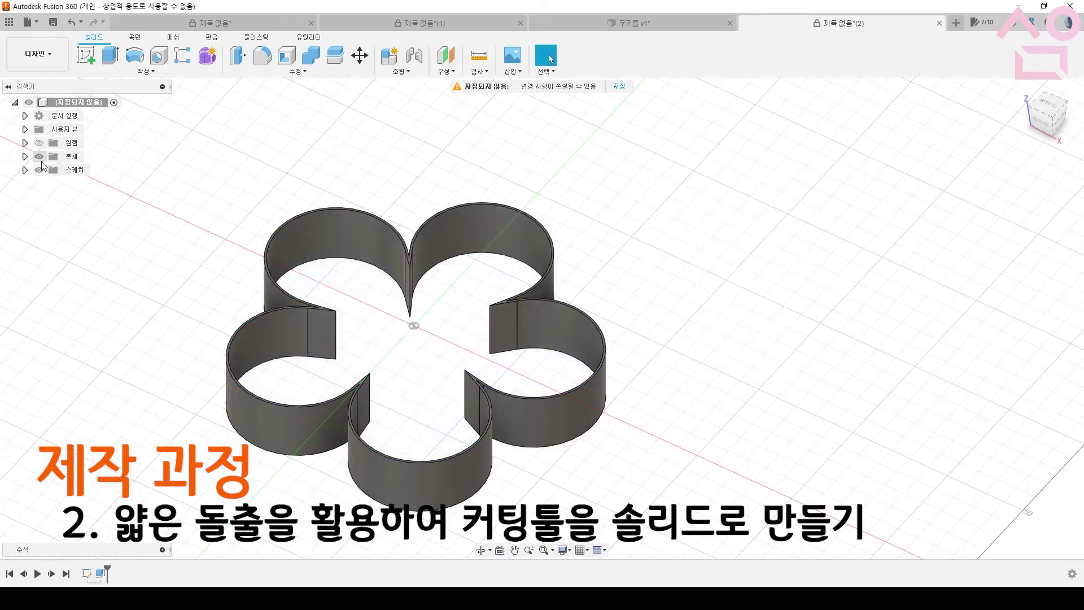
Make the flower sketch visible again
{"action": "left_click", "coordinate": [25, 170]}
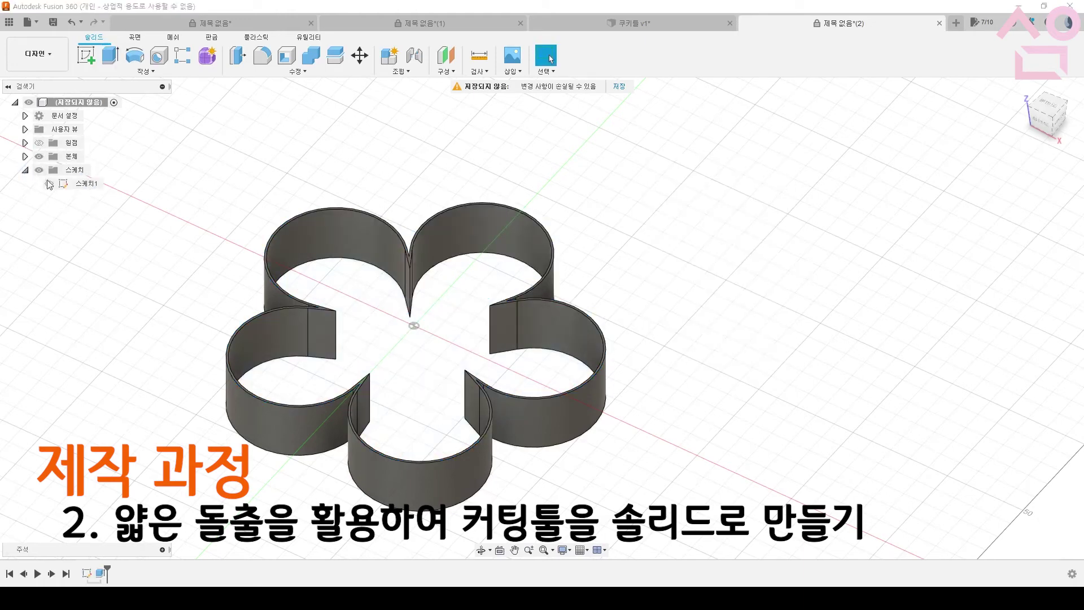
{"action": "left_click", "coordinate": [49, 183]}
{"action": "scroll", "coordinate": [568, 225], "scroll_direction": "up", "scroll_amount": 3}
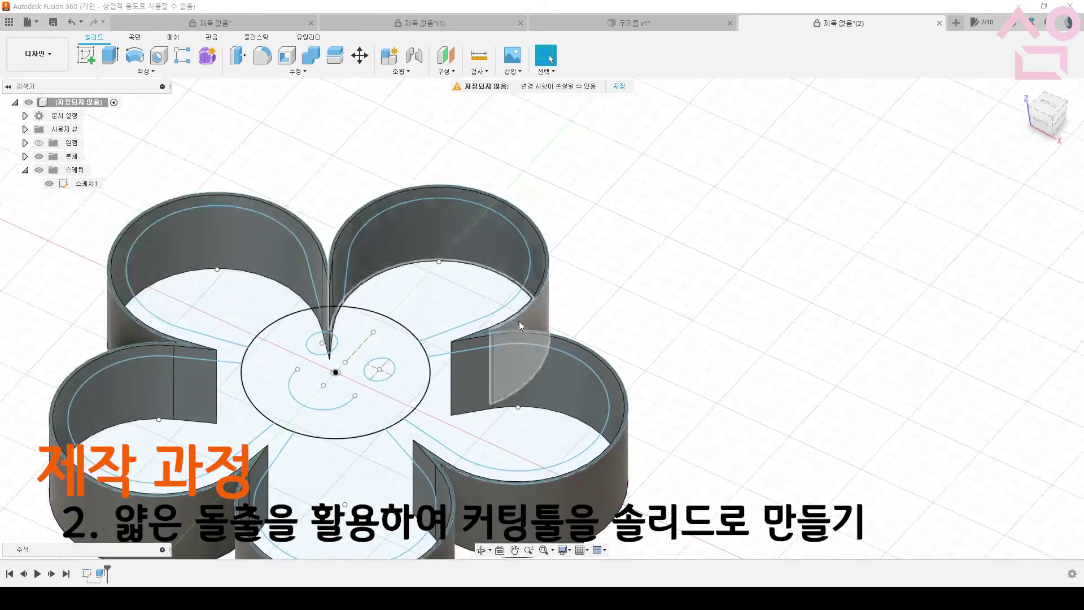
Change the wall location of the flower's thin extrusion to Side 2
{"action": "double_click", "coordinate": [100, 573]}
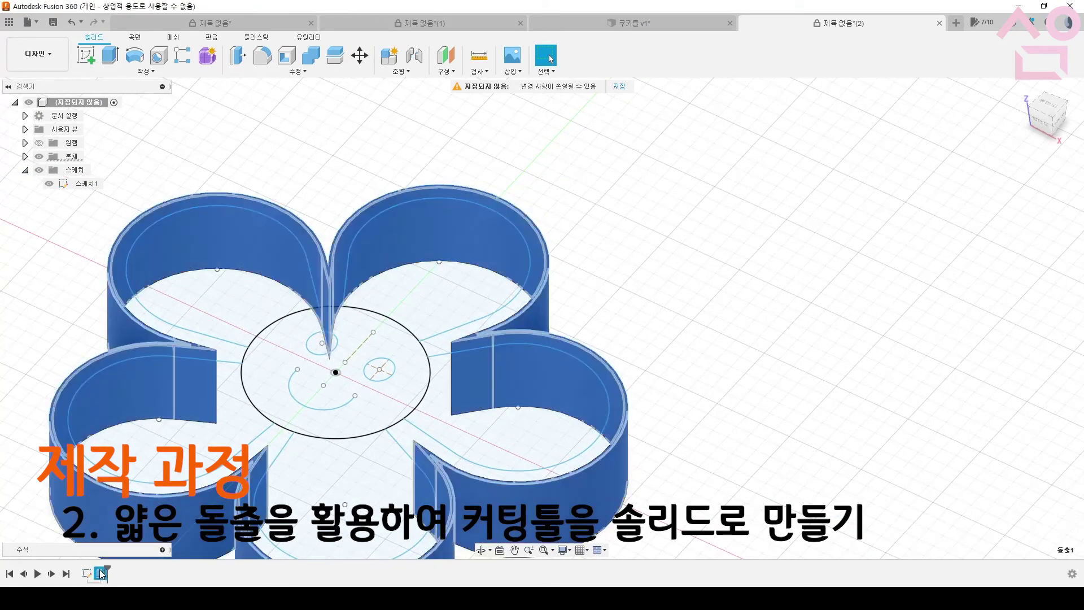
{"action": "left_click", "coordinate": [721, 354]}
{"action": "left_click", "coordinate": [727, 337]}
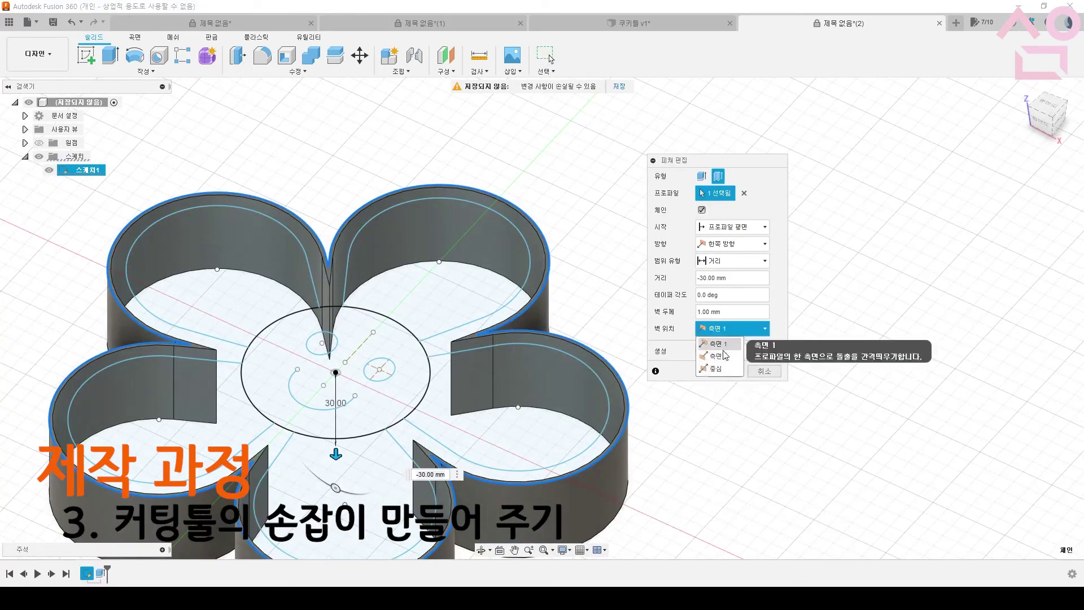
{"action": "left_click", "coordinate": [726, 372]}
{"action": "left_click", "coordinate": [724, 371]}
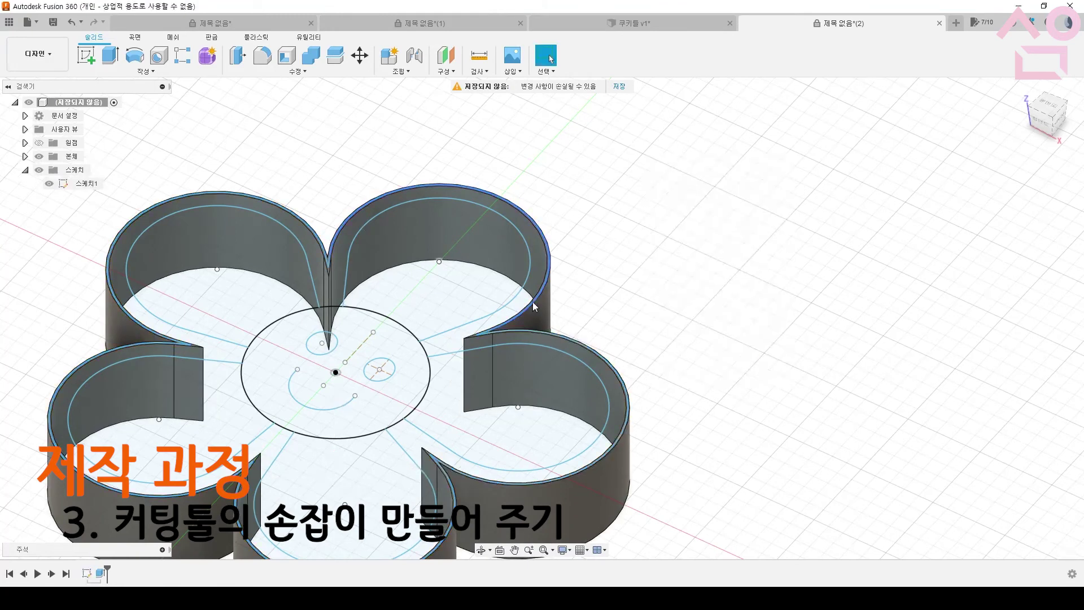
Thin-extrude the outer flower outline by -5 mm with a 10 mm wall on Side 2, joined to the cutter as a handle rim
{"action": "left_click", "coordinate": [543, 288]}
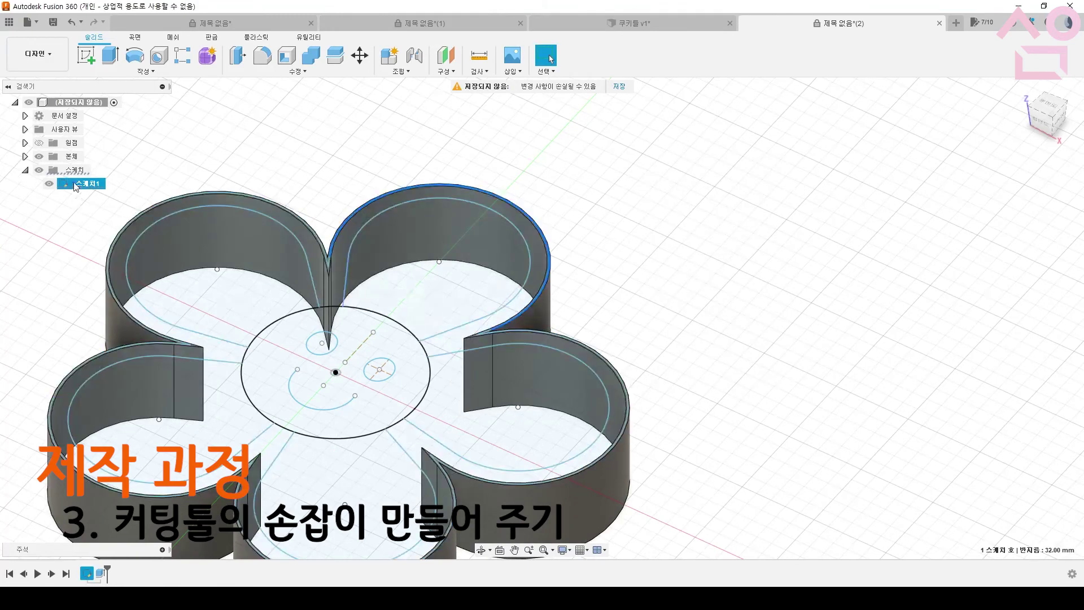
{"action": "left_click", "coordinate": [111, 55]}
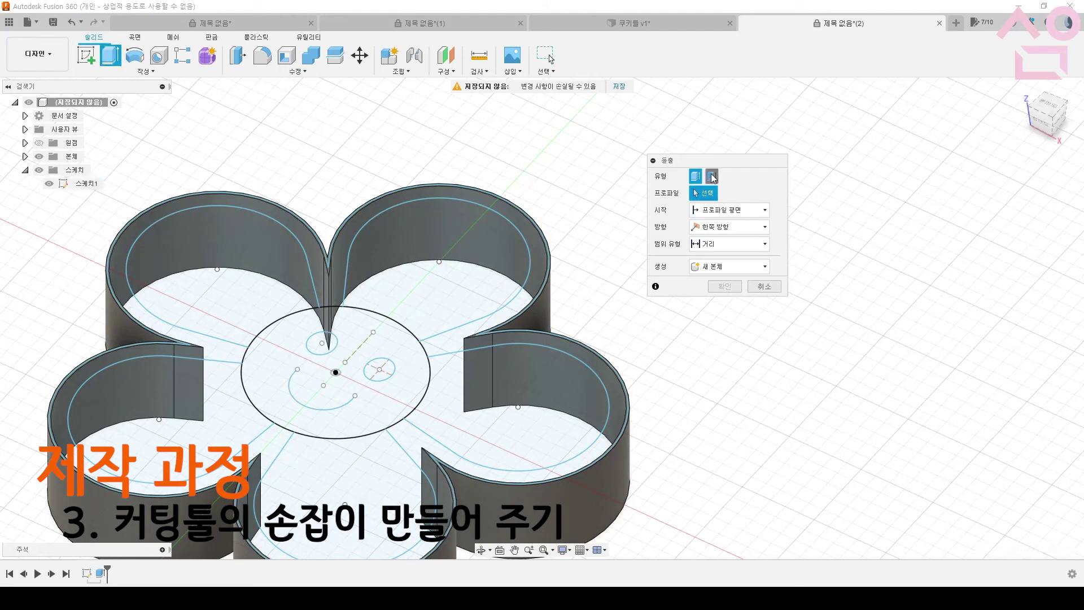
{"action": "left_click", "coordinate": [713, 176]}
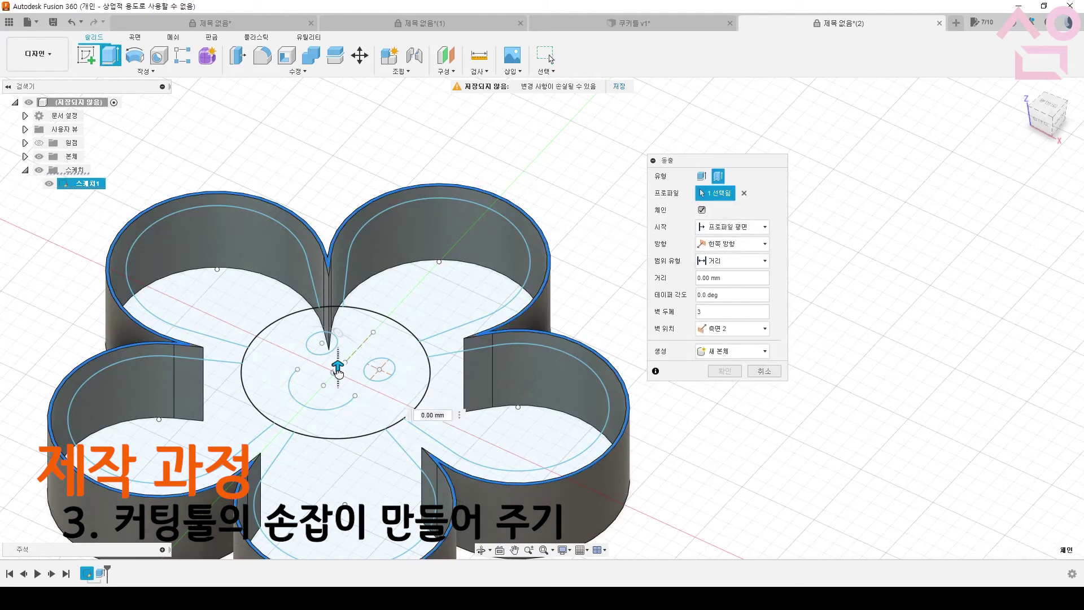
{"action": "left_click_drag", "start_coordinate": [338, 369], "coordinate": [337, 396]}
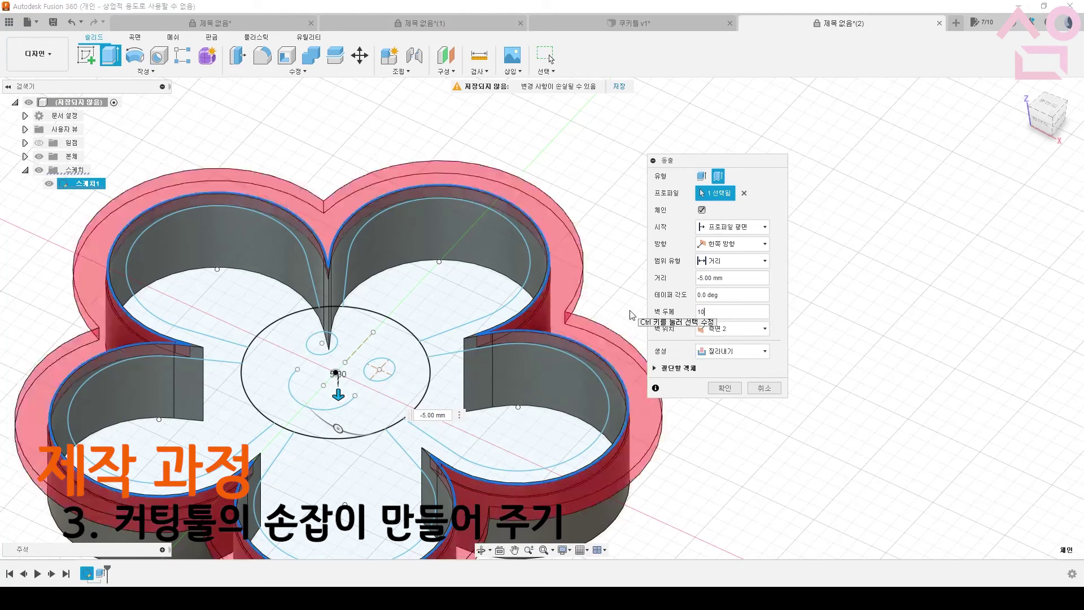
{"action": "left_click", "coordinate": [734, 352]}
{"action": "left_click", "coordinate": [726, 365]}
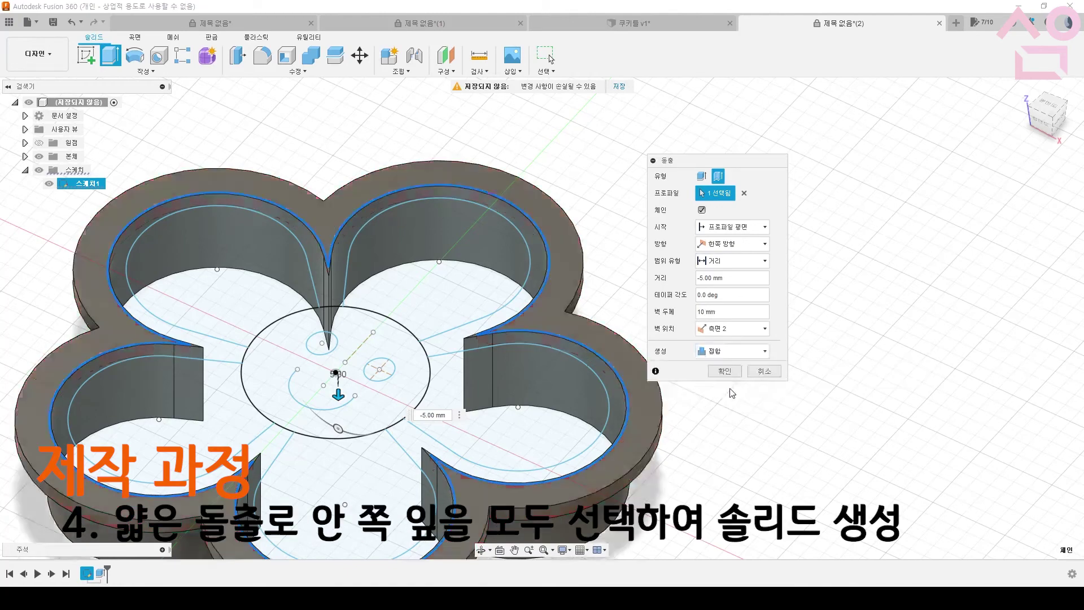
{"action": "left_click", "coordinate": [733, 371]}
Thin-extrude the five inner petal outlines by -20 mm on Side 1 as new bodies, and increase their wall thickness
{"action": "mouse_move", "coordinate": [753, 431]}
{"action": "middle_mouse_down", "text": "shift"}
{"action": "mouse_move", "coordinate": [706, 337]}
{"action": "mouse_move", "coordinate": [712, 293]}
{"action": "mouse_move", "coordinate": [751, 412]}
{"action": "middle_mouse_up", "text": "shift"}
{"action": "key", "text": "e"}
{"action": "left_click", "coordinate": [409, 387]}
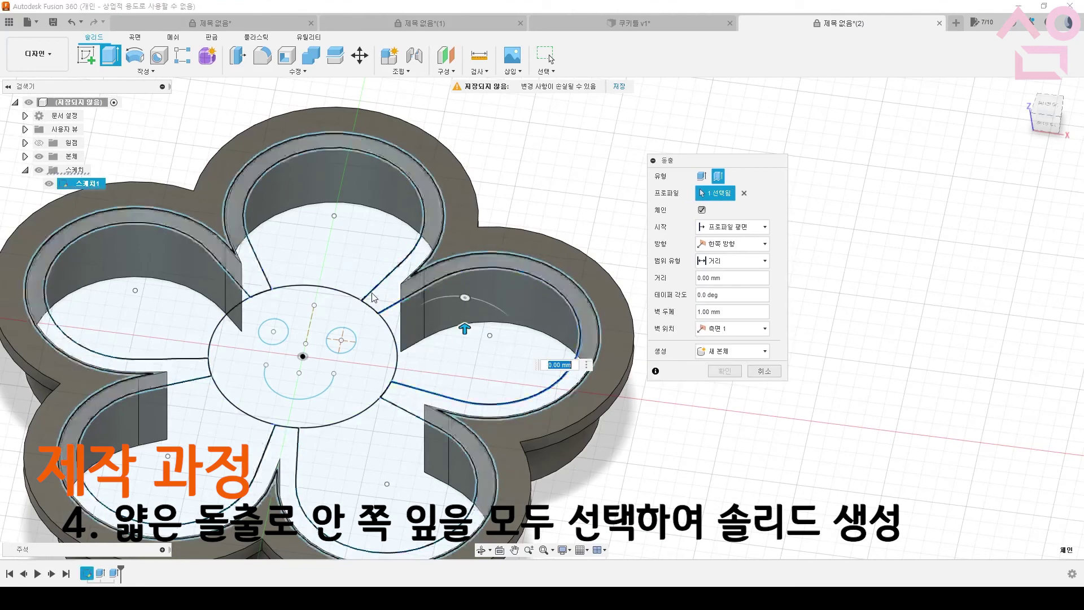
{"action": "left_click", "coordinate": [377, 287]}
{"action": "left_click", "coordinate": [232, 277]}
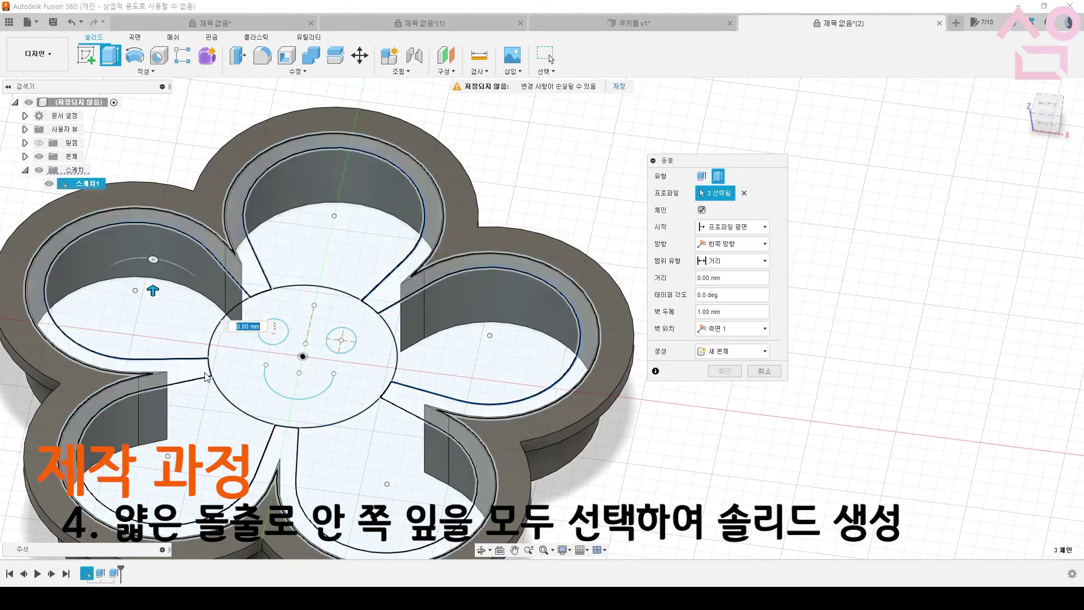
{"action": "left_click", "coordinate": [204, 378]}
{"action": "left_click", "coordinate": [305, 438]}
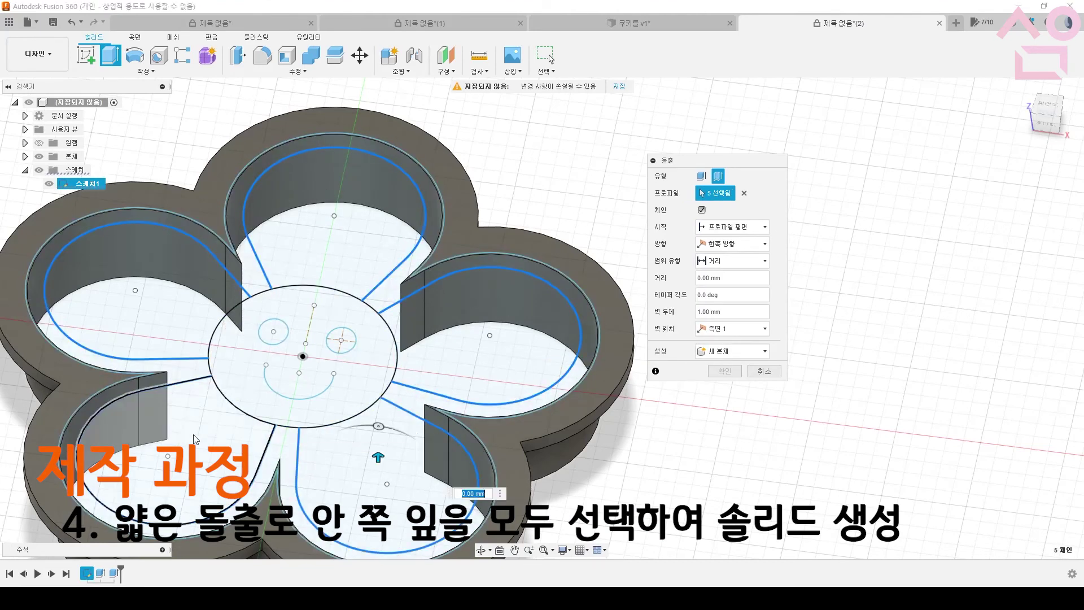
{"action": "left_click_drag", "start_coordinate": [378, 457], "coordinate": [420, 486]}
{"action": "middle_click_drag", "start_coordinate": [420, 486], "coordinate": [407, 303], "text": "shift"}
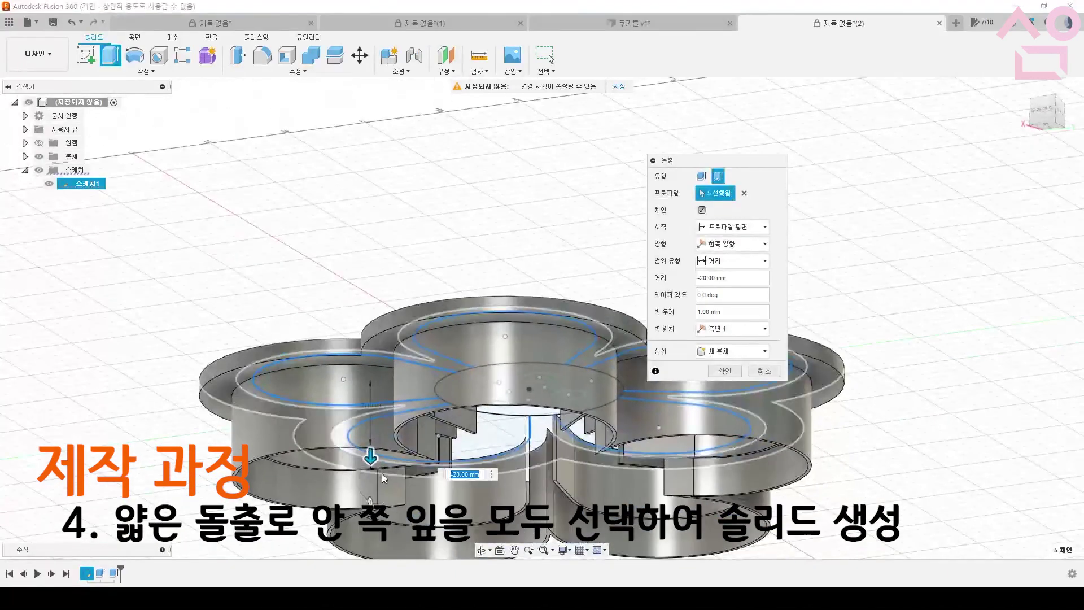
{"action": "left_click_drag", "start_coordinate": [371, 469], "coordinate": [371, 455]}
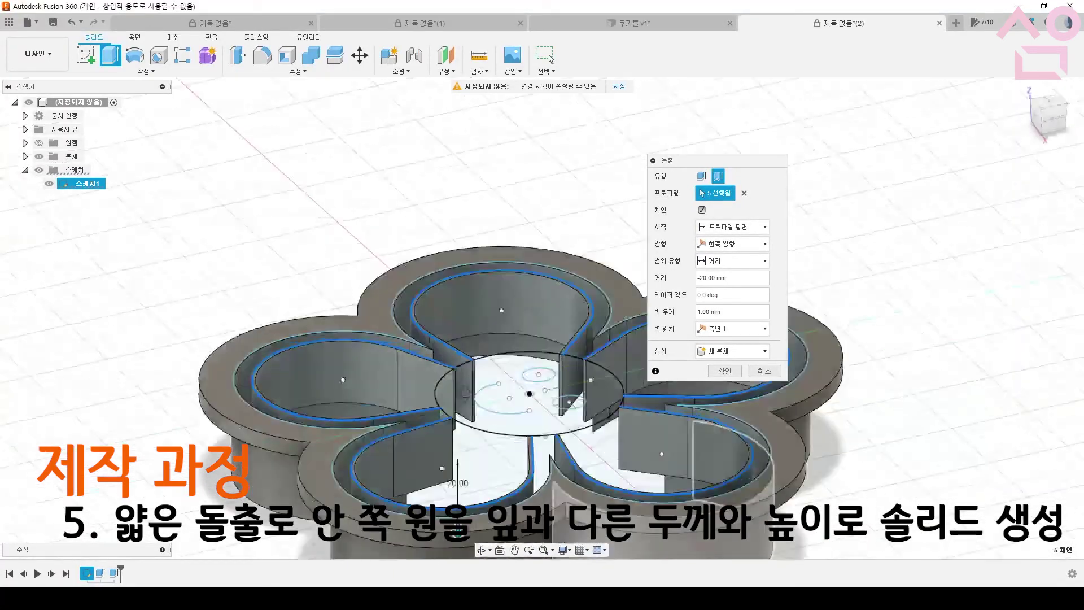
{"action": "left_click_drag", "start_coordinate": [726, 313], "coordinate": [530, 317]}
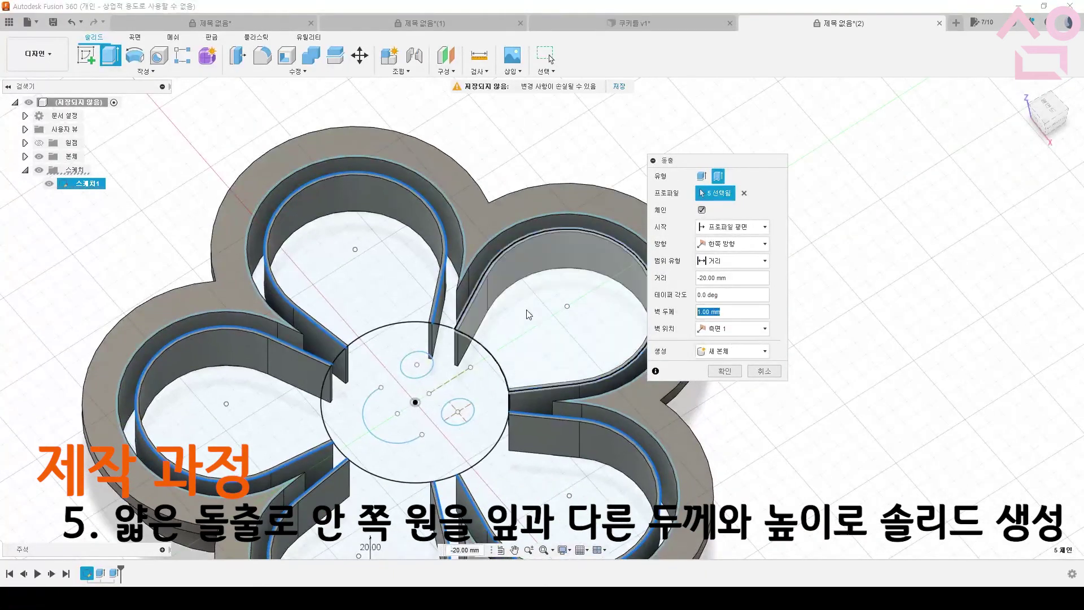
{"action": "key", "text": "Return"}
Thin-extrude the central circle by -15 mm with a centred wall 3.5 mm thick
{"action": "key", "text": "e"}
{"action": "left_click", "coordinate": [441, 328]}
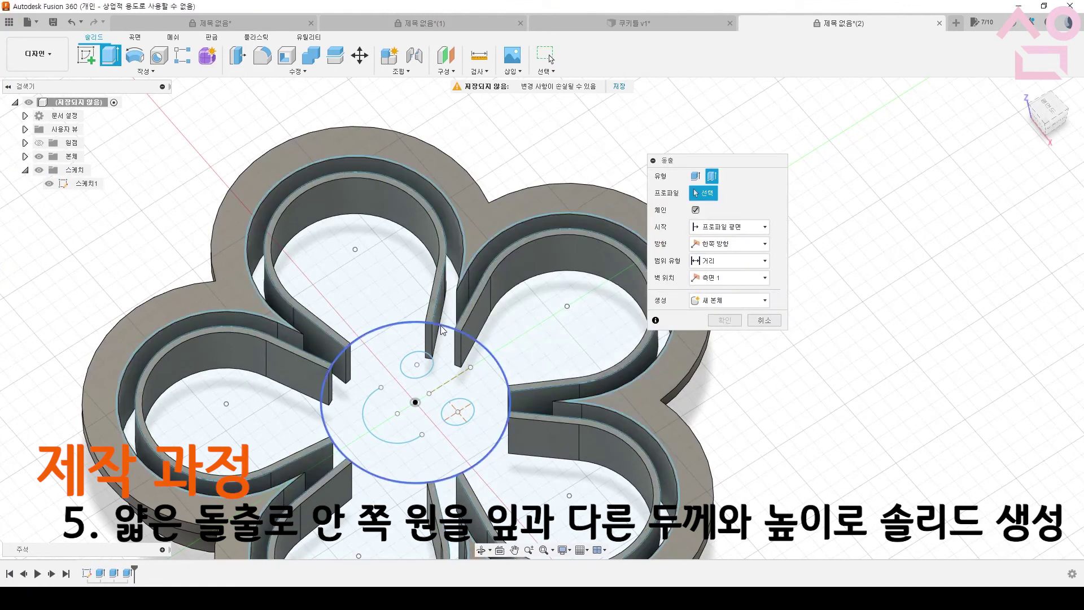
{"action": "type", "text": "-15"}
{"action": "left_click", "coordinate": [732, 328]}
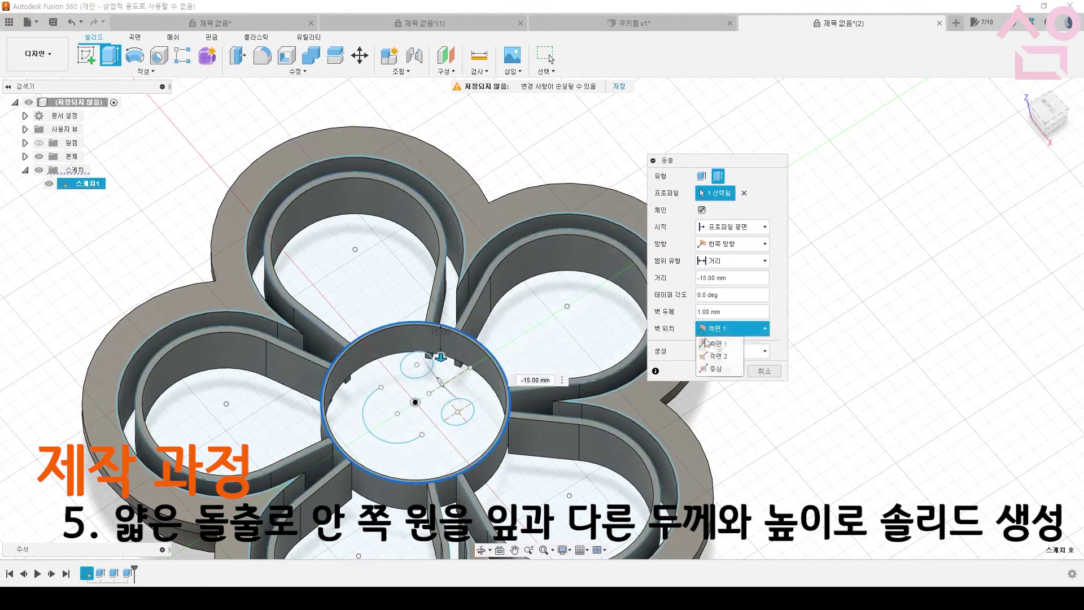
{"action": "left_click", "coordinate": [716, 369]}
{"action": "type", "text": "3.5"}
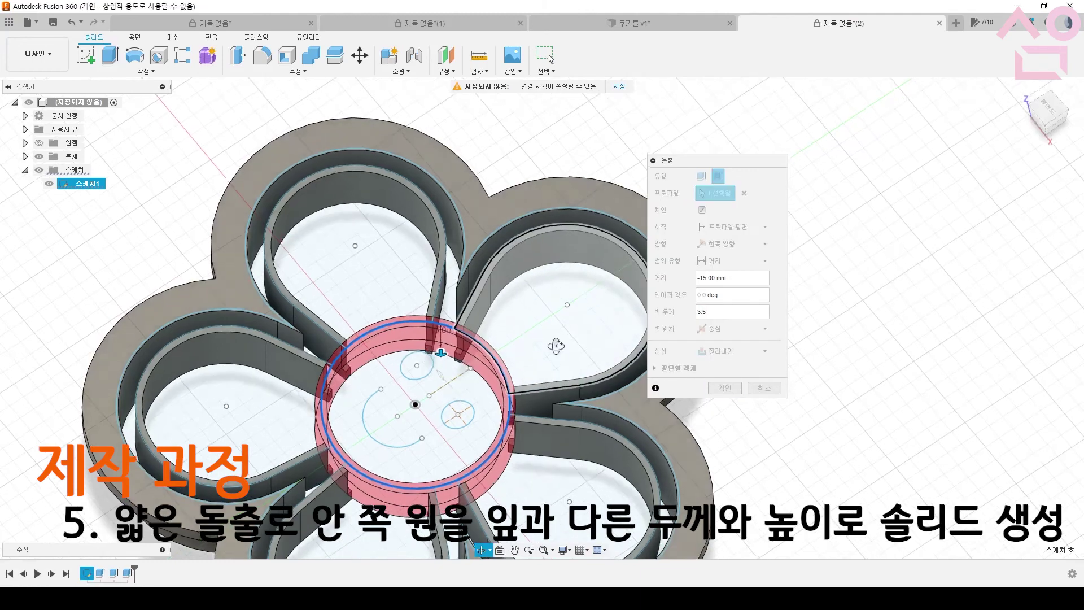
Join the central ring to the inner petal walls and set its wall thickness to 4 mm
{"action": "left_click", "coordinate": [723, 351]}
{"action": "left_click", "coordinate": [746, 355]}
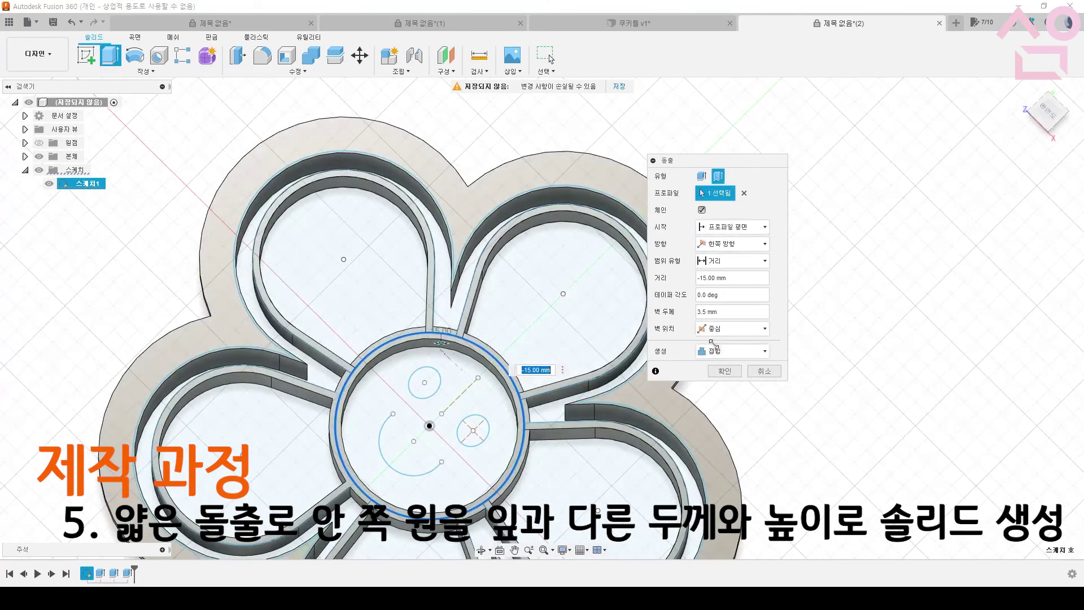
{"action": "left_click_drag", "start_coordinate": [725, 314], "coordinate": [516, 312]}
{"action": "type", "text": "4"}
{"action": "middle_click_drag", "start_coordinate": [516, 341], "coordinate": [452, 185], "text": "shift"}
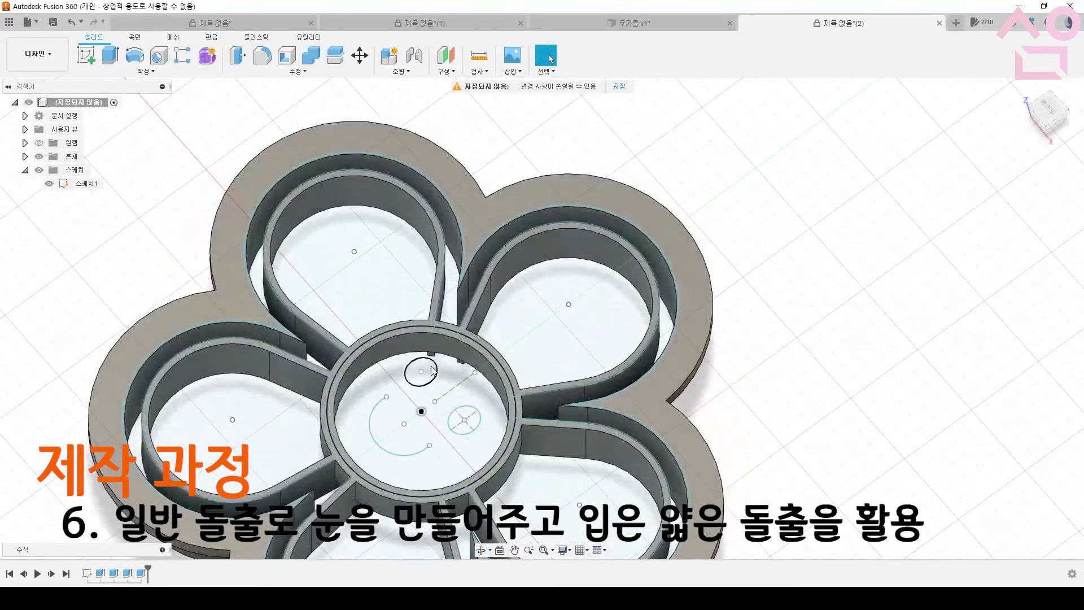
Extrude the two eye circles by -16 mm as new bodies
{"action": "left_click", "coordinate": [424, 371]}
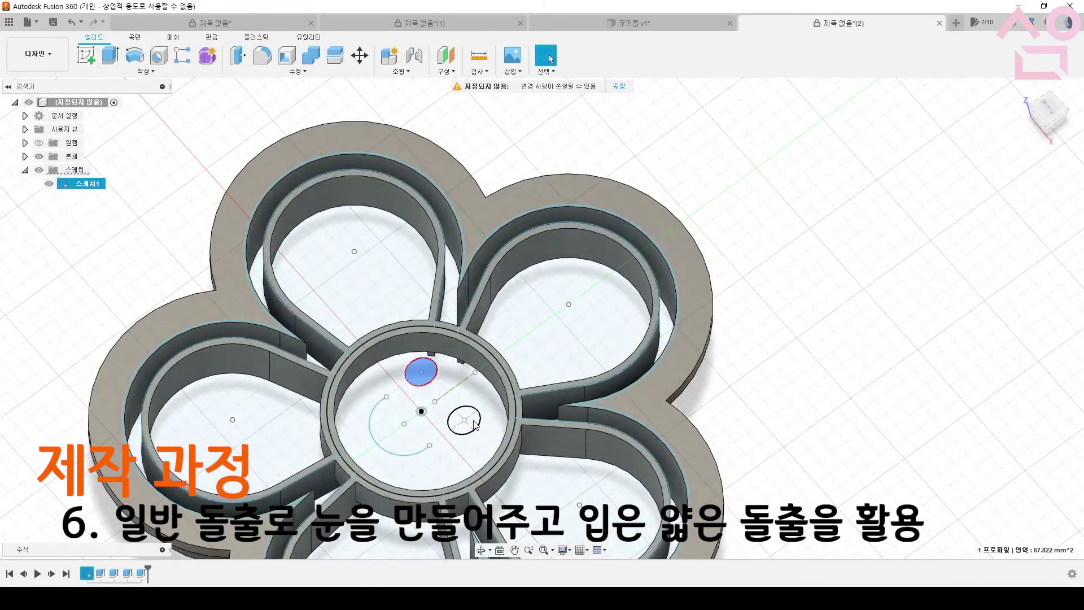
{"action": "left_click", "coordinate": [474, 423]}
{"action": "key", "text": "e"}
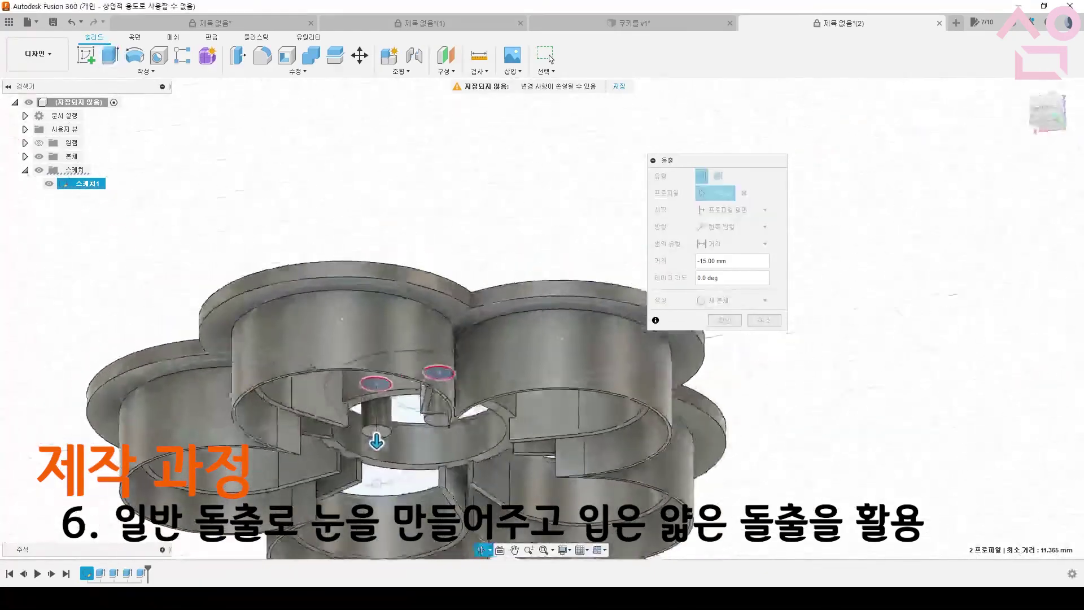
{"action": "left_click_drag", "start_coordinate": [377, 428], "coordinate": [376, 440]}
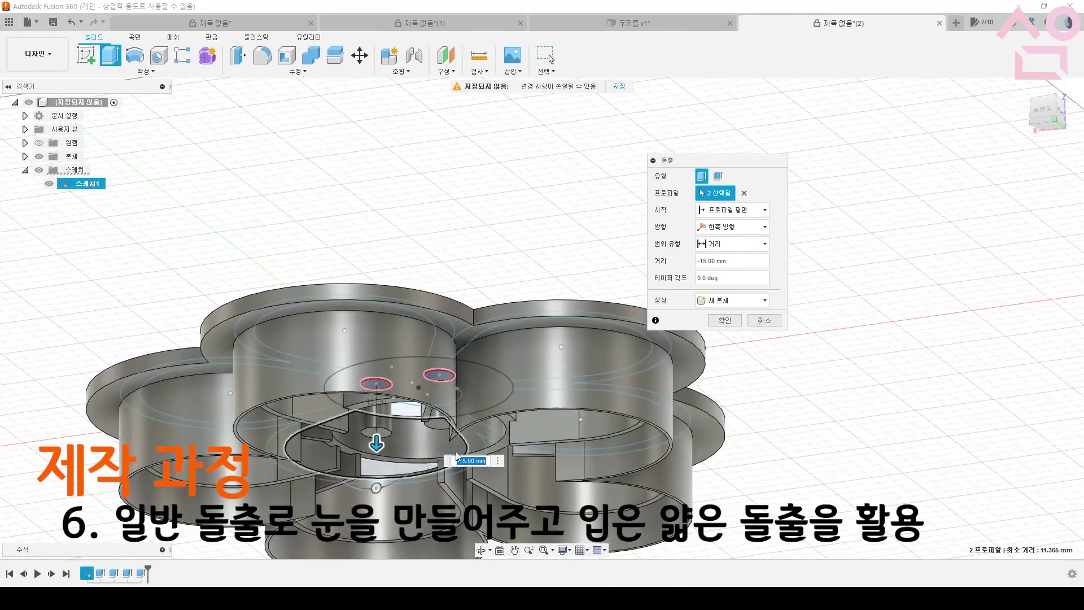
{"action": "middle_click_drag", "start_coordinate": [430, 450], "coordinate": [574, 452], "text": "shift"}
{"action": "type", "text": "-10"}
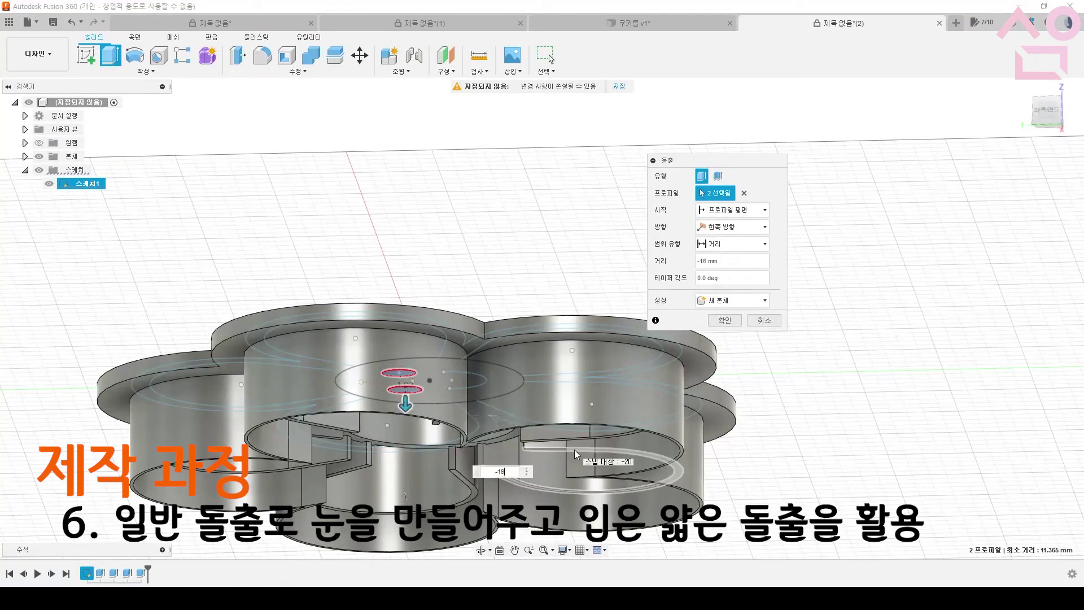
{"action": "key", "text": "Return"}
Thin-extrude the smile arc by -16 mm to form the mouth
{"action": "middle_click_drag", "start_coordinate": [568, 329], "coordinate": [506, 365], "text": "shift"}
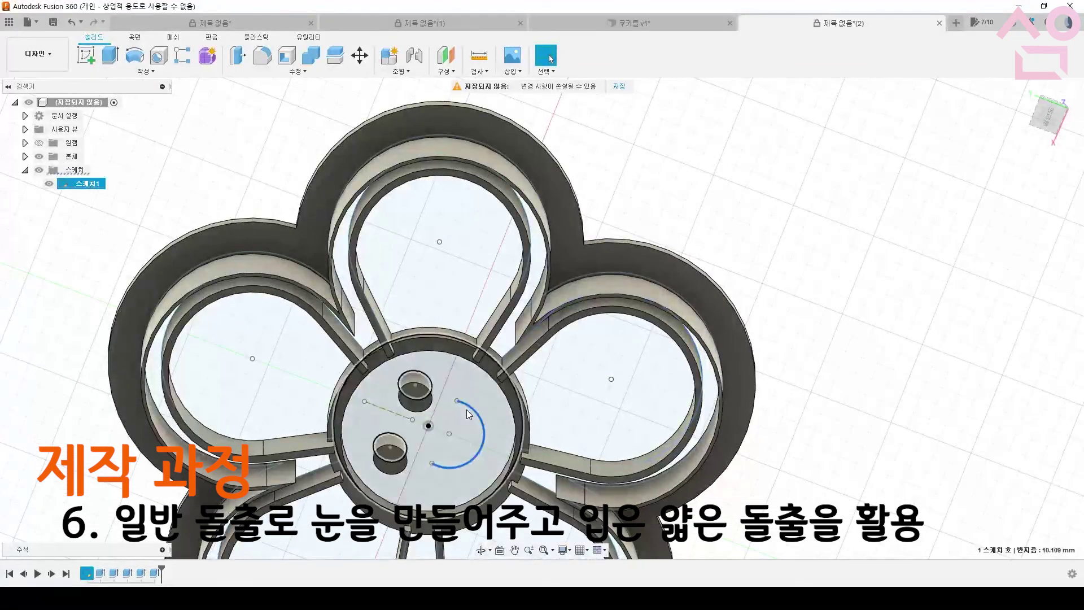
{"action": "key", "text": "e"}
{"action": "left_click", "coordinate": [711, 177]}
{"action": "left_click", "coordinate": [482, 434]}
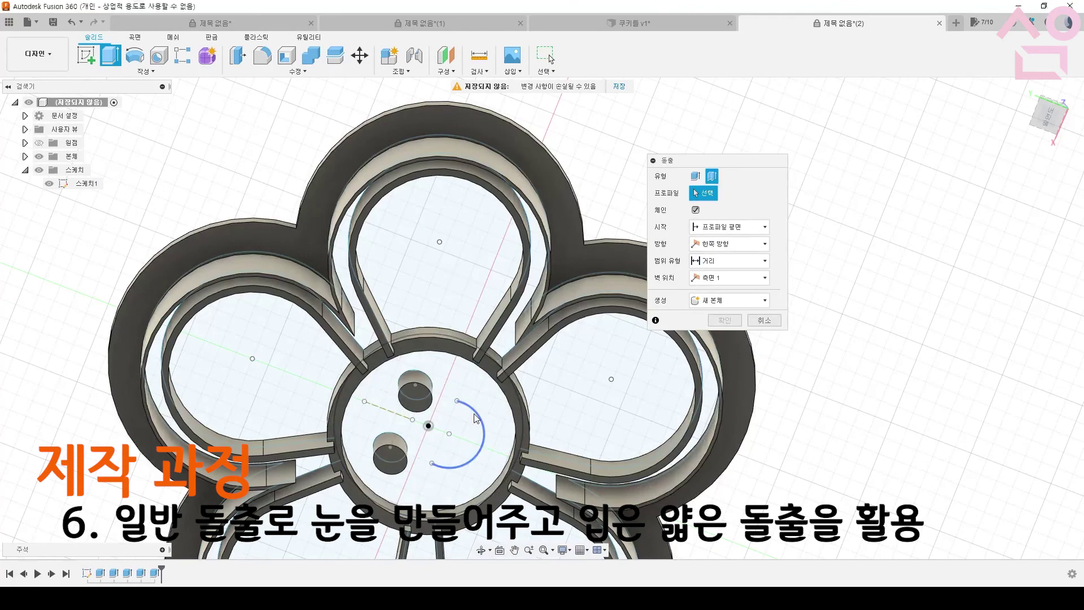
{"action": "middle_click_drag", "start_coordinate": [483, 434], "coordinate": [490, 423], "text": "shift"}
{"action": "left_click_drag", "start_coordinate": [491, 423], "coordinate": [489, 435]}
{"action": "middle_click_drag", "start_coordinate": [489, 435], "coordinate": [484, 461], "text": "shift"}
{"action": "type", "text": "-16"}
{"action": "key", "text": "Return"}
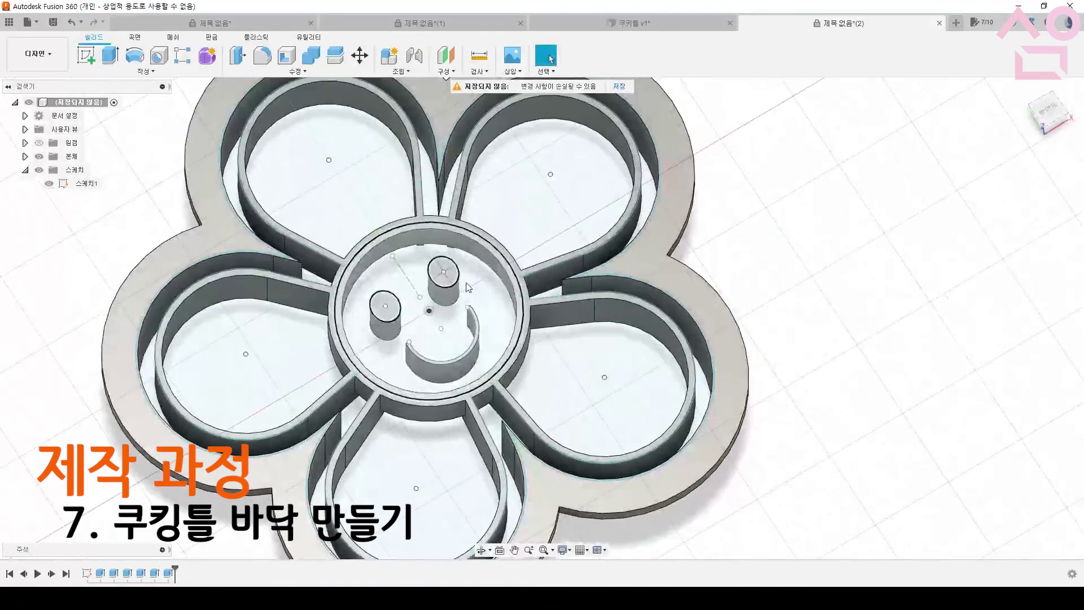
{"action": "left_click", "coordinate": [470, 285]}
{"action": "left_click", "coordinate": [391, 178], "text": "ctrl"}
{"action": "left_click", "coordinate": [508, 248], "text": "ctrl"}
{"action": "left_click", "coordinate": [545, 345], "text": "ctrl"}
{"action": "left_click", "coordinate": [395, 418], "text": "ctrl"}
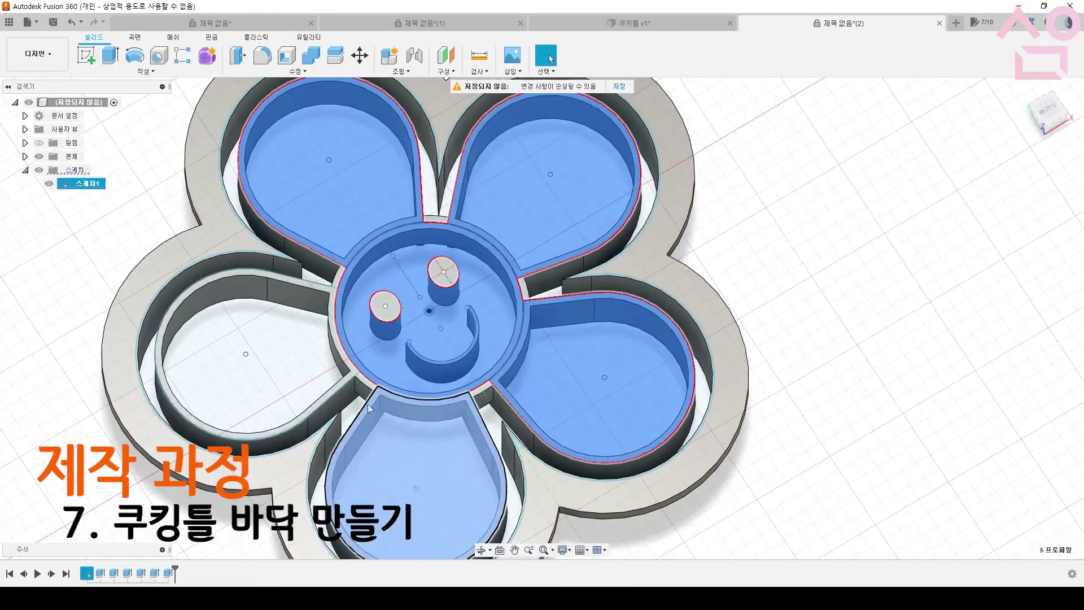
{"action": "left_click", "coordinate": [282, 334], "text": "ctrl"}
{"action": "left_click", "coordinate": [282, 334], "text": "ctrl"}
{"action": "left_click", "coordinate": [318, 222], "text": "ctrl"}
{"action": "left_click", "coordinate": [553, 205], "text": "ctrl"}
{"action": "left_click", "coordinate": [574, 368], "text": "ctrl"}
{"action": "left_click", "coordinate": [435, 446], "text": "ctrl"}
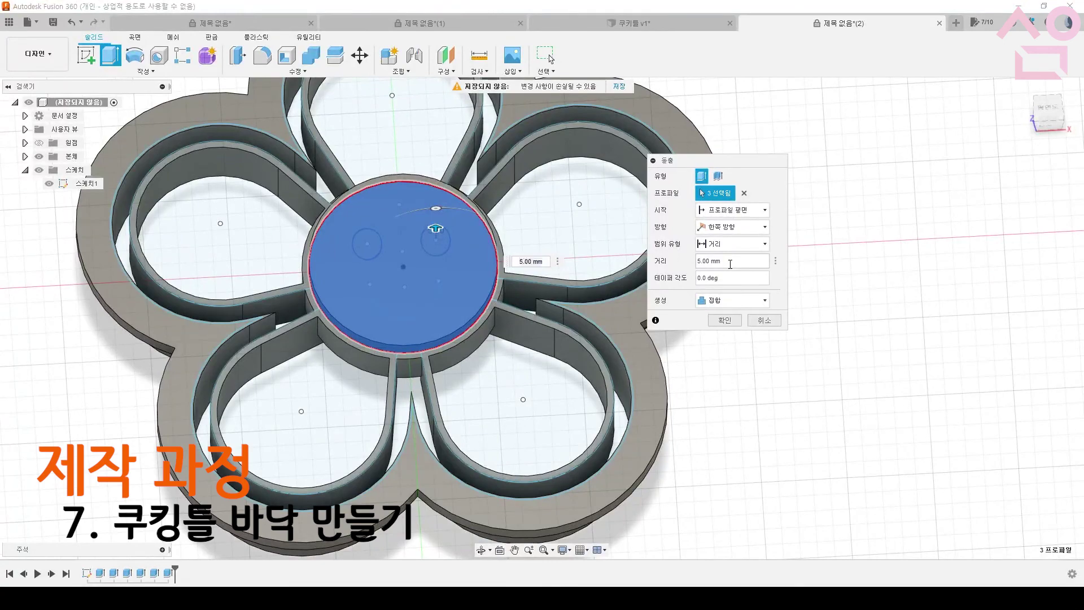
Extrude the central disc, including both eye circles, 5 mm as a floor joined to the inner mould
{"action": "left_click", "coordinate": [731, 264]}
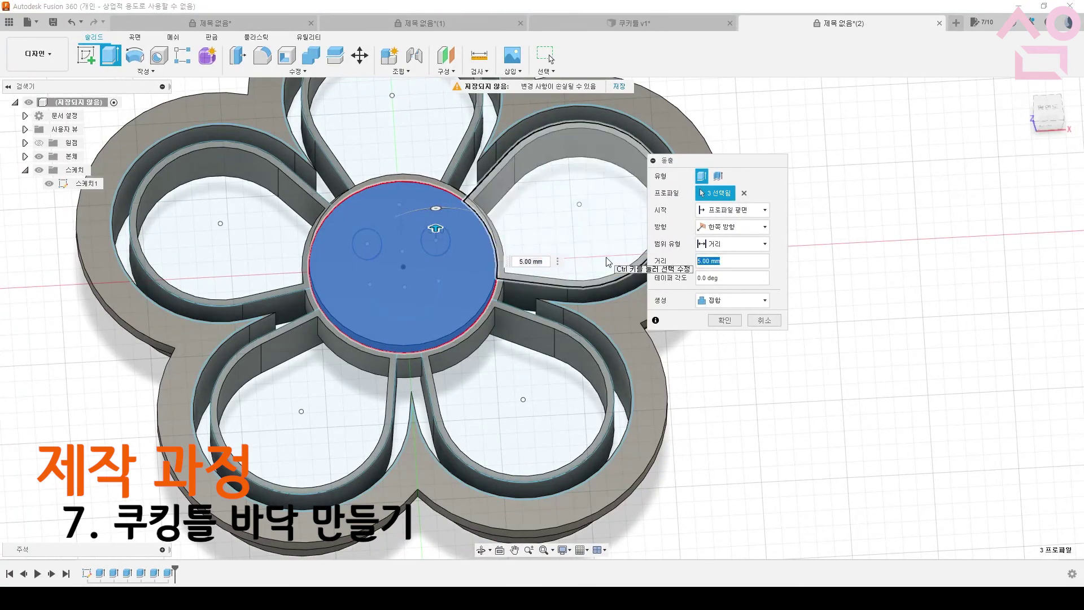
{"action": "type", "text": "5"}
{"action": "key", "text": "Return"}
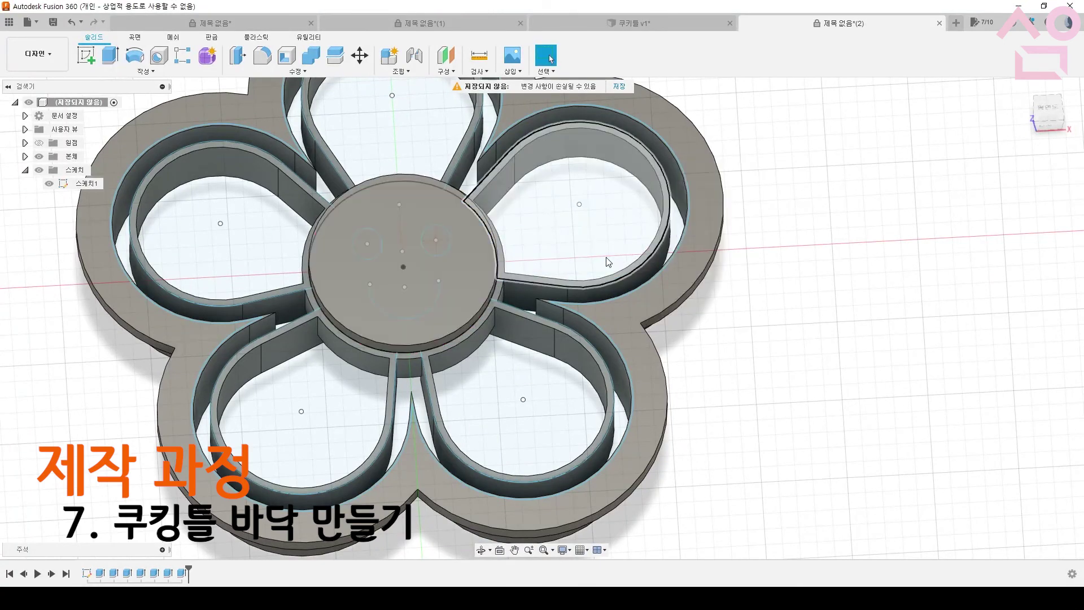
{"action": "middle_click_drag", "start_coordinate": [577, 260], "coordinate": [492, 322], "text": "shift"}
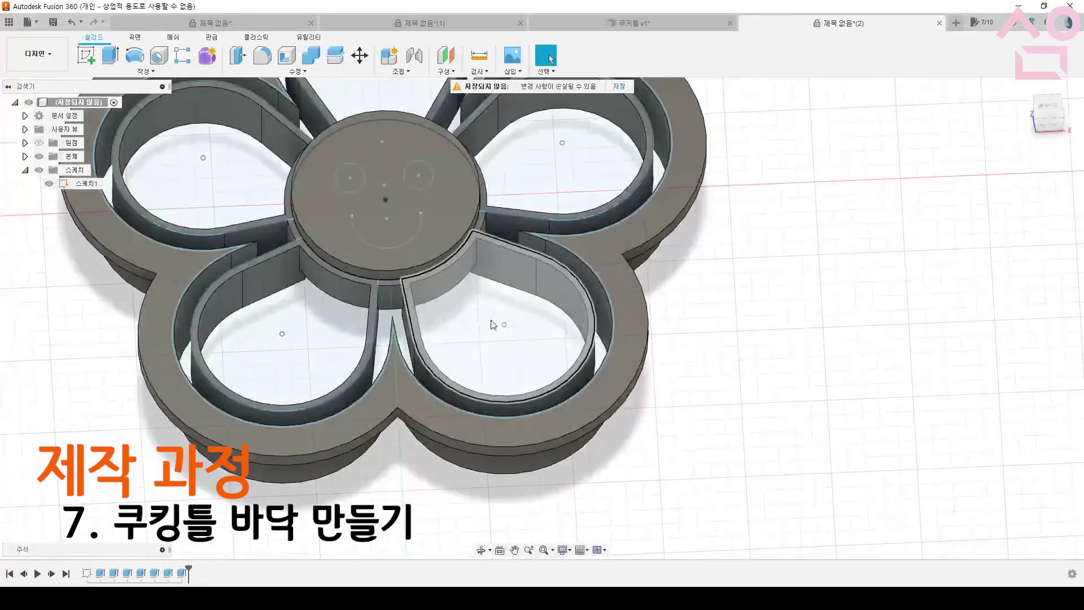
{"action": "left_click", "coordinate": [492, 322]}
{"action": "left_click", "coordinate": [332, 311], "text": "ctrl"}
{"action": "left_click", "coordinate": [507, 170]}
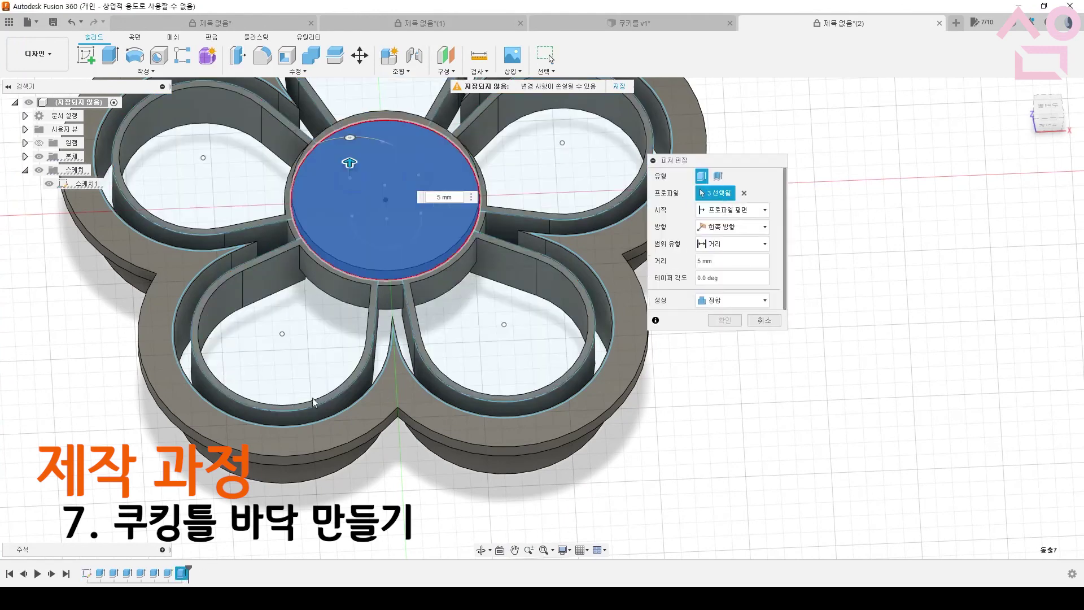
Add the five inner petal profiles to the 5 mm floor extrusion
{"action": "middle_click_drag", "start_coordinate": [313, 397], "coordinate": [308, 500]}
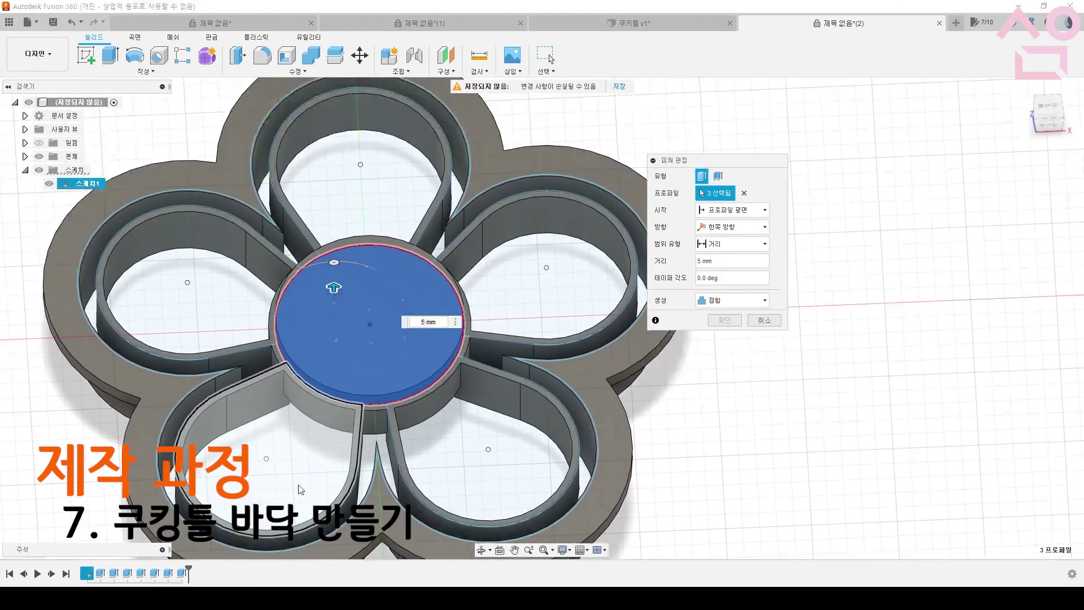
{"action": "left_click", "coordinate": [253, 396]}
{"action": "left_click", "coordinate": [186, 282]}
{"action": "left_click", "coordinate": [361, 164]}
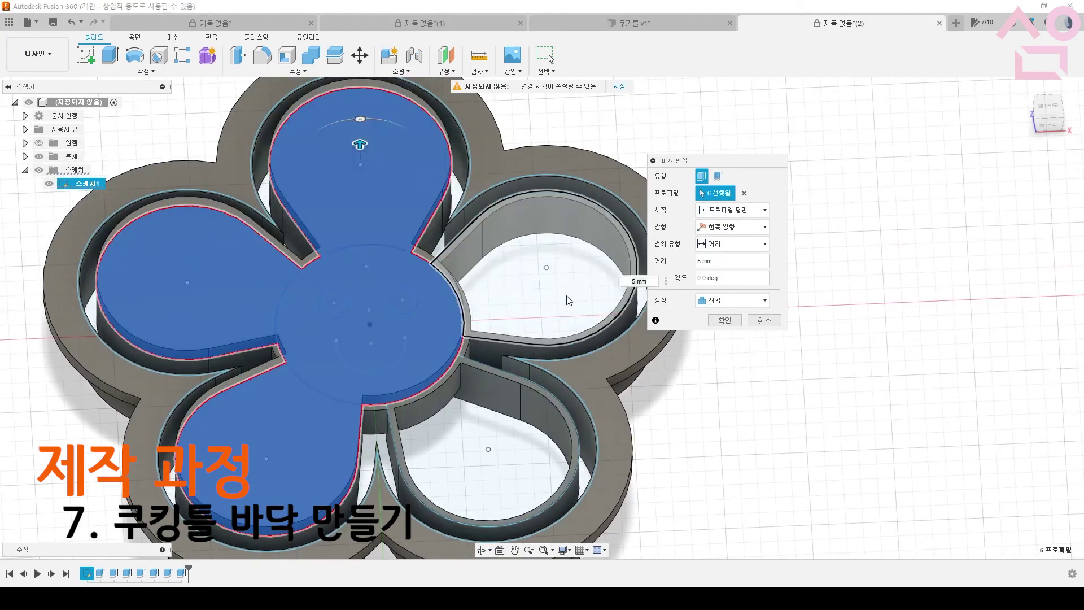
{"action": "left_click", "coordinate": [545, 266]}
{"action": "left_click", "coordinate": [724, 320]}
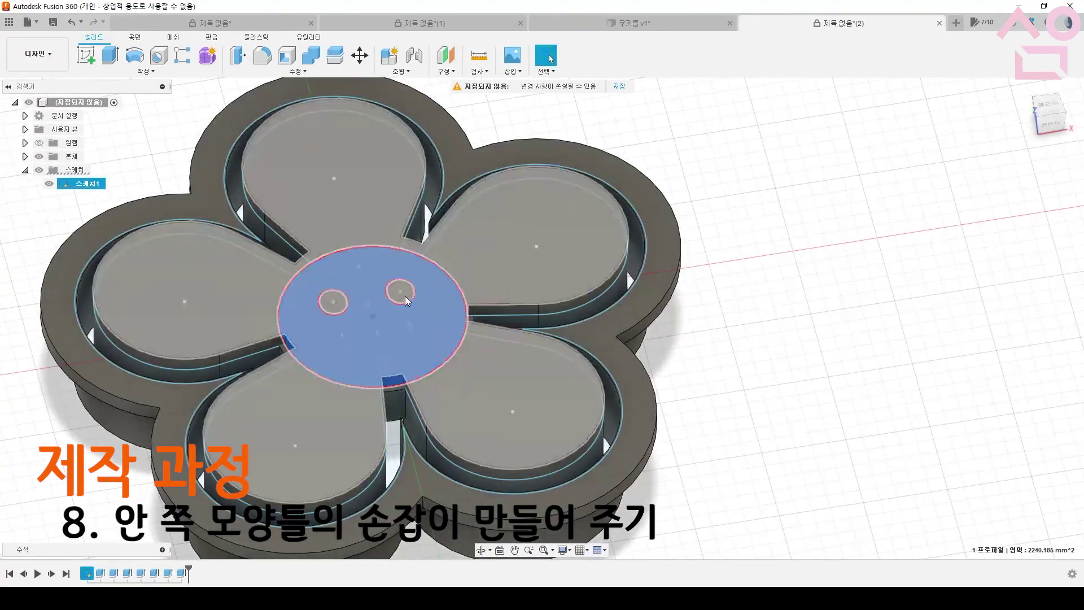
Extrude the central disc and both eye circles 20 mm with a 25 degree taper, joined to the inner mould as a handle
{"action": "key", "text": "e"}
{"action": "left_click_drag", "start_coordinate": [370, 301], "coordinate": [347, 234]}
{"action": "left_click", "coordinate": [399, 293]}
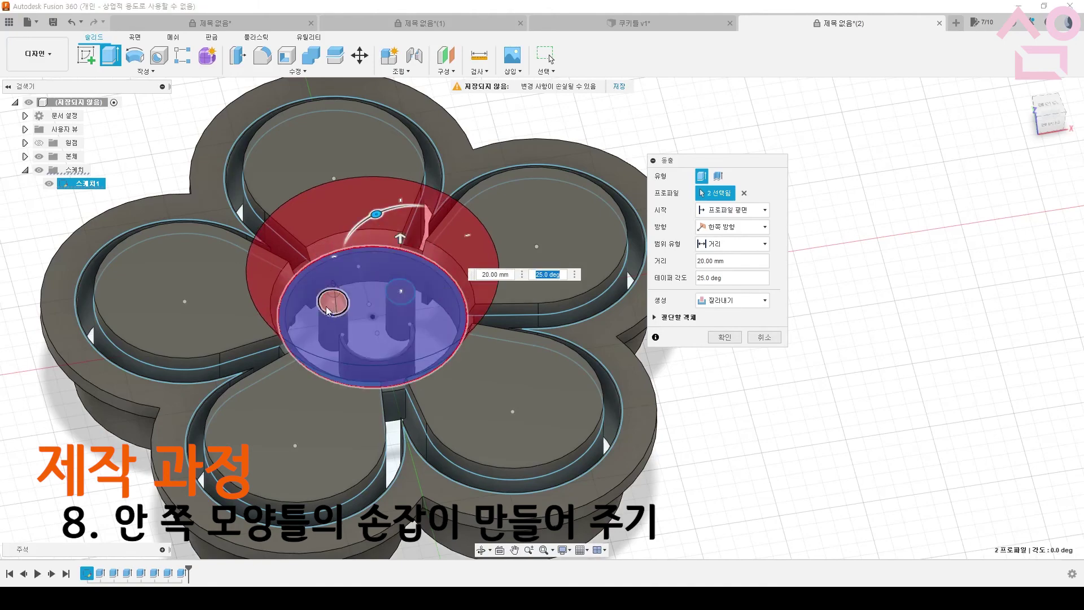
{"action": "left_click", "coordinate": [334, 301]}
{"action": "middle_click_drag", "start_coordinate": [551, 308], "coordinate": [556, 265], "text": "shift"}
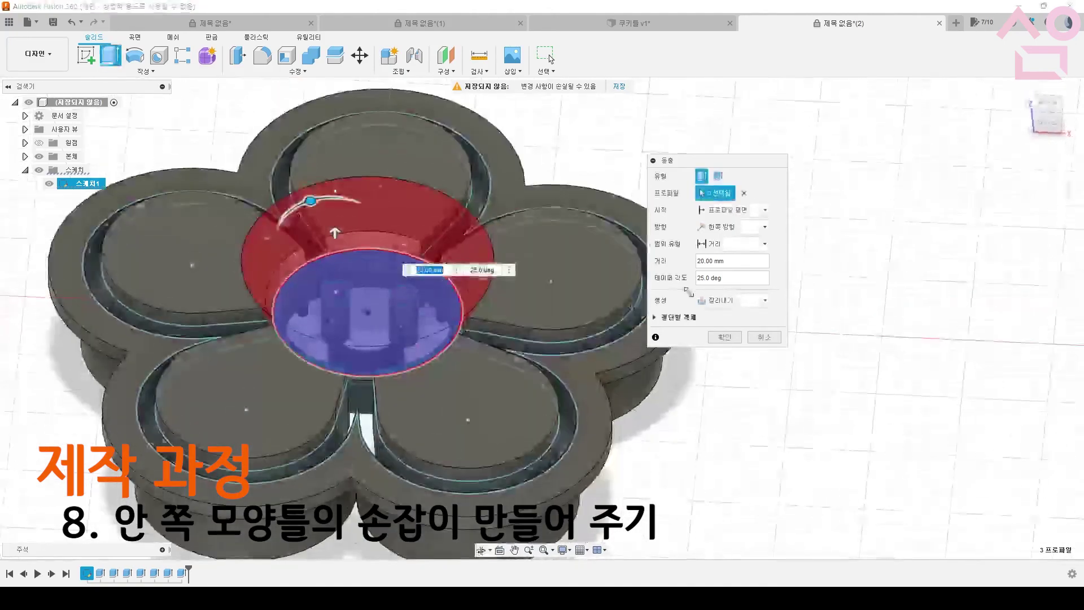
{"action": "left_click", "coordinate": [728, 300]}
{"action": "left_click", "coordinate": [726, 323]}
{"action": "left_click", "coordinate": [716, 336]}
{"action": "middle_click_drag", "start_coordinate": [714, 334], "coordinate": [350, 318], "text": "shift"}
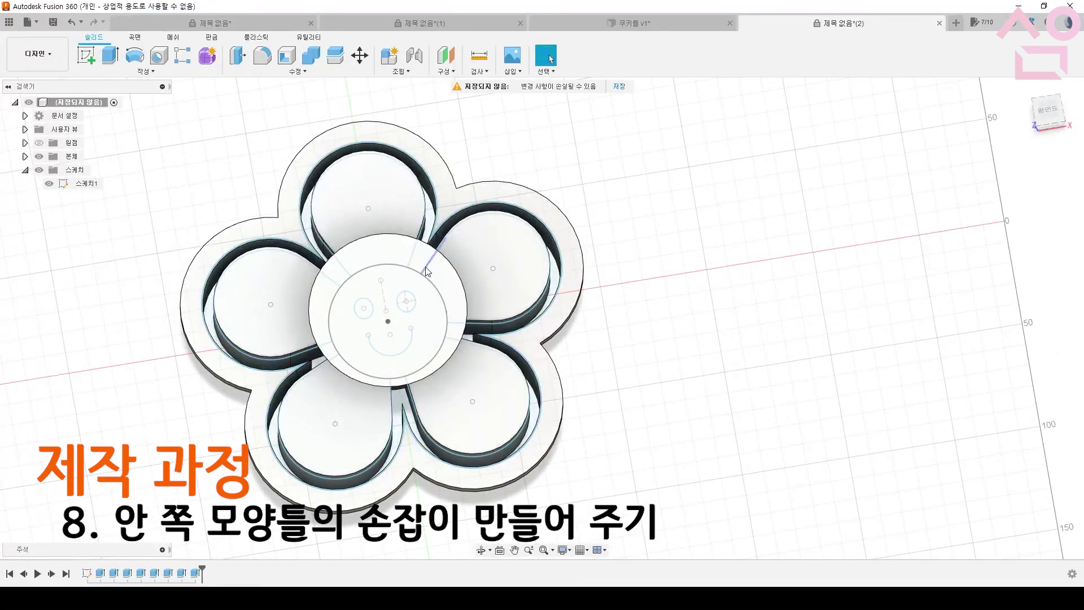
Hide the sketches and inspect the finished cookie cutter from the handle side and the face side
{"action": "left_click", "coordinate": [39, 169]}
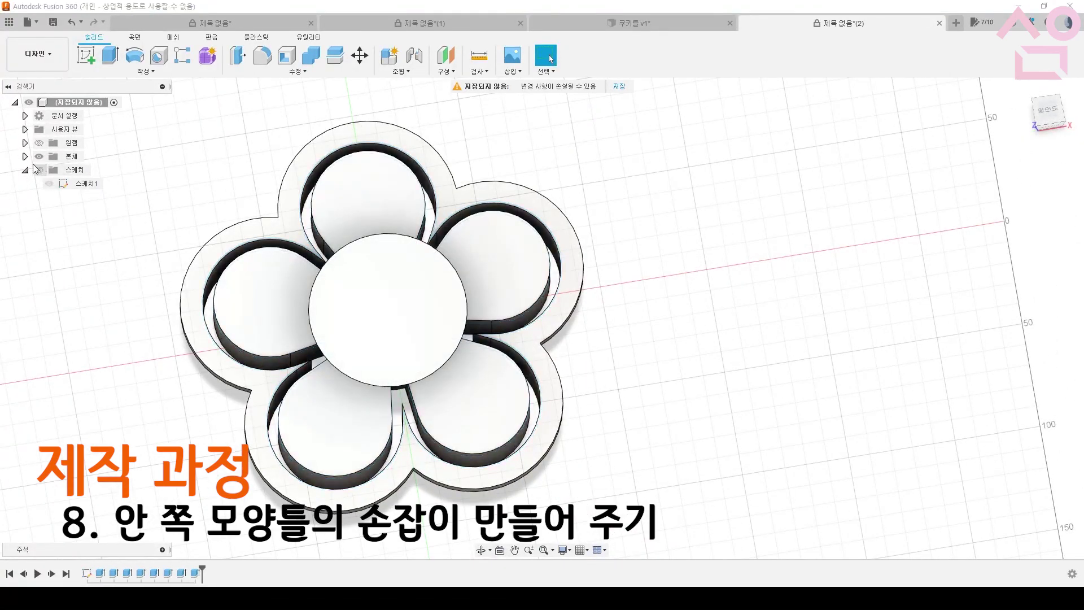
{"action": "middle_click_drag", "start_coordinate": [244, 216], "coordinate": [231, 217], "text": "shift"}
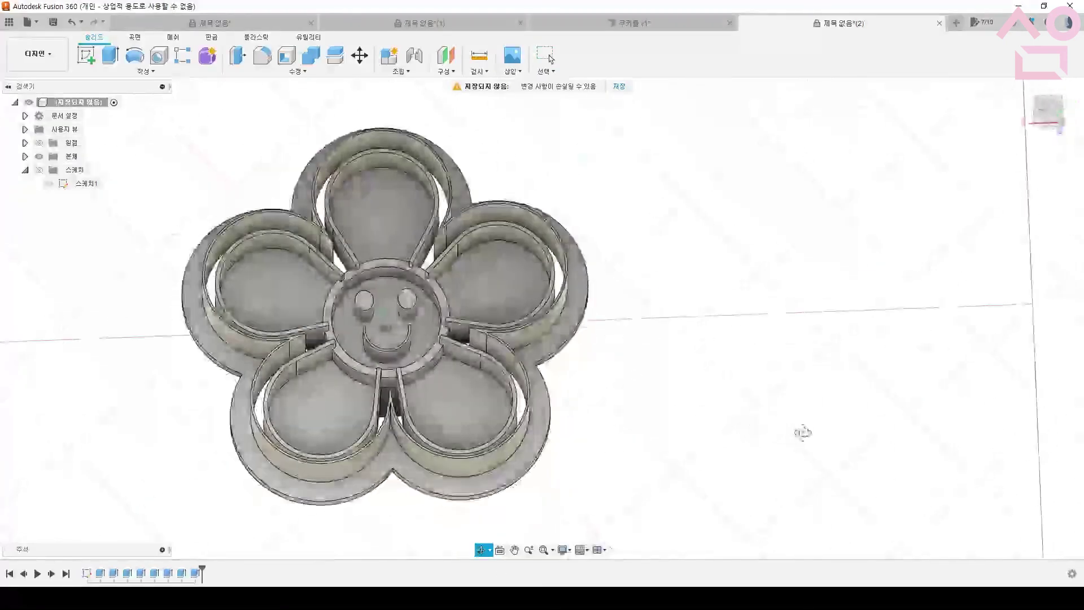
{"action": "middle_click_drag", "start_coordinate": [803, 432], "coordinate": [792, 442], "text": "shift"}
{"action": "middle_click_drag", "start_coordinate": [695, 408], "coordinate": [649, 412]}
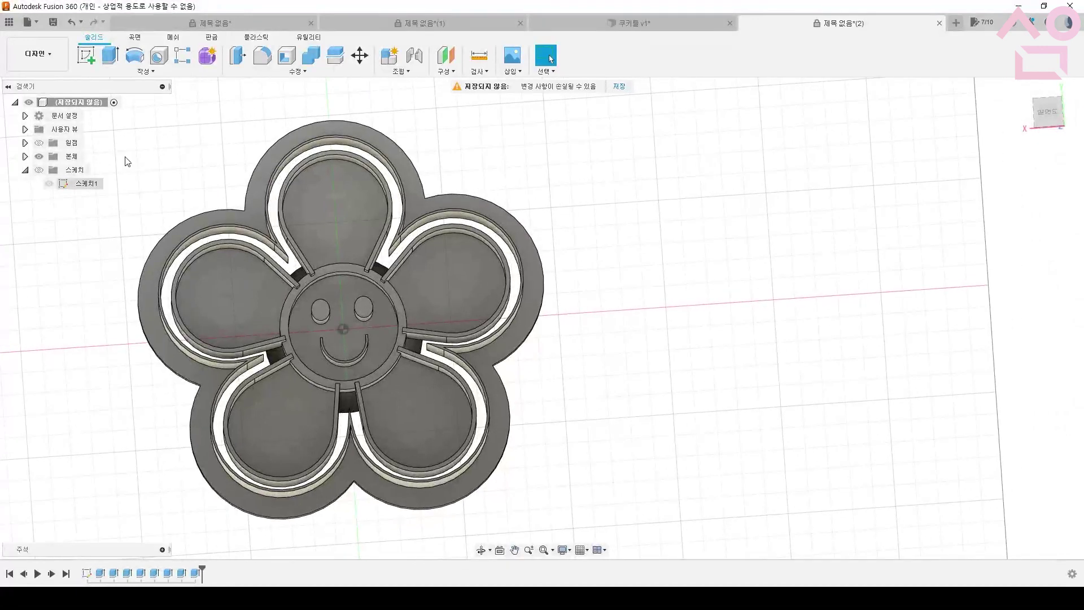
List the bodies and open the physical material settings for the outer cutter body
{"action": "left_click", "coordinate": [25, 157]}
{"action": "right_click", "coordinate": [85, 171]}
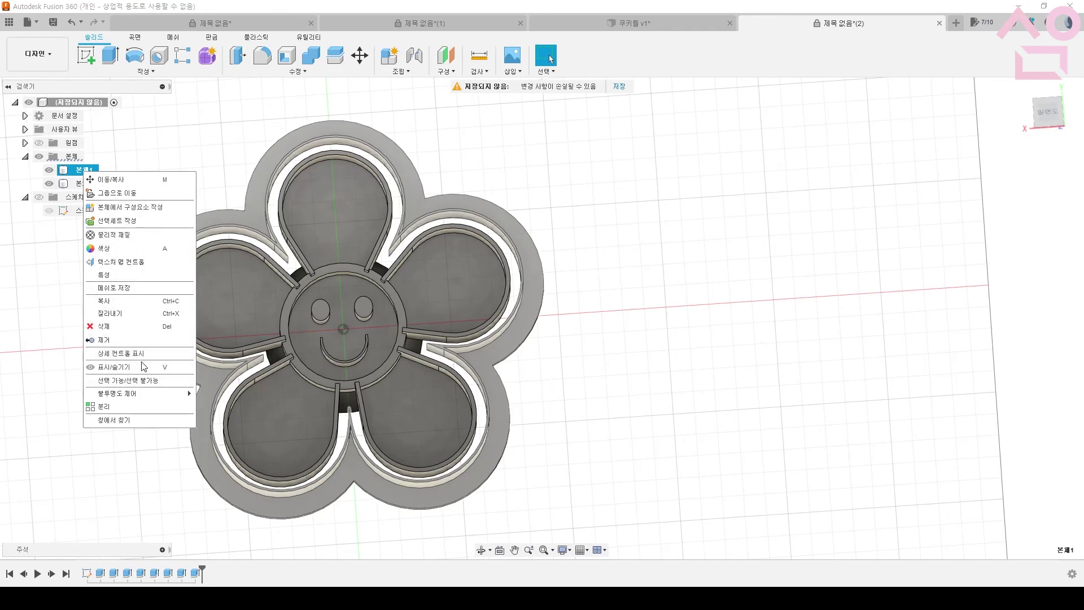
{"action": "left_click", "coordinate": [148, 232]}
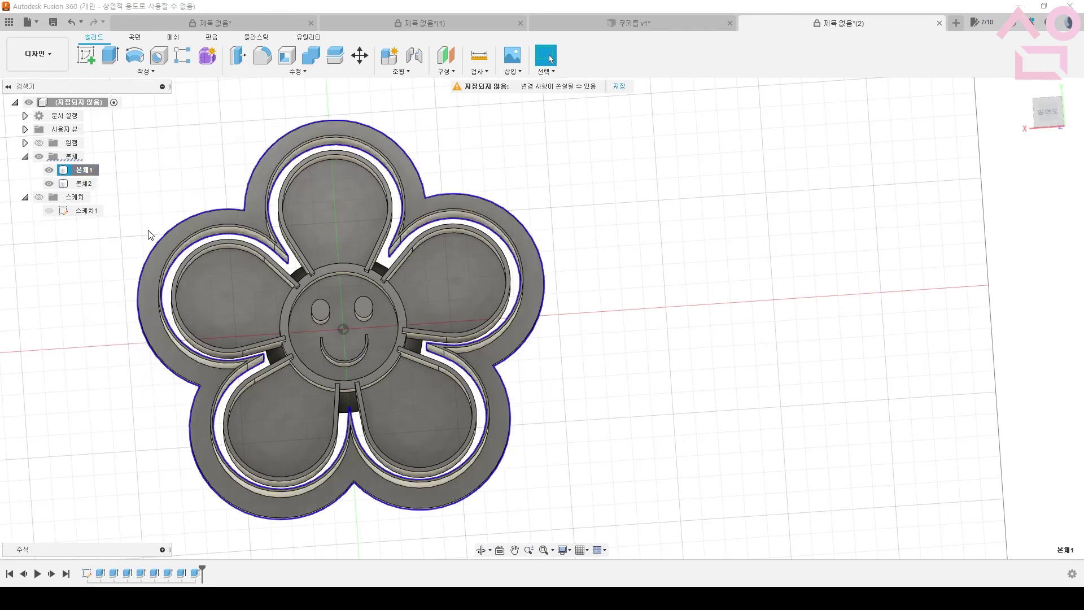